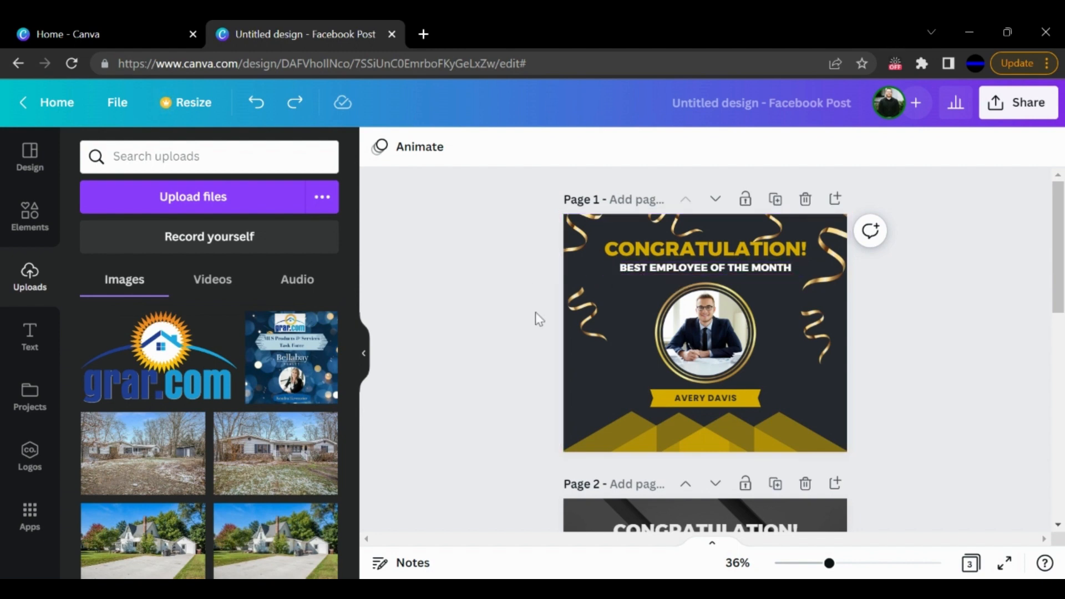
- Browse the social media design formats on the Canva home page, from the popular ones to the Facebook formats
click(111, 32)
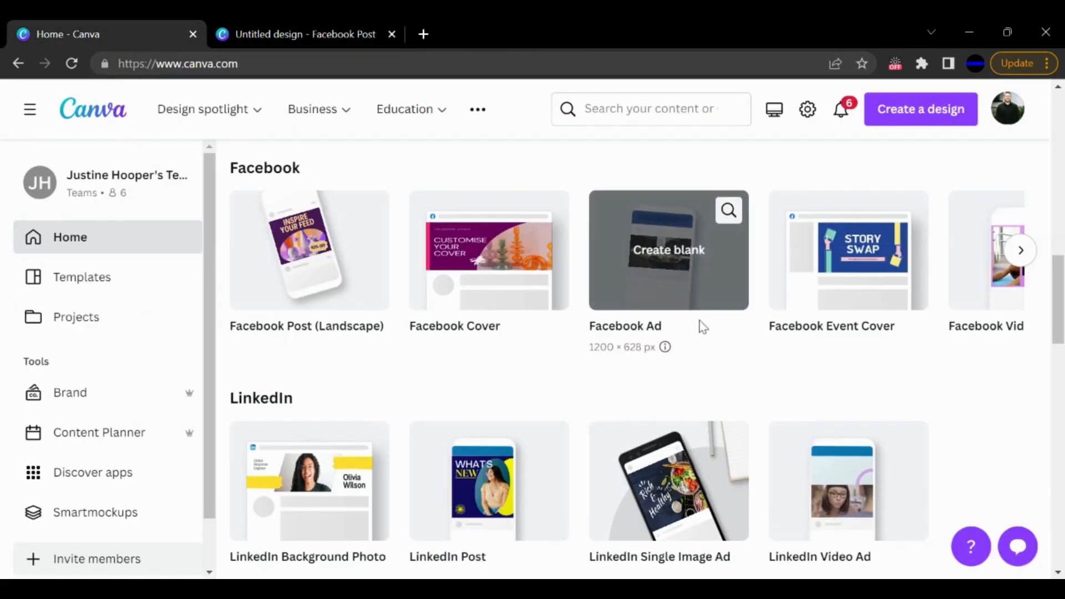
scroll(514, 314, up, 15)
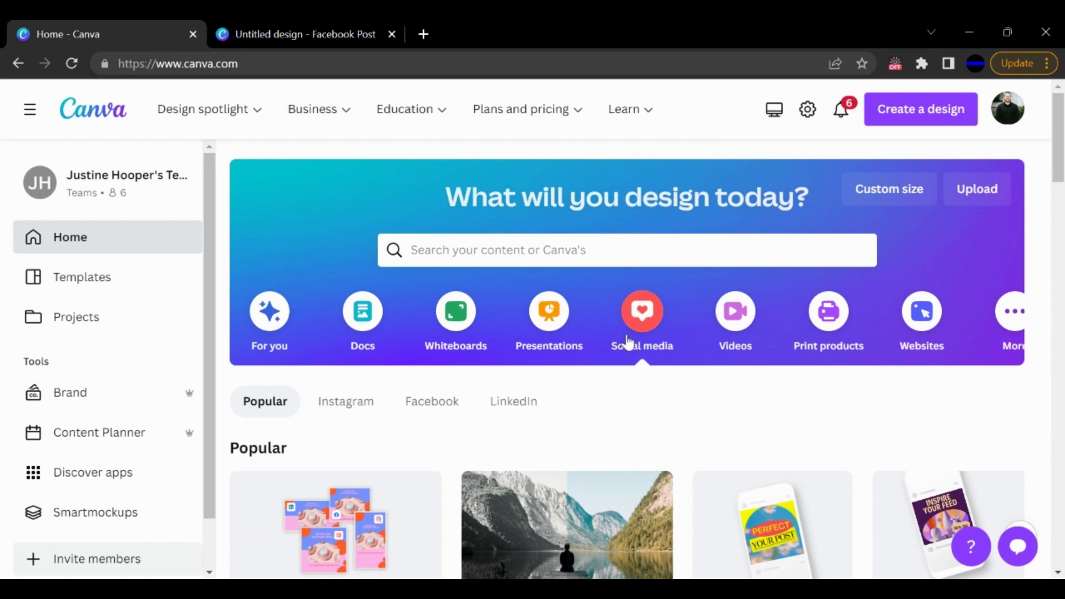
scroll(601, 368, down, 8)
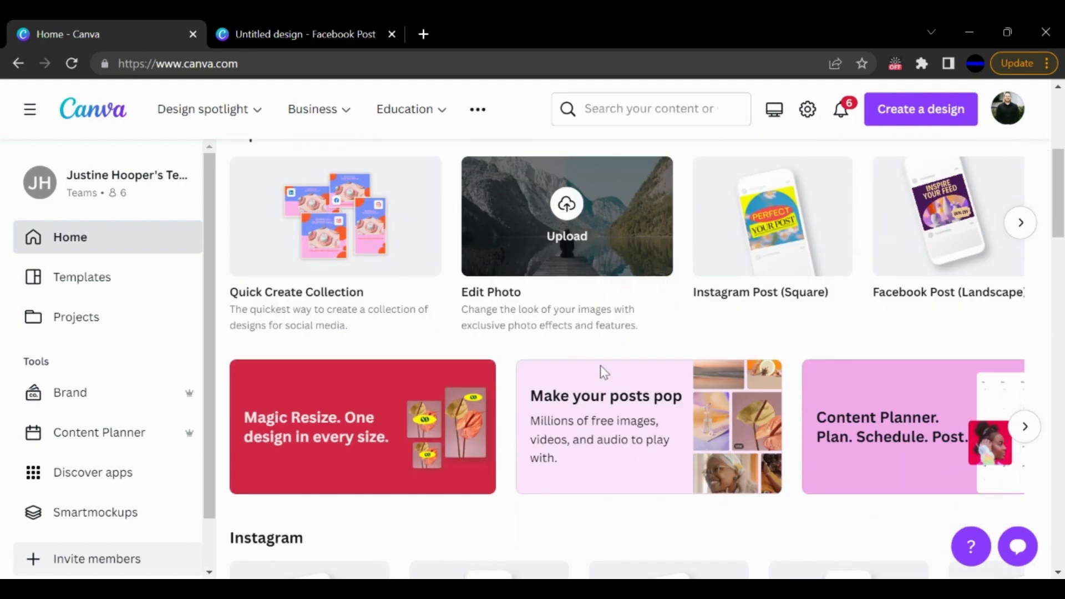
scroll(600, 372, down, 5)
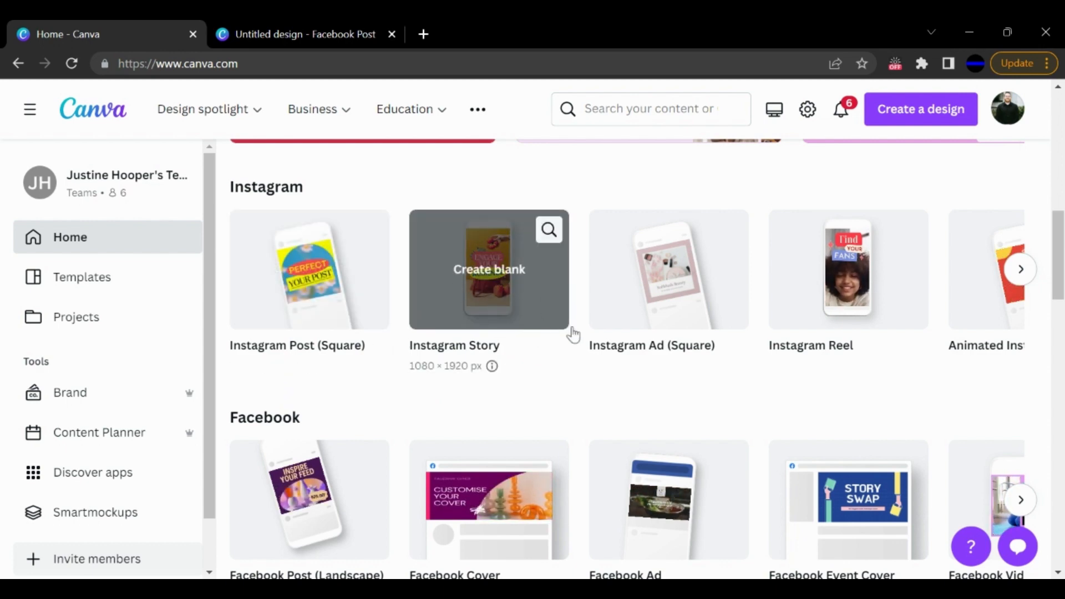
scroll(577, 333, down, 3)
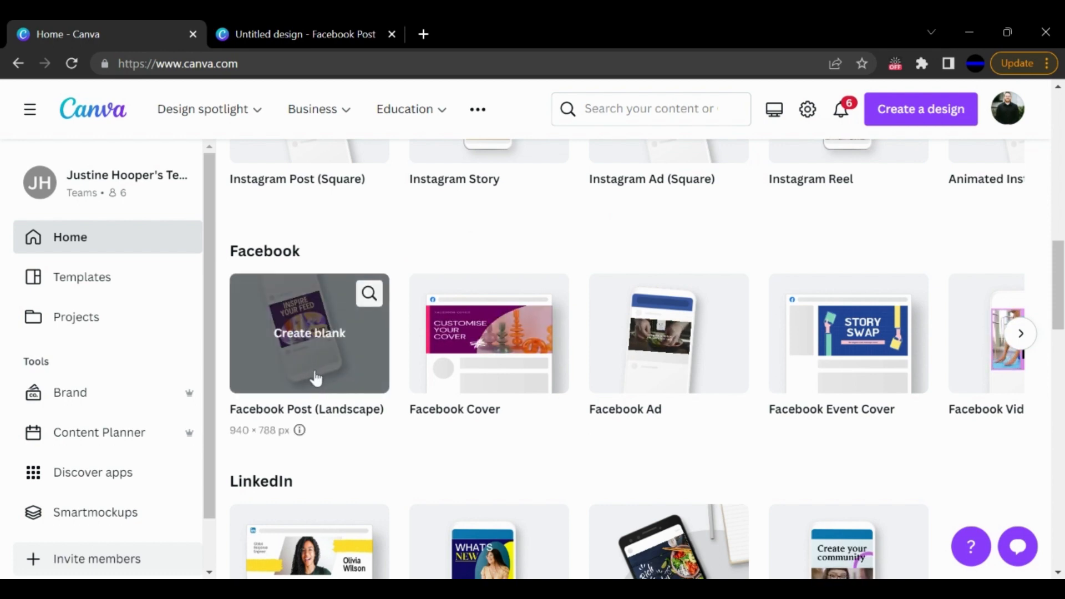
- Return to the open Facebook post design and look through the congratulations templates
click(311, 29)
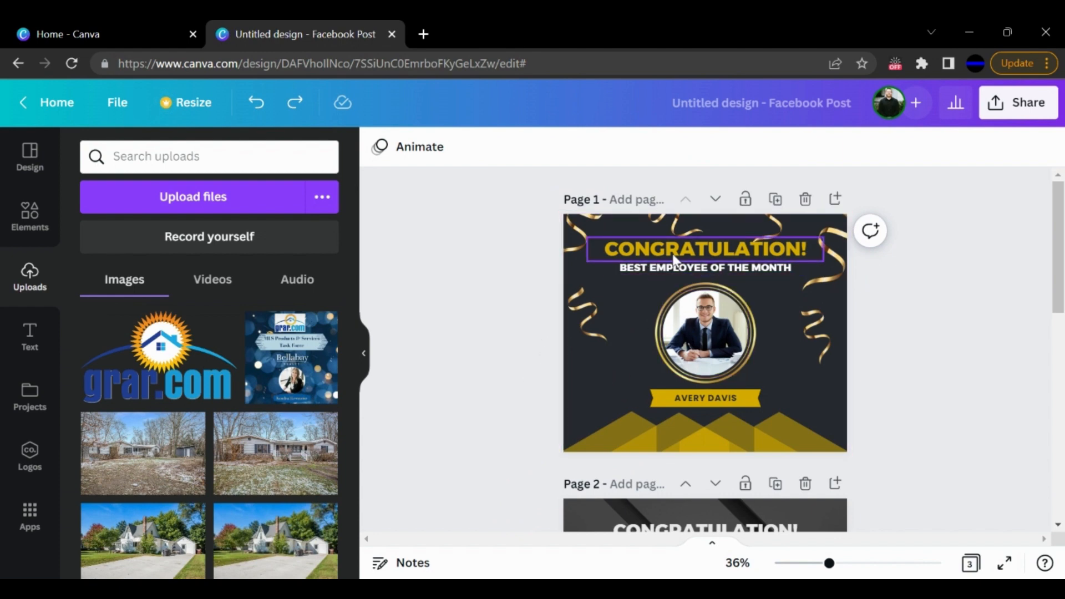
click(27, 155)
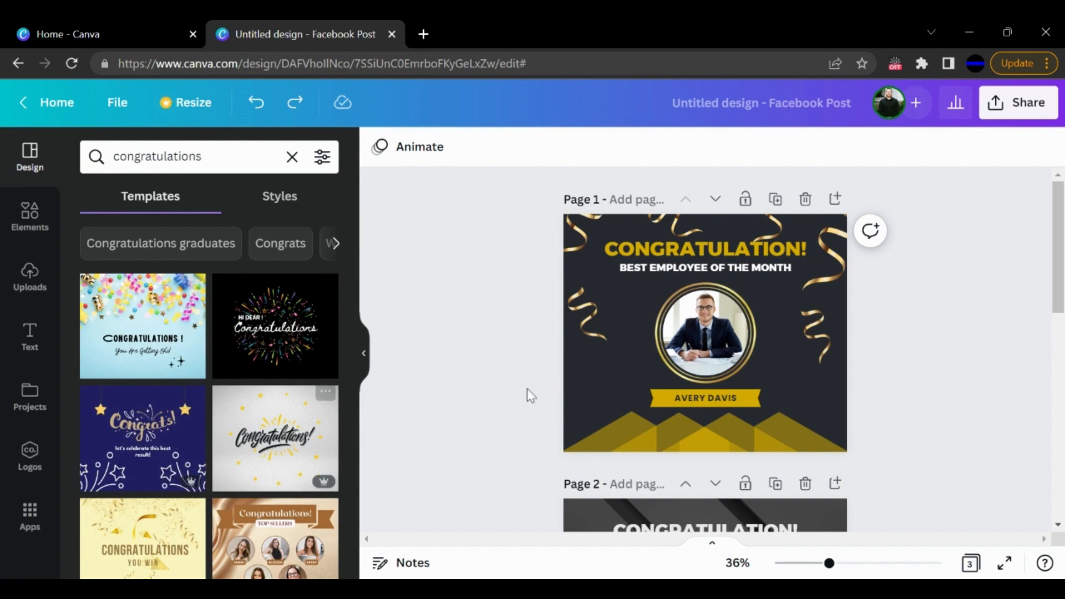
scroll(542, 366, down, 1)
scroll(540, 361, down, 10)
scroll(540, 361, up, 11)
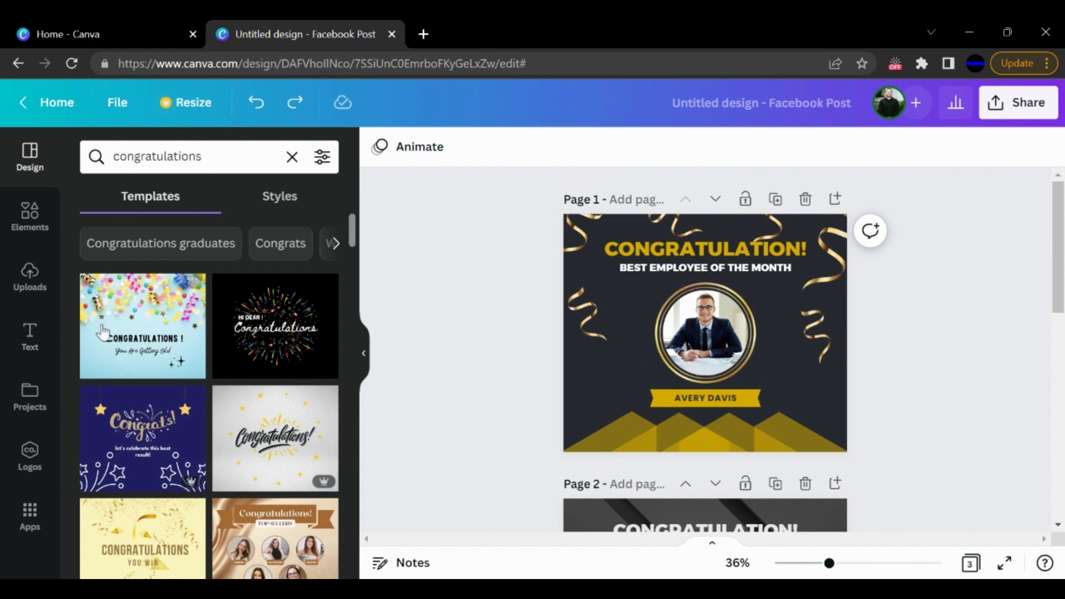
- Replace the photo in page 1's circular frame with the uploaded portrait of the man in the dark jacket
click(31, 276)
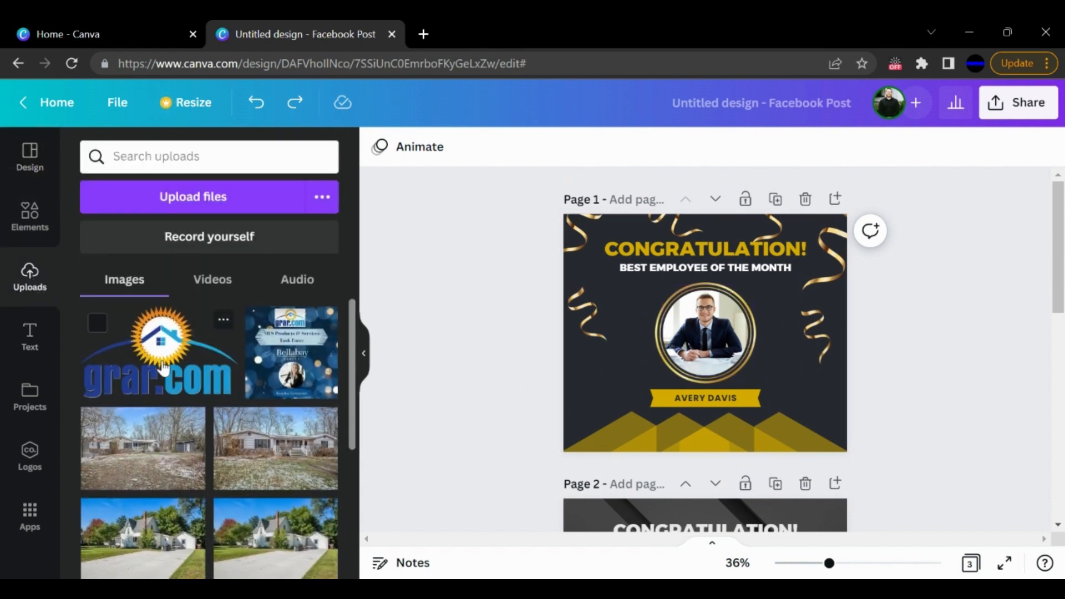
scroll(162, 367, down, 5)
drag(295, 396, 694, 334)
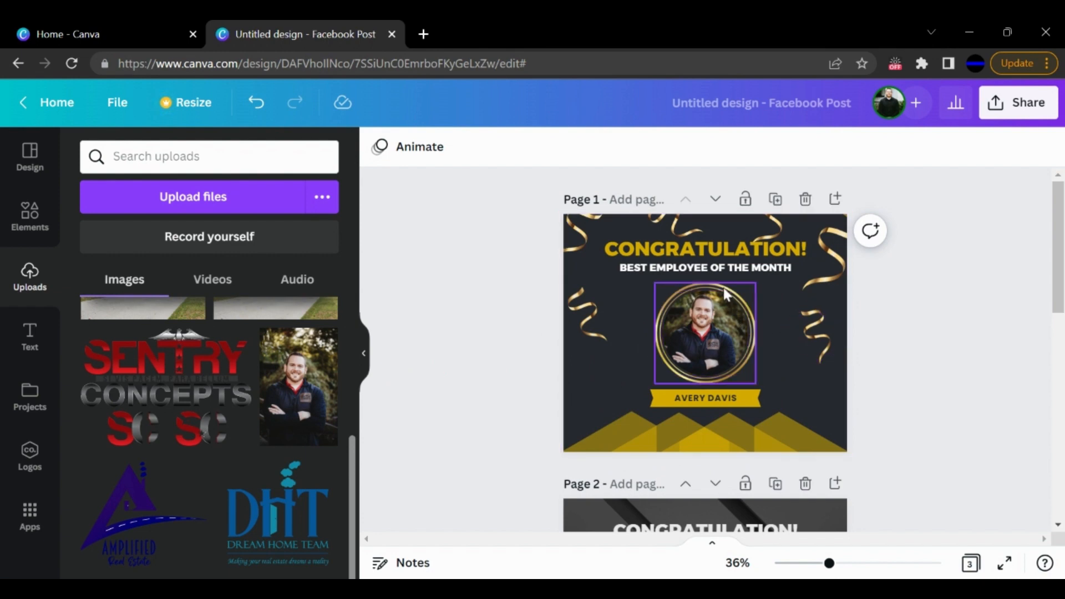
- Replace the name on page 1's gold ribbon with the honoree's full name in capitals
click(699, 401)
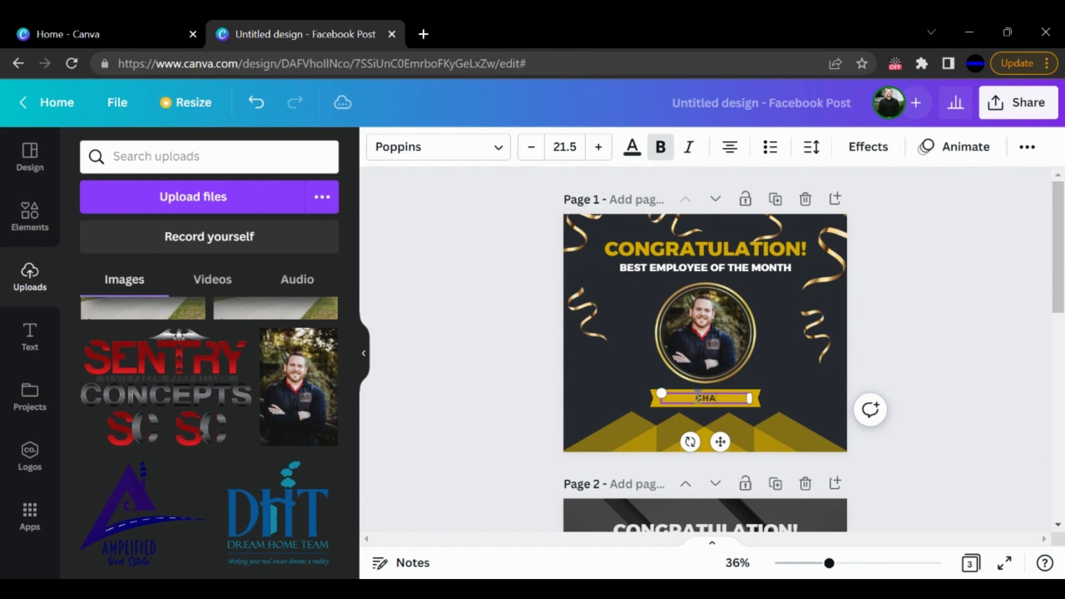
- Replace the subtitle under the CONGRATULATION! heading with "VICE PRESIDENT OF GRAR'S SAFETY TASK FORCE"
click(697, 268)
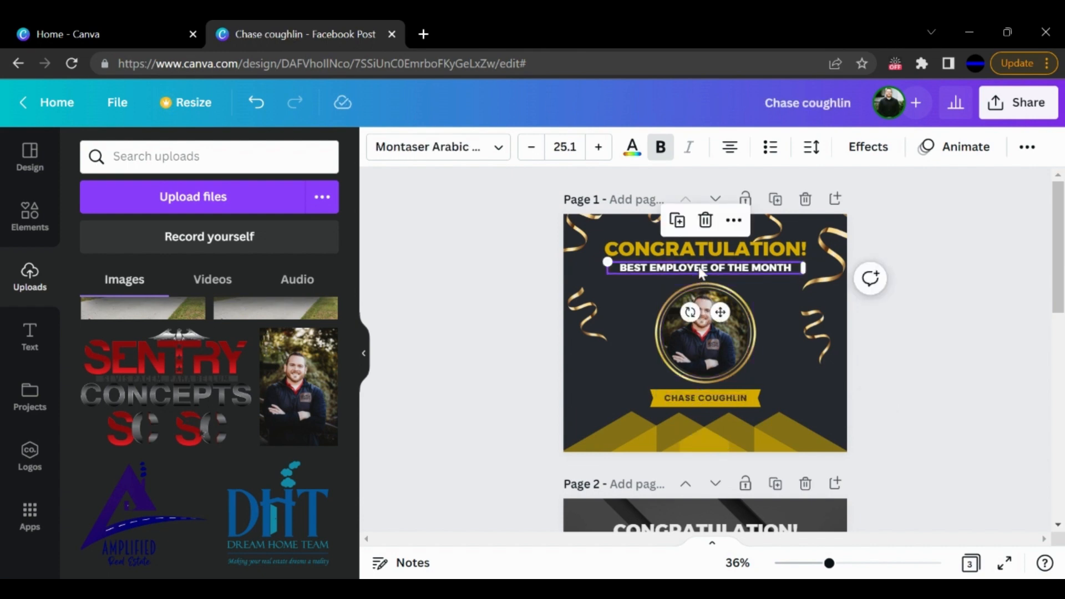
click(699, 268)
click(700, 268)
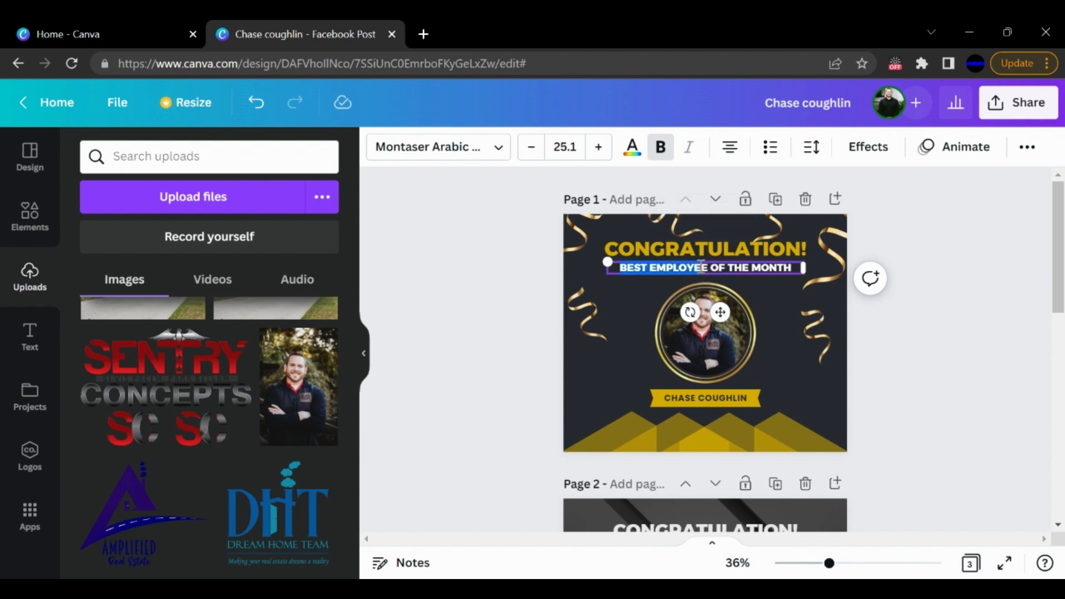
triple_click(731, 272)
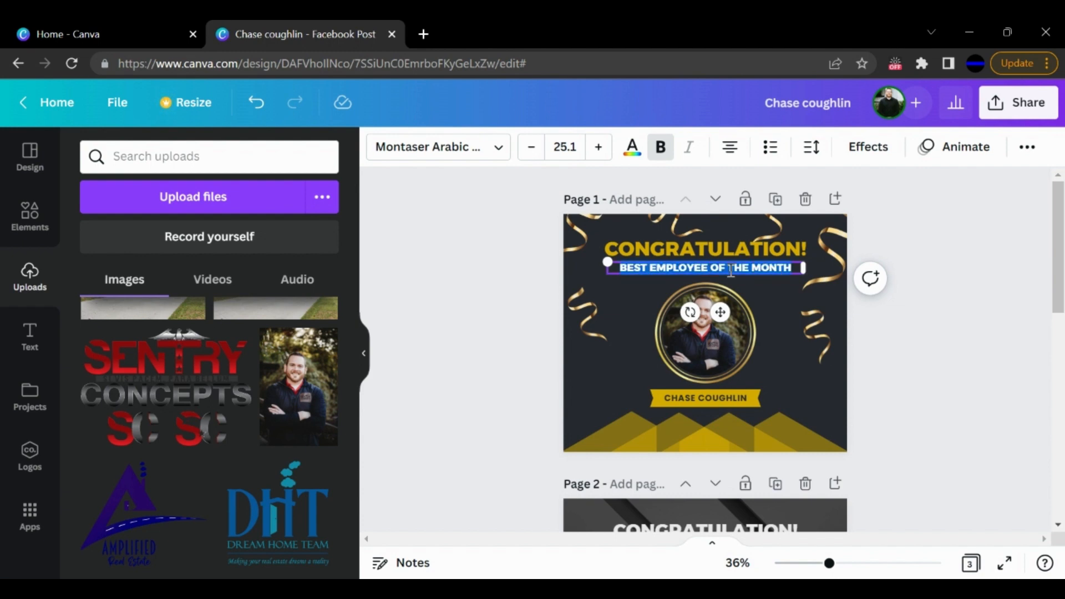
text(VICE PRES)
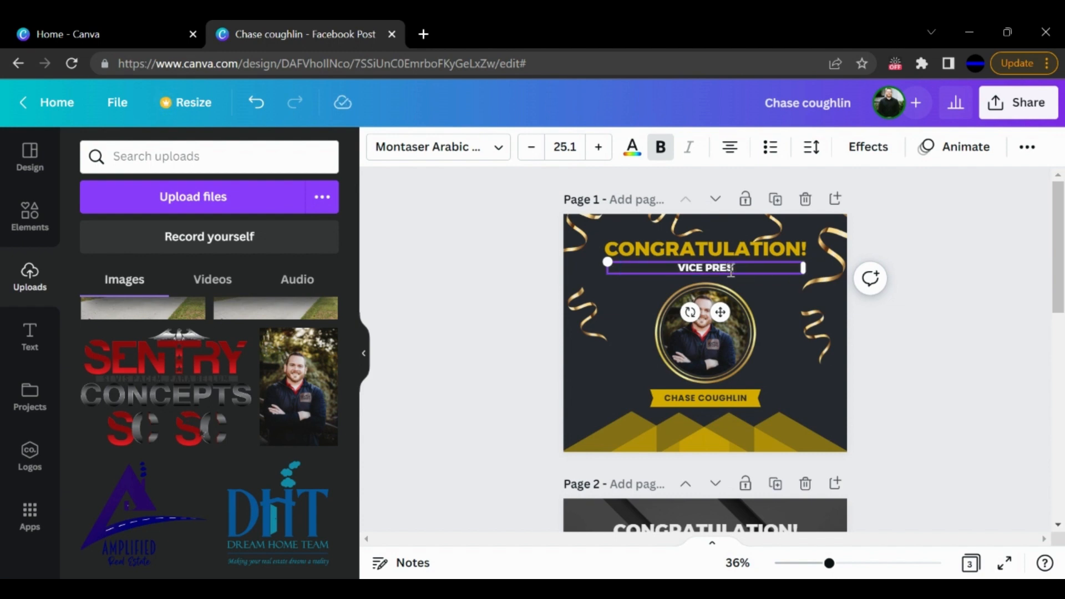
text(IDENT)
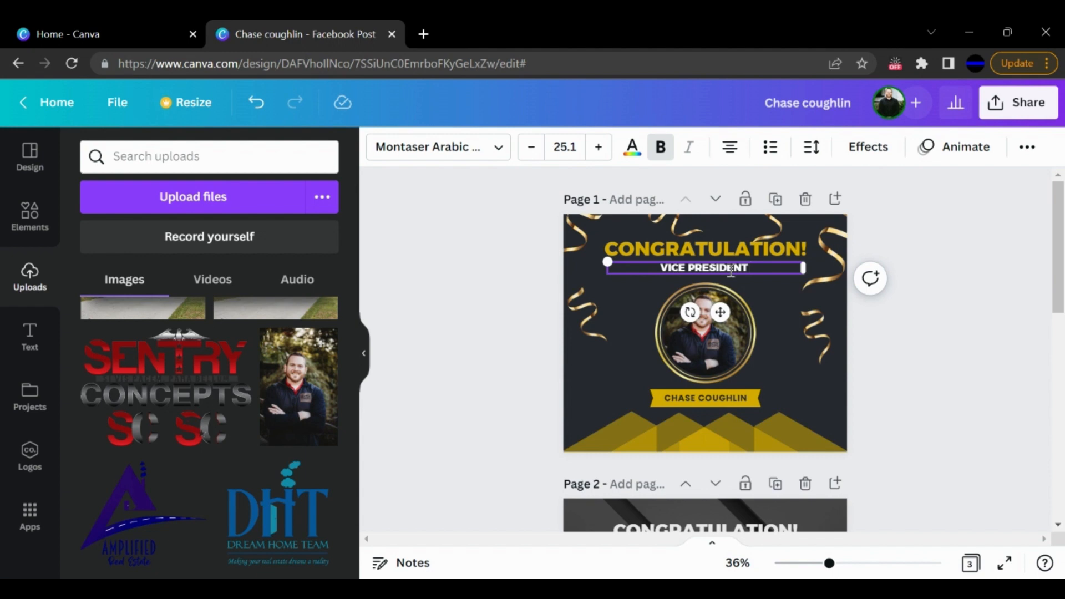
text( OF GR)
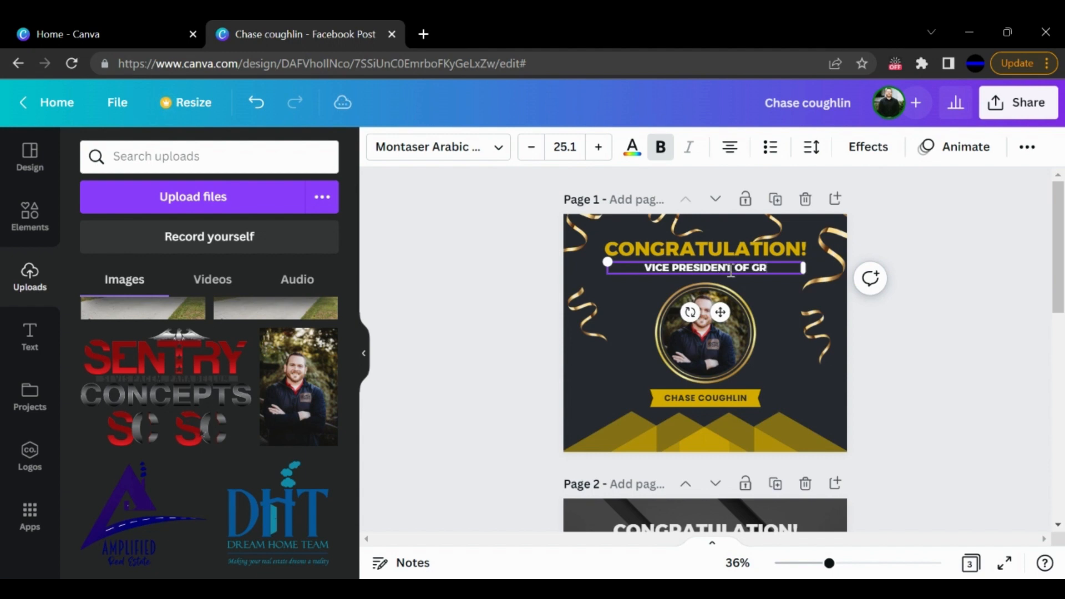
text(AR)
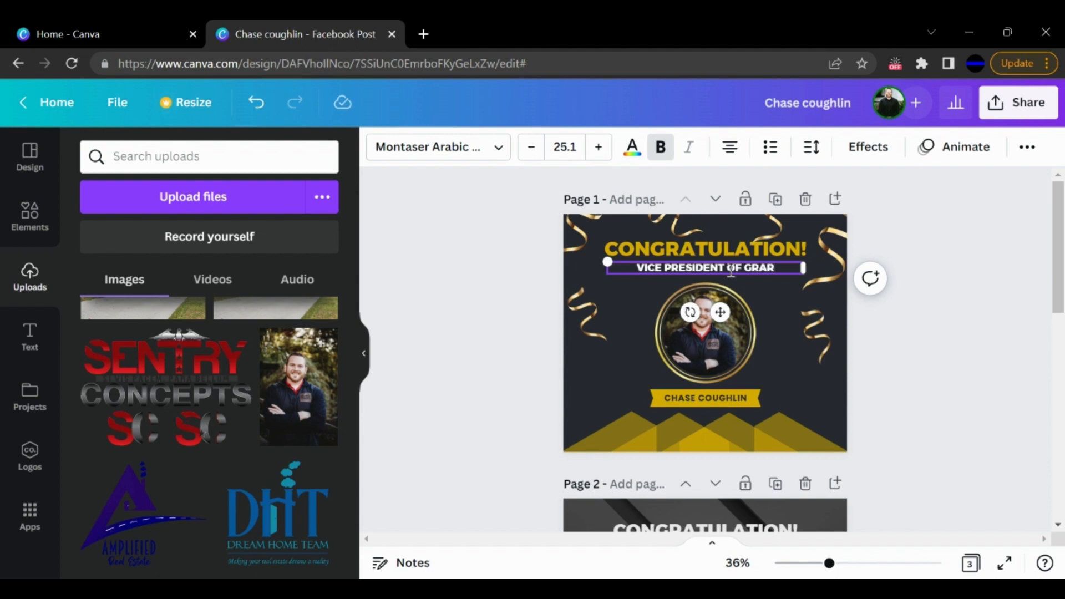
text('S SFATEY)
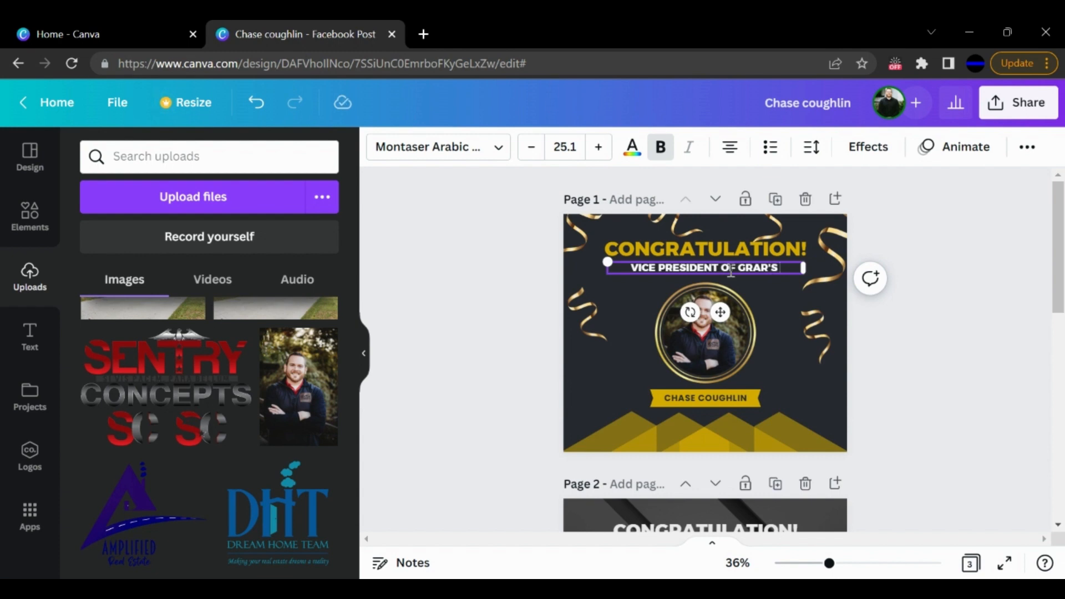
key(BackSpace)
key(BackSpace)
key(BackSpace)
key(BackSpace)
key(BackSpace)
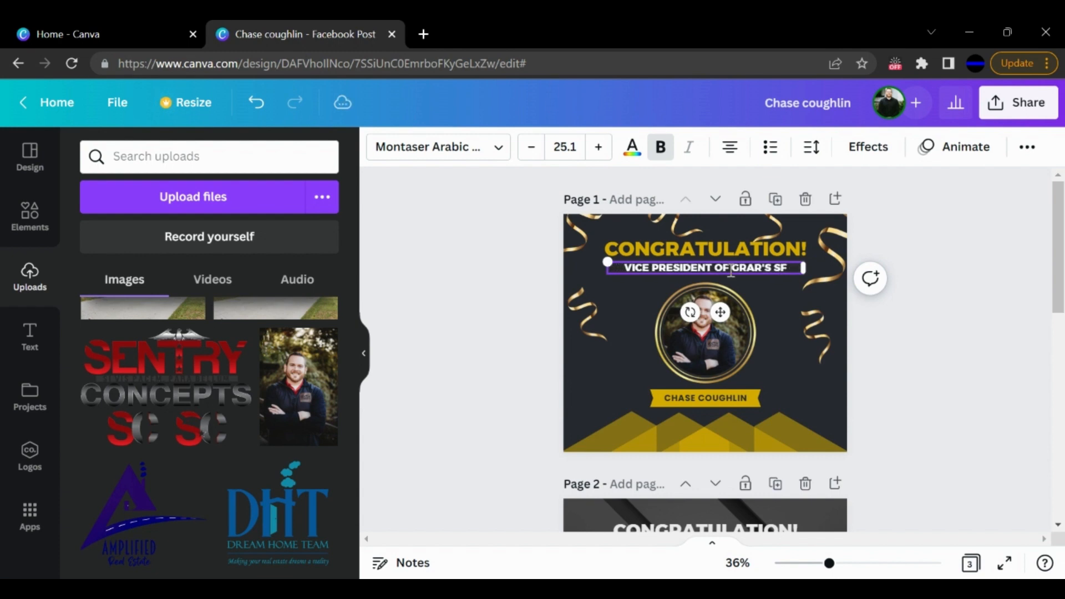
text(AFETY)
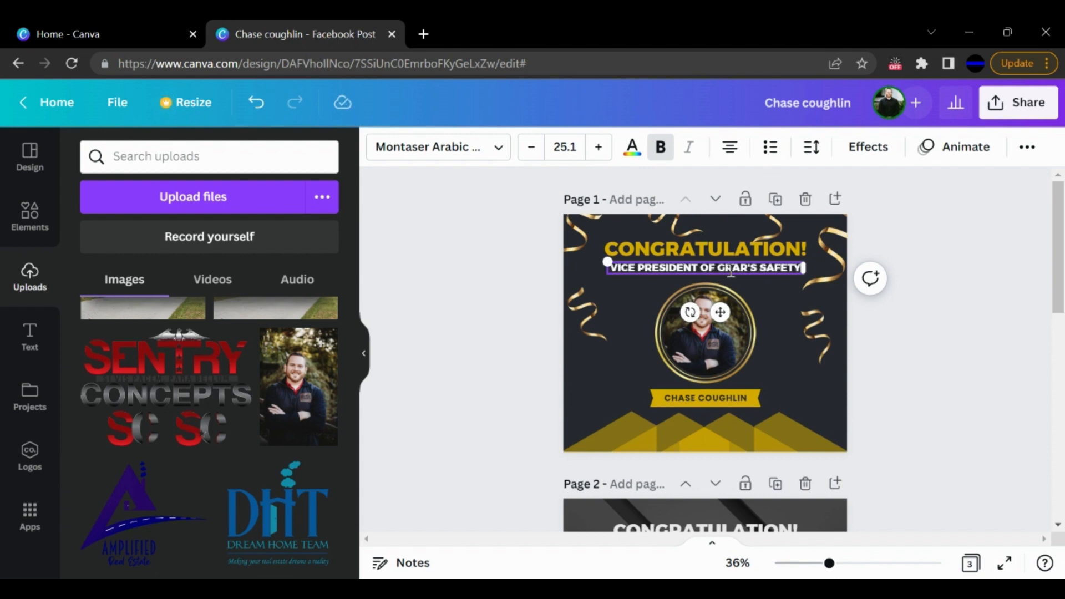
text( TAS)
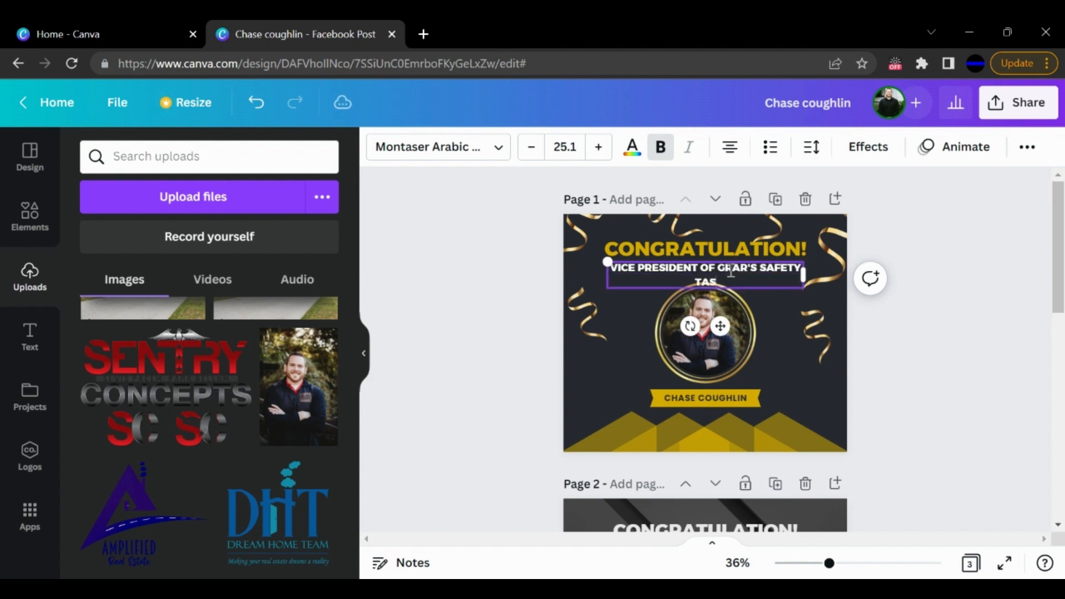
text(K FORCE)
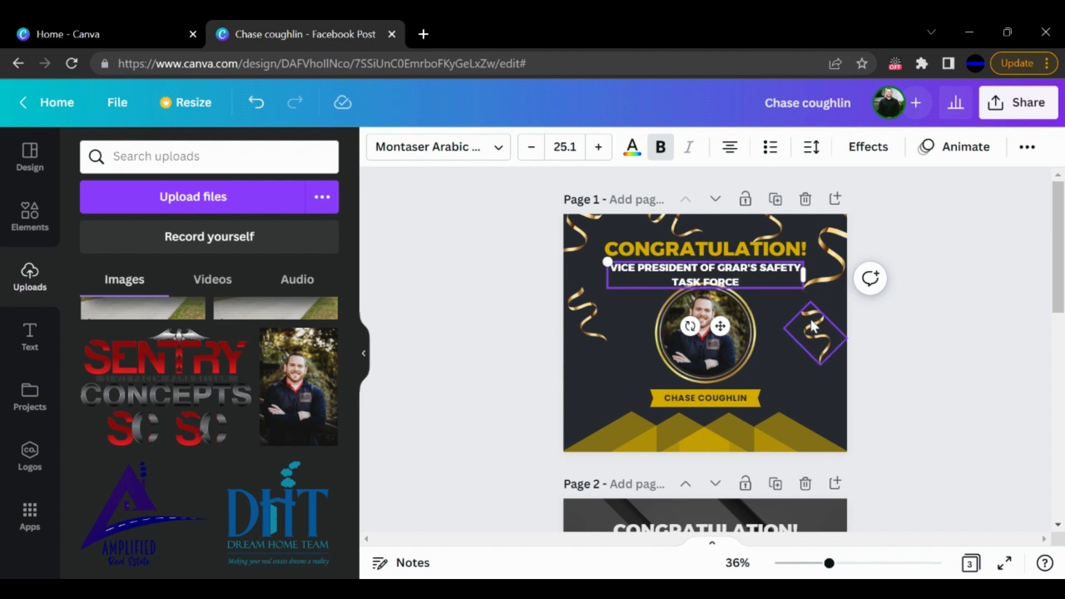
click(857, 306)
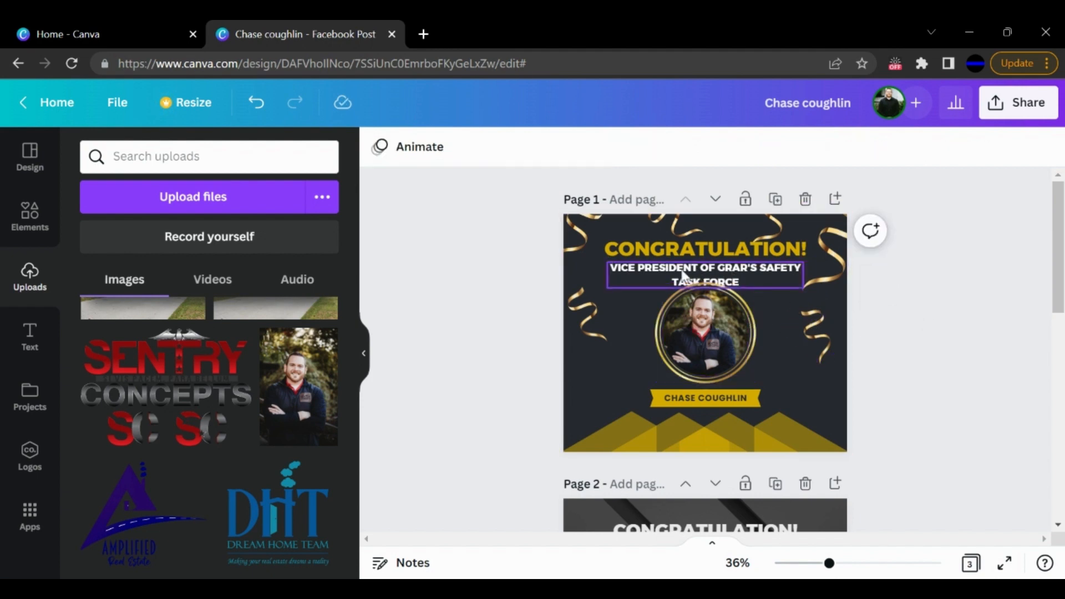
- Reduce the font size of page 1's subtitle to 20.1
click(691, 279)
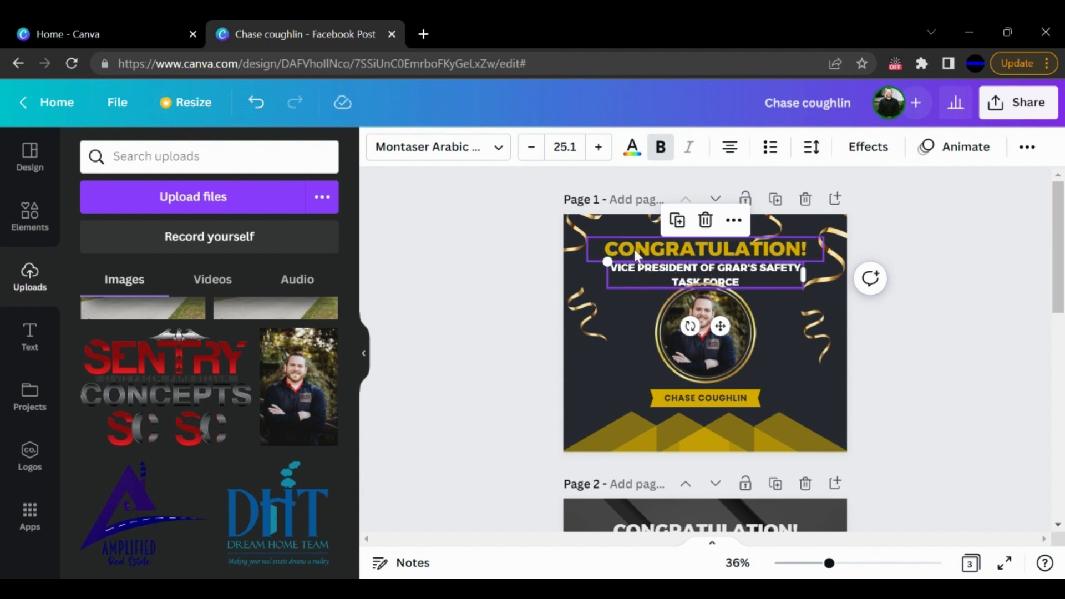
click(534, 149)
click(534, 149)
click(535, 151)
click(535, 151)
click(536, 153)
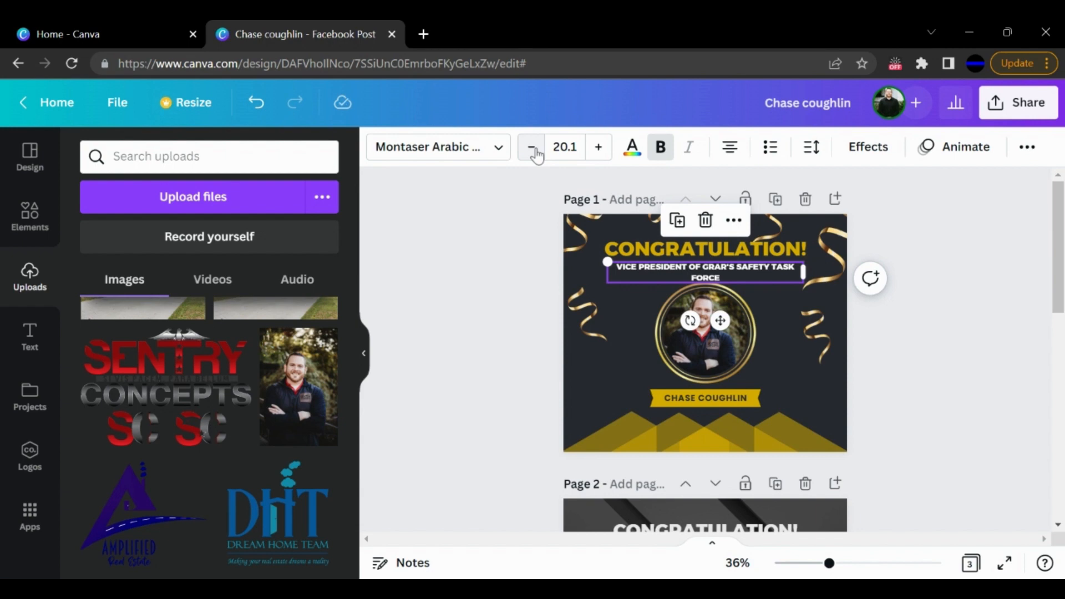
click(477, 309)
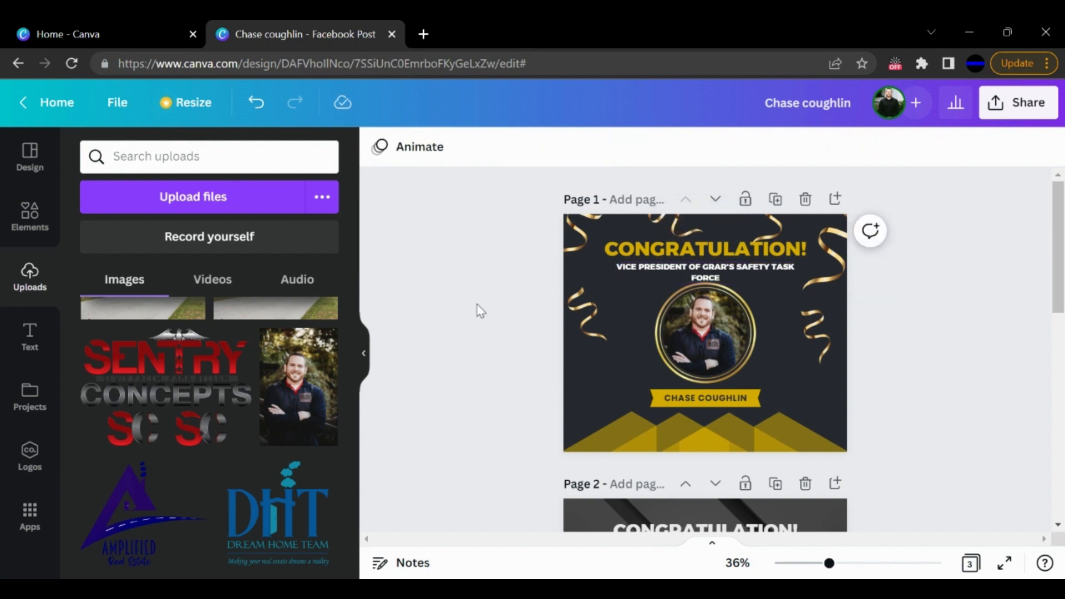
- Move page 1's subtitle slightly upward, closer to the CONGRATULATION! heading
click(698, 270)
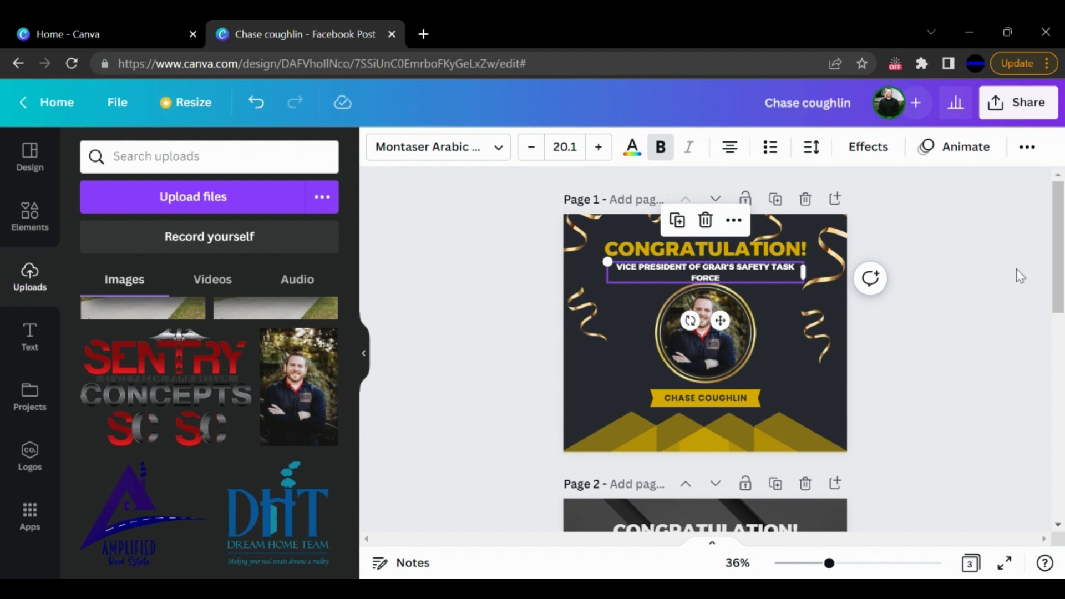
drag(779, 273, 779, 272)
click(960, 280)
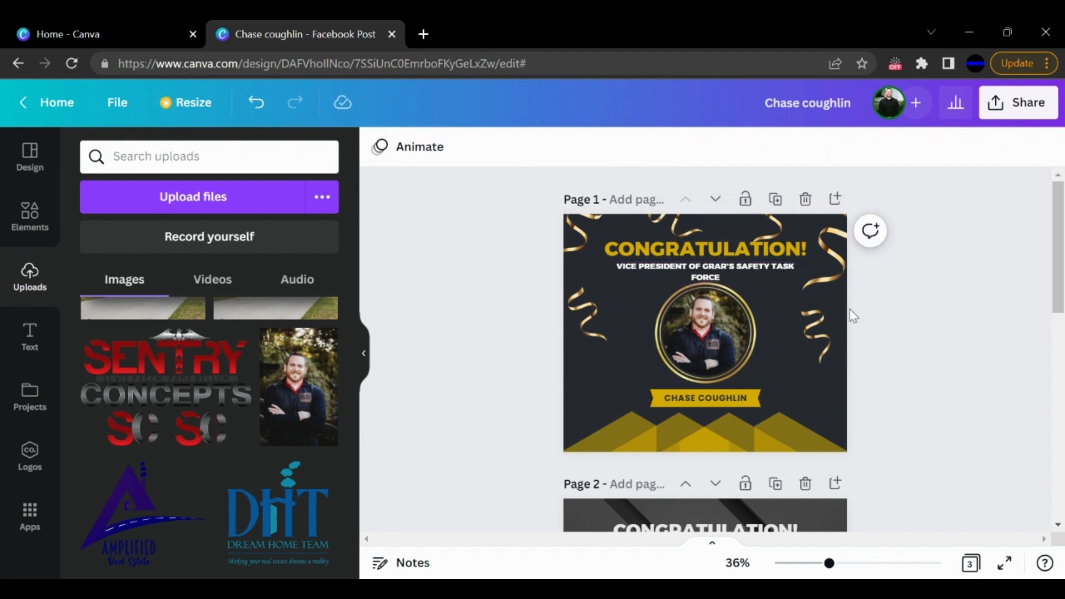
click(728, 267)
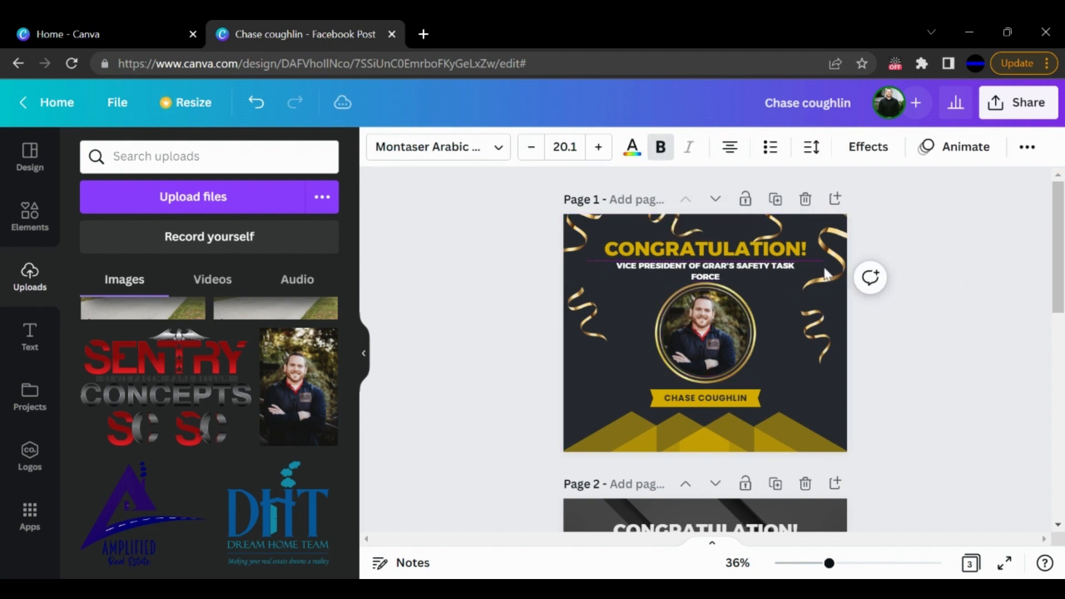
click(968, 270)
click(719, 277)
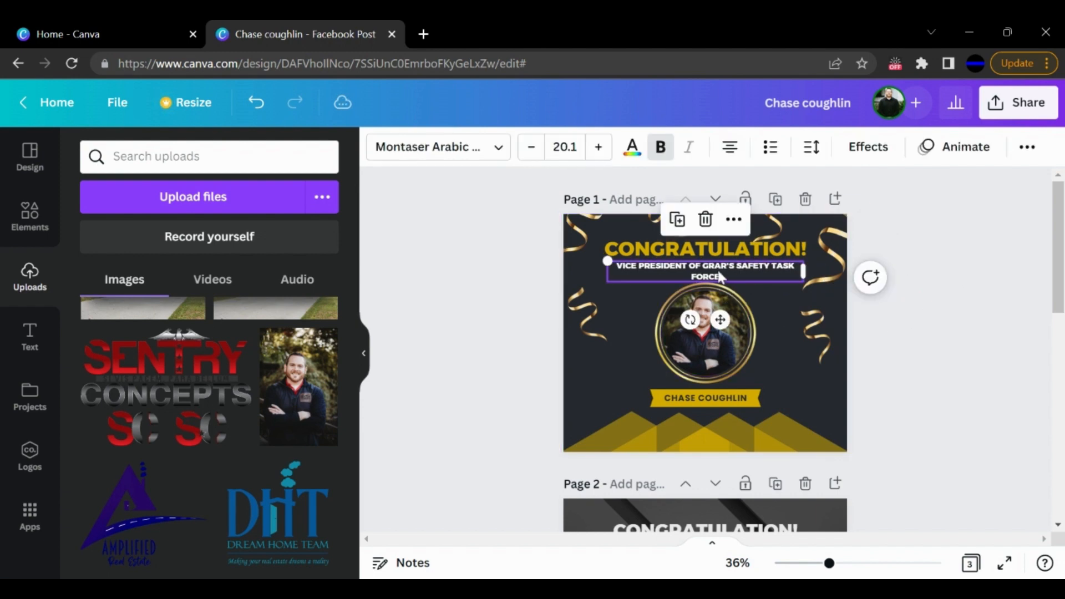
click(981, 270)
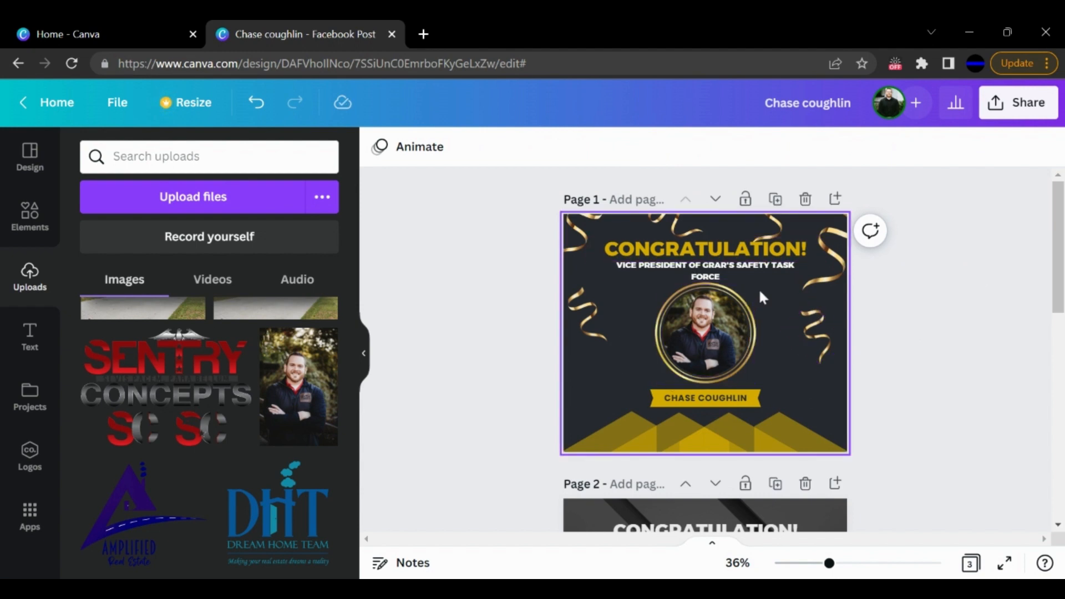
- Change page 1's background color to white from the document colors
click(627, 369)
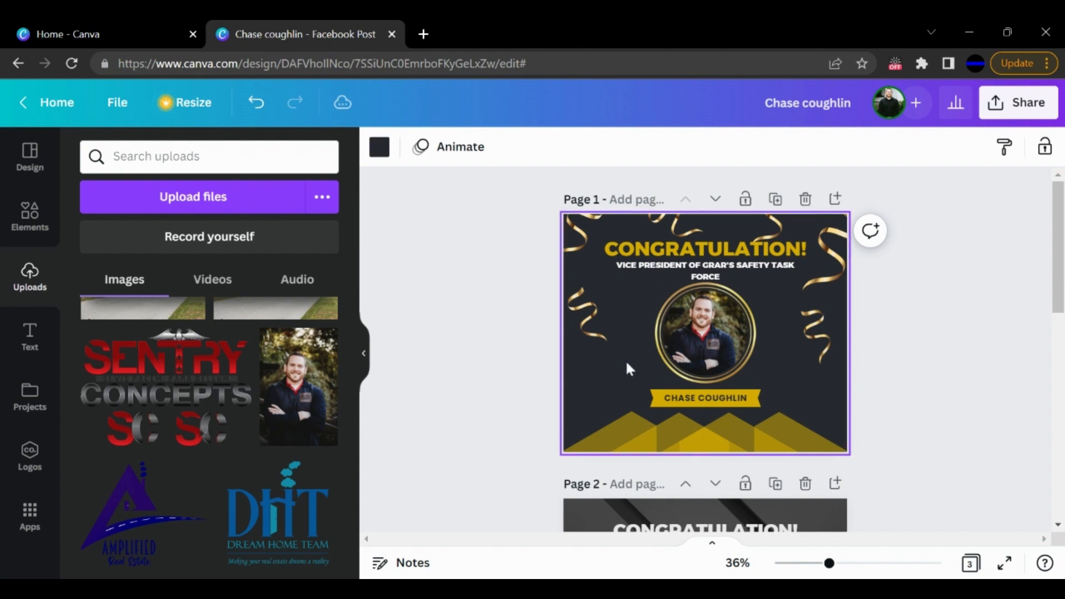
click(380, 148)
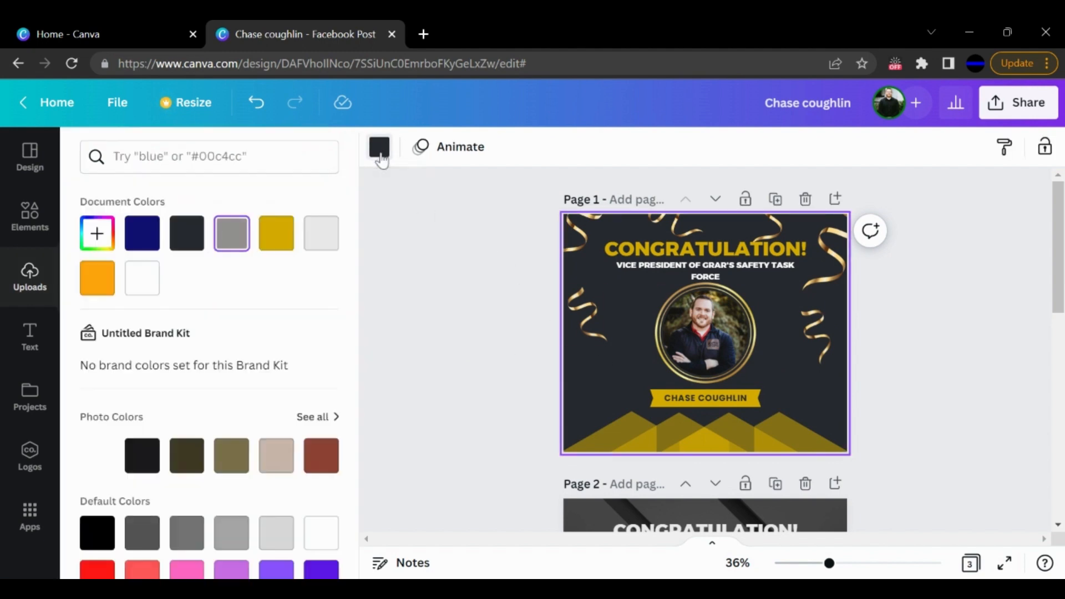
click(143, 288)
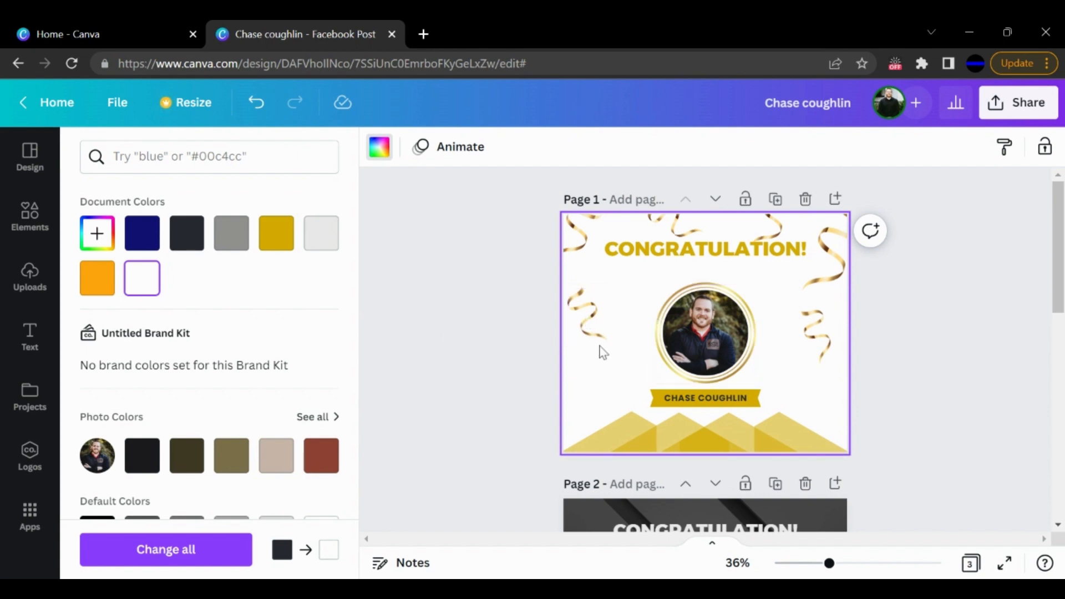
scroll(271, 372, down, 5)
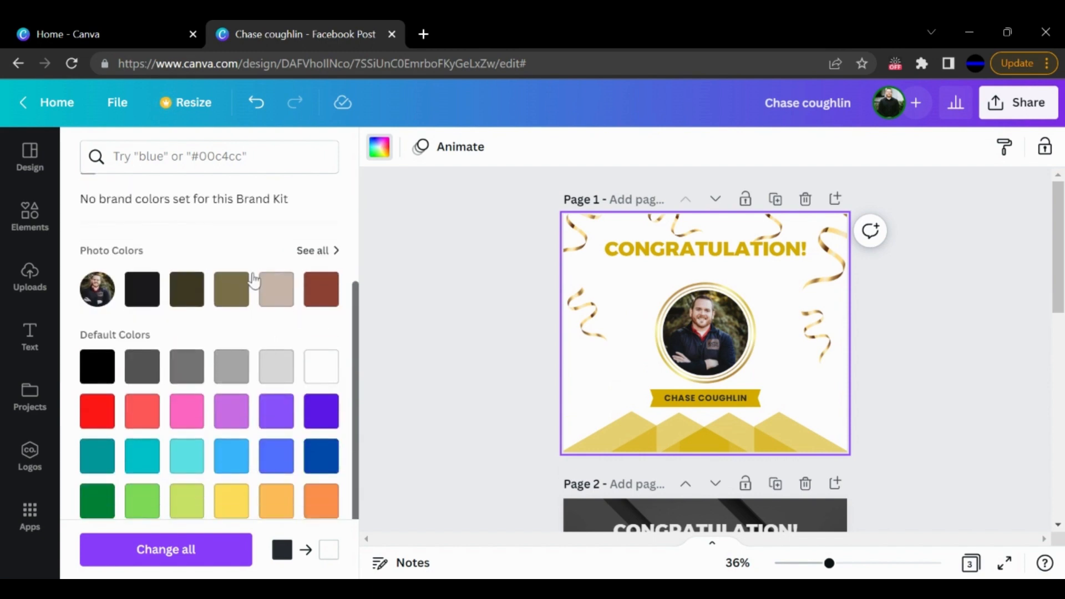
scroll(304, 266, up, 5)
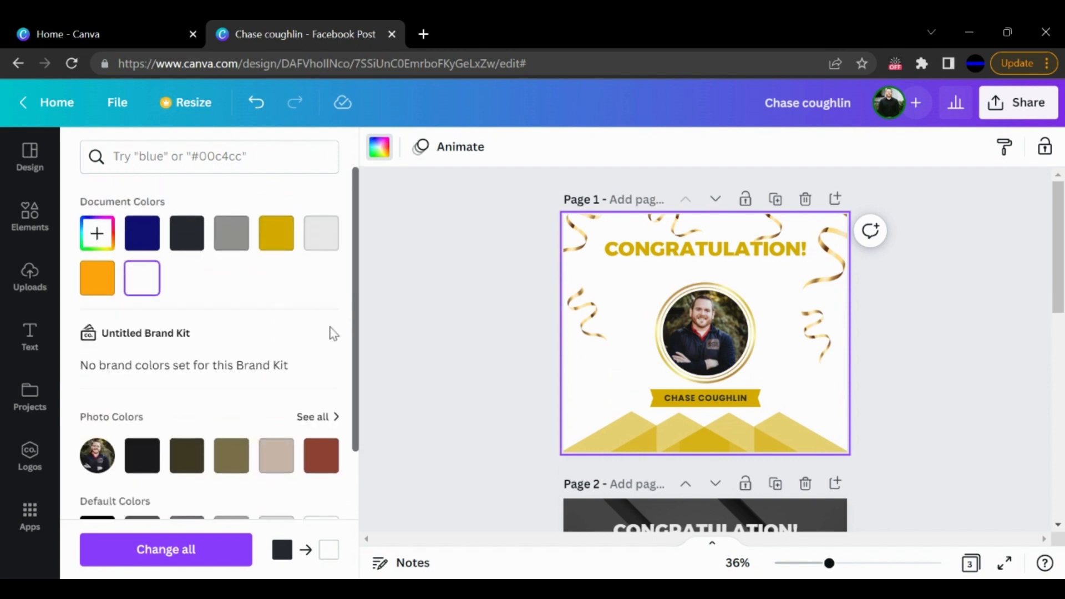
scroll(310, 351, down, 3)
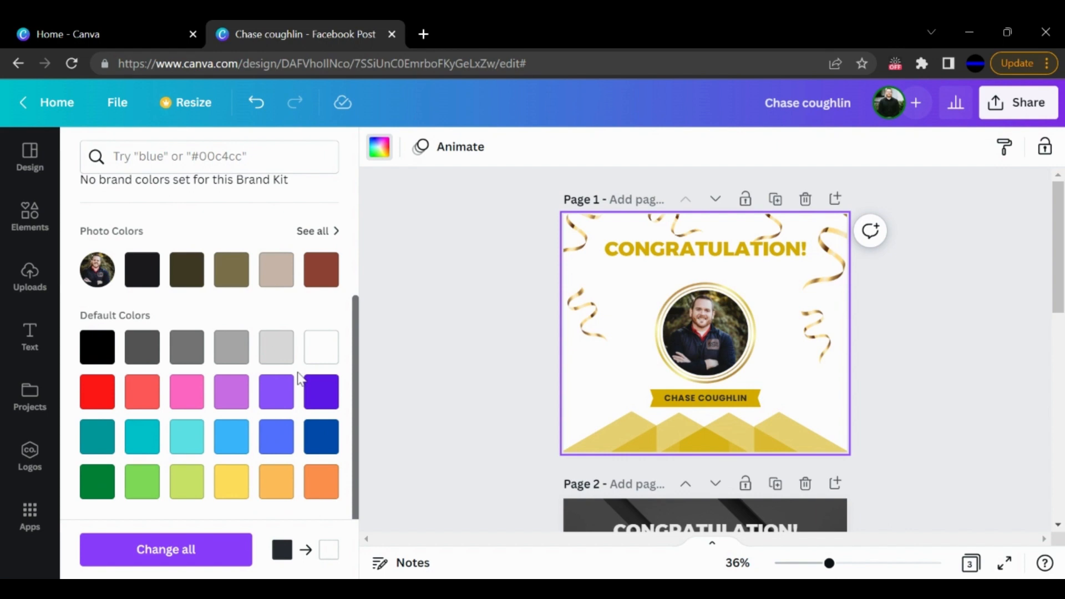
scroll(300, 380, up, 1)
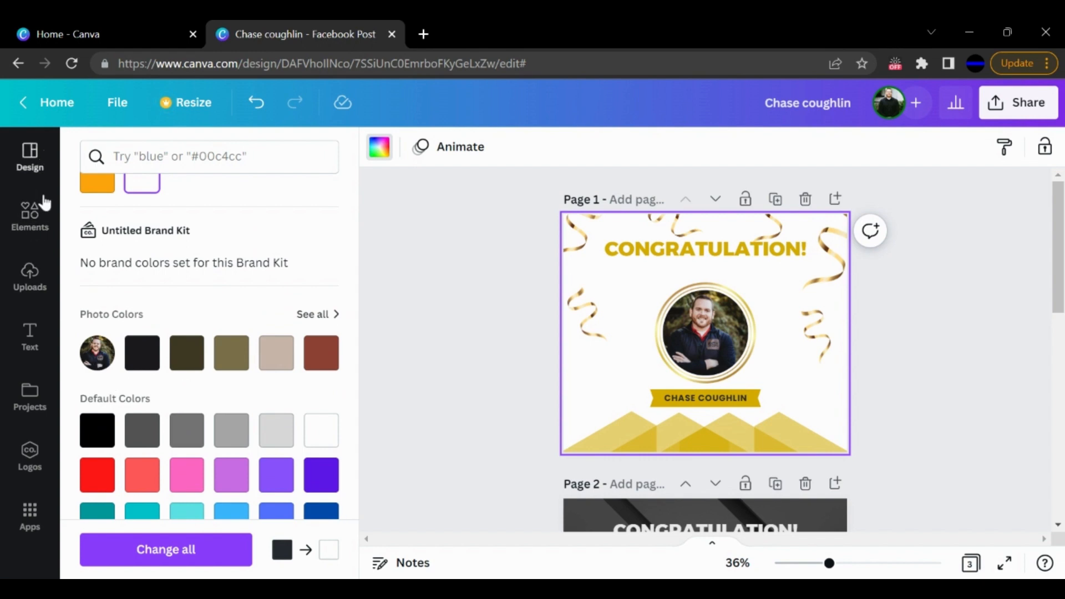
- Place the uploaded Amplified Real Estate logo on page 1, shrunk to fit beside the left edge of the circular portrait
click(34, 283)
scroll(288, 563, down, 5)
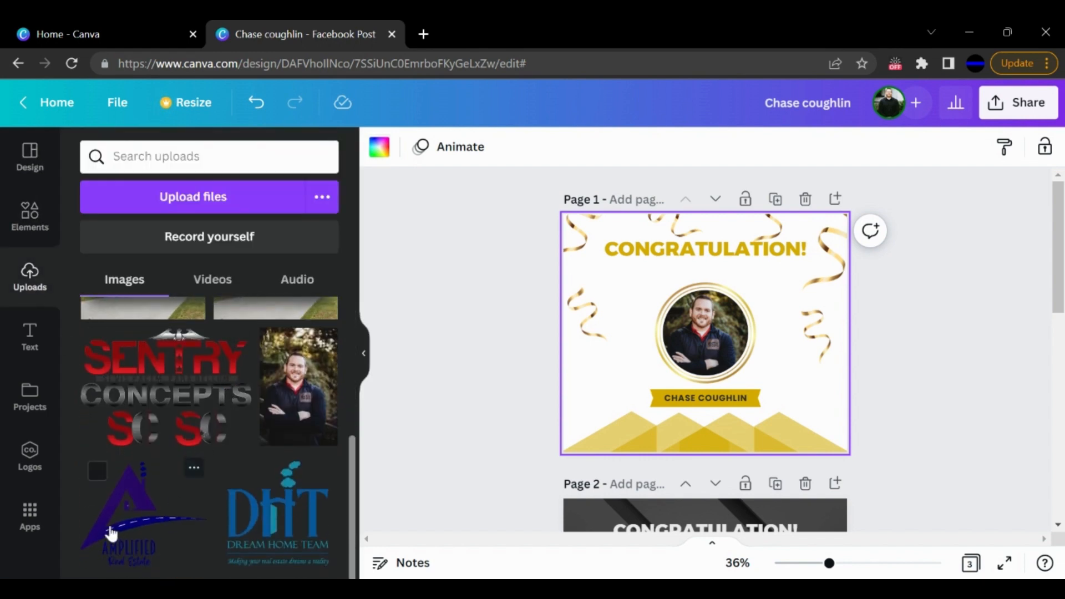
drag(111, 533, 563, 395)
drag(126, 513, 603, 370)
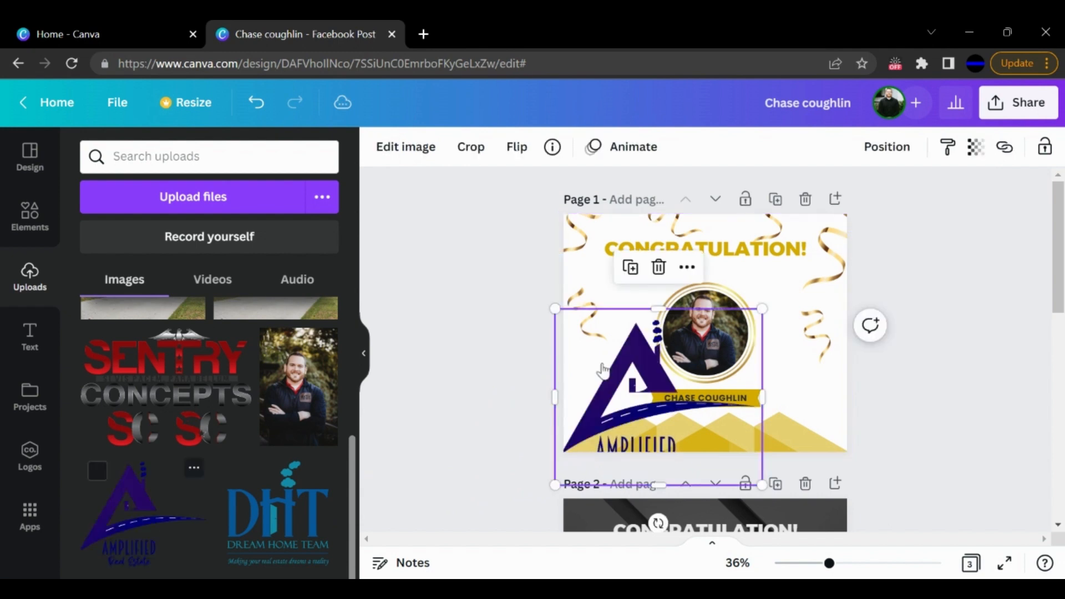
drag(762, 307, 661, 394)
drag(606, 430, 609, 364)
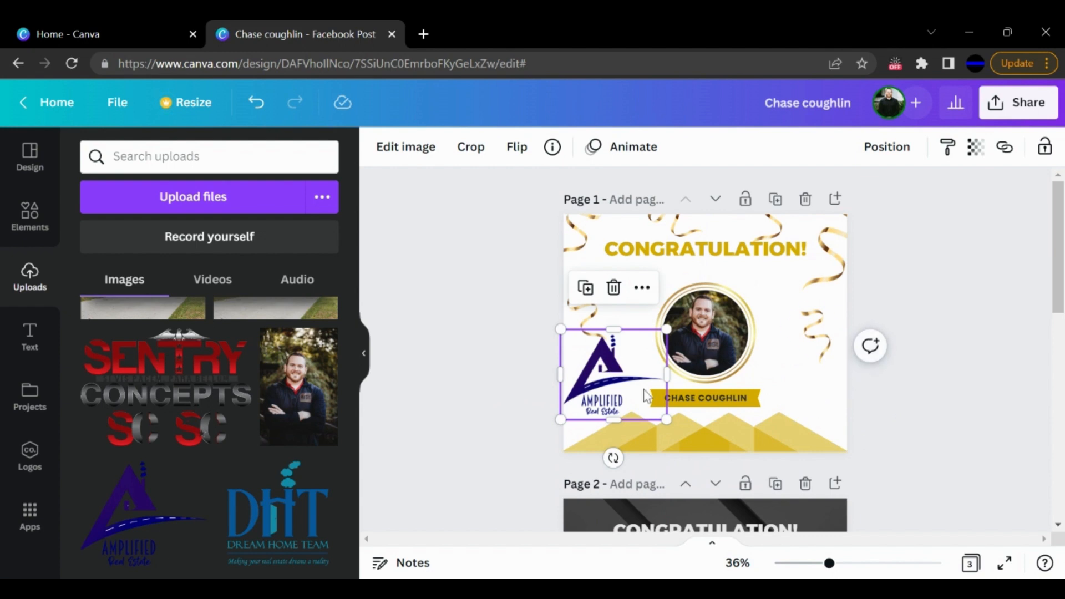
drag(615, 340, 616, 337)
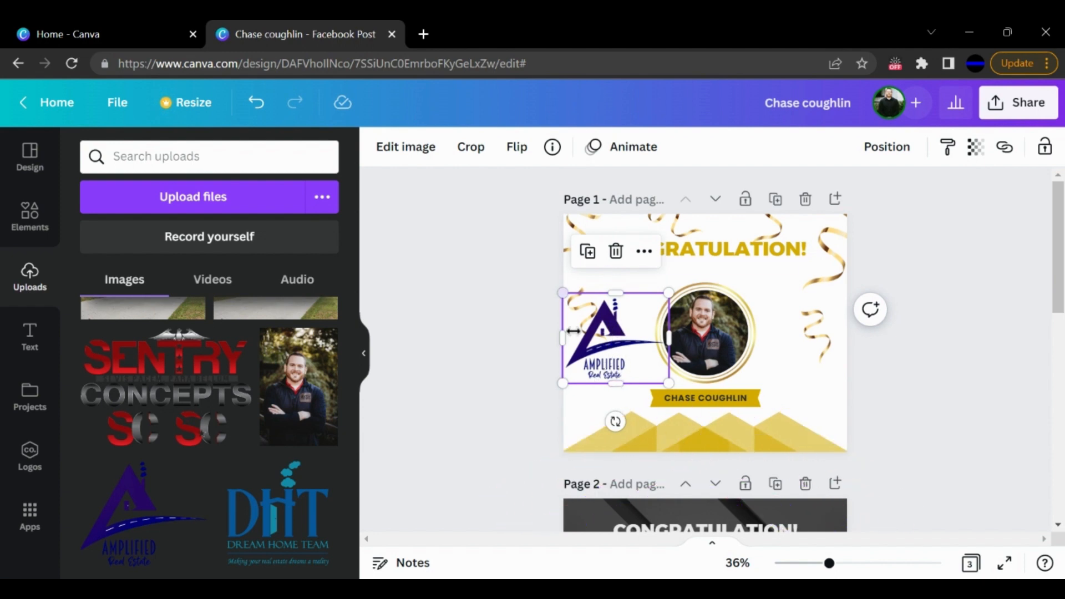
- Recolor all the overlapping gold shapes along page 1's bottom edge with the navy blue from the logo's photo colors
click(608, 444)
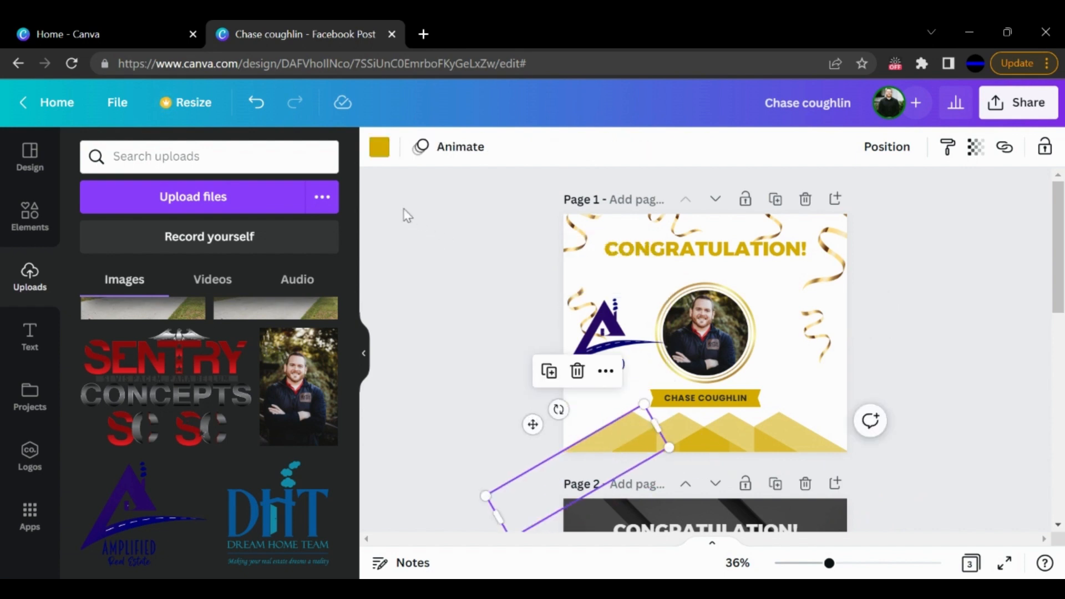
click(385, 152)
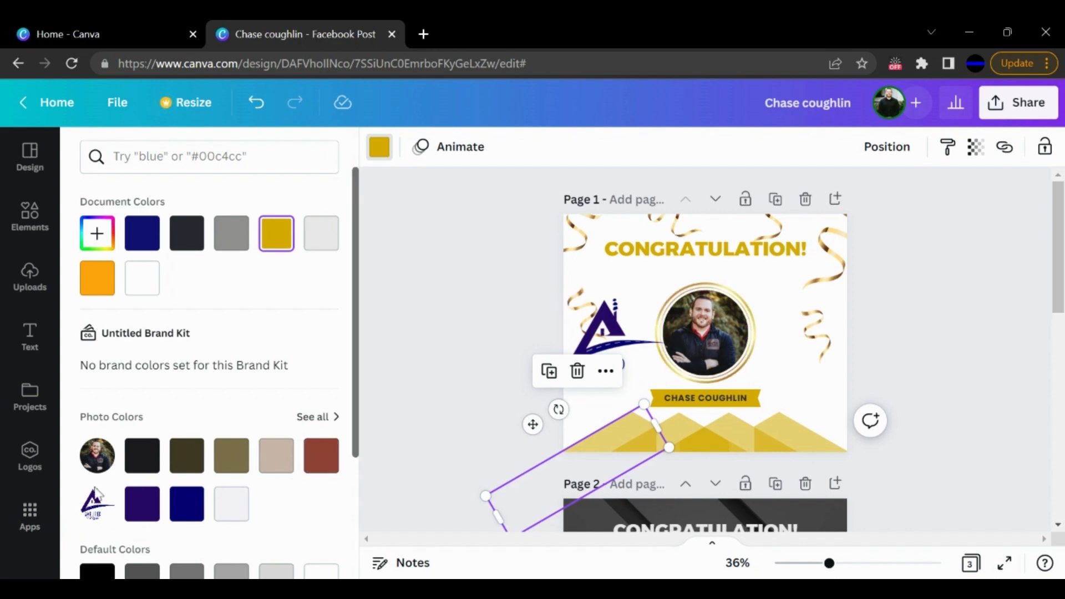
click(189, 509)
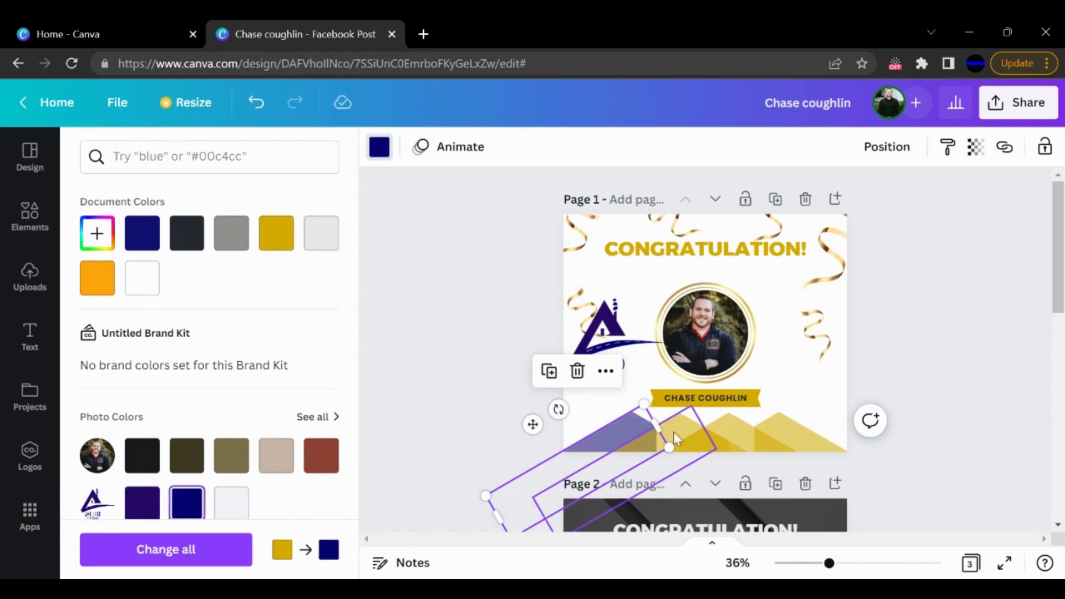
click(674, 433)
click(187, 501)
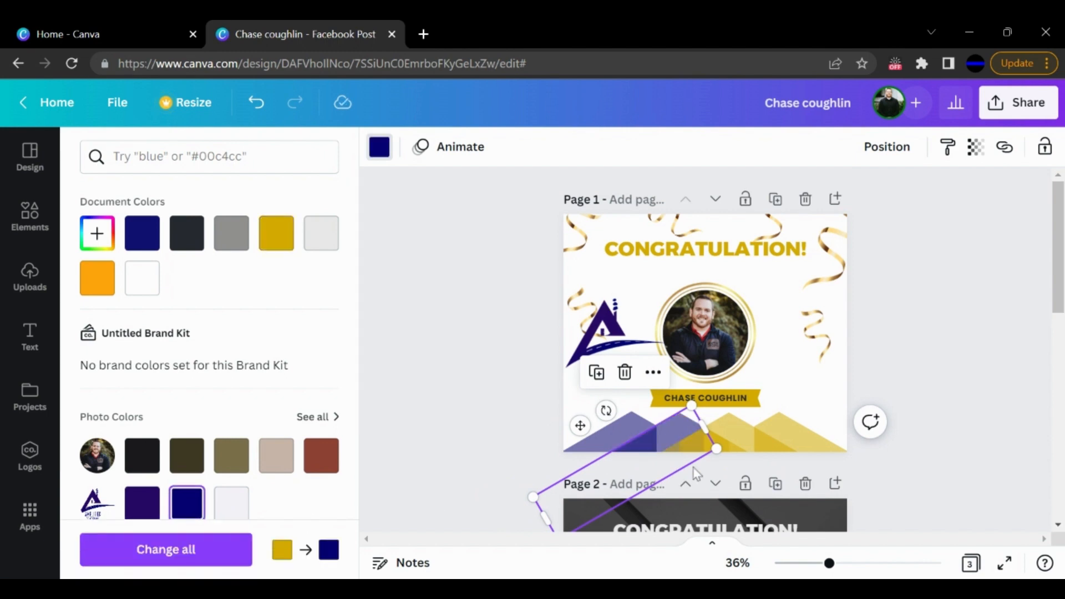
click(728, 452)
click(187, 502)
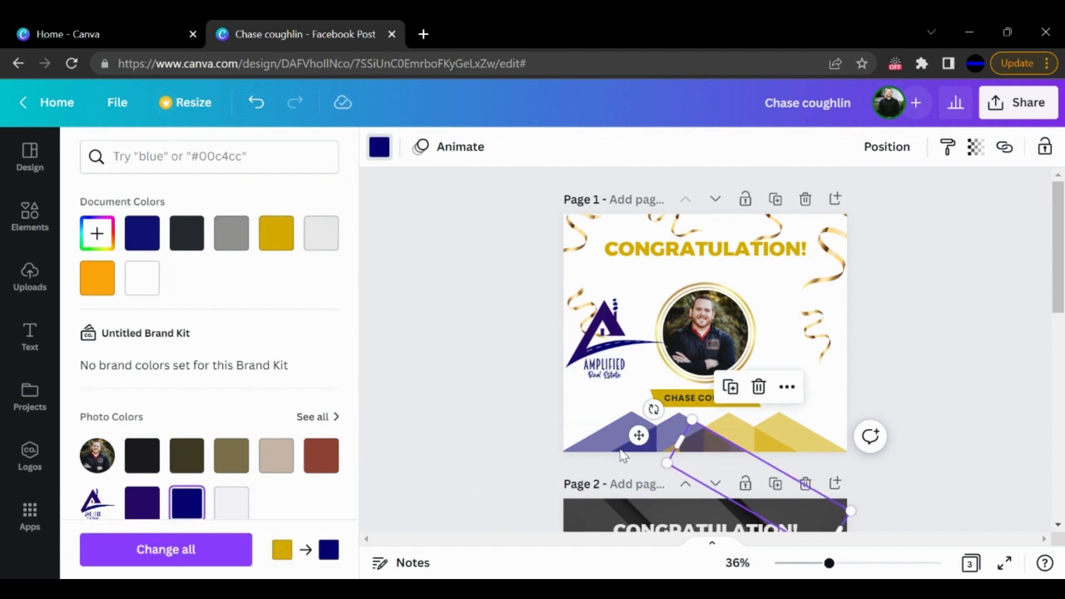
click(749, 430)
click(193, 513)
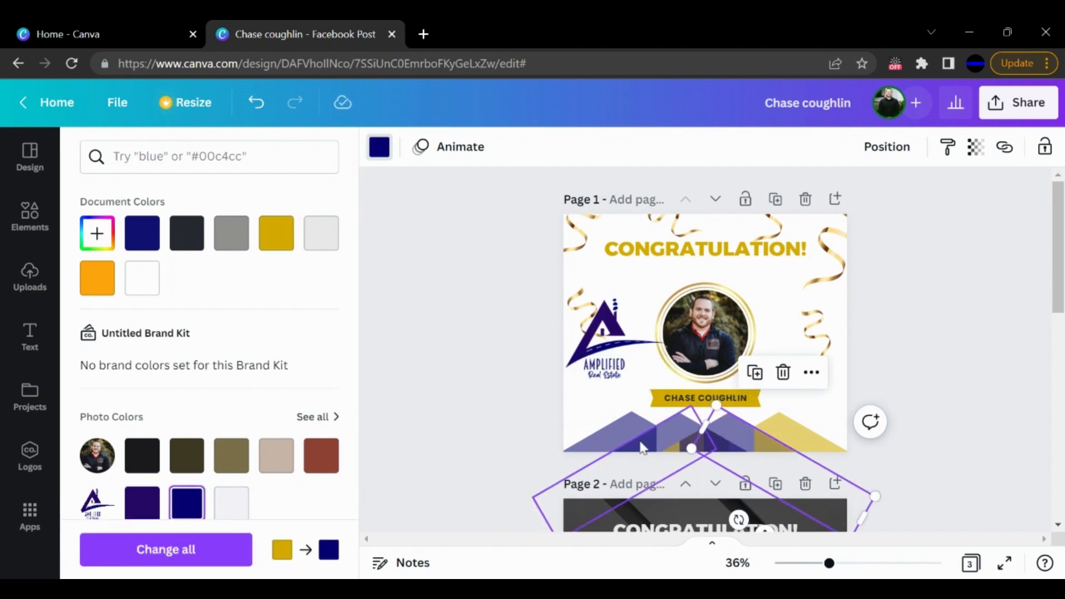
click(791, 424)
click(185, 510)
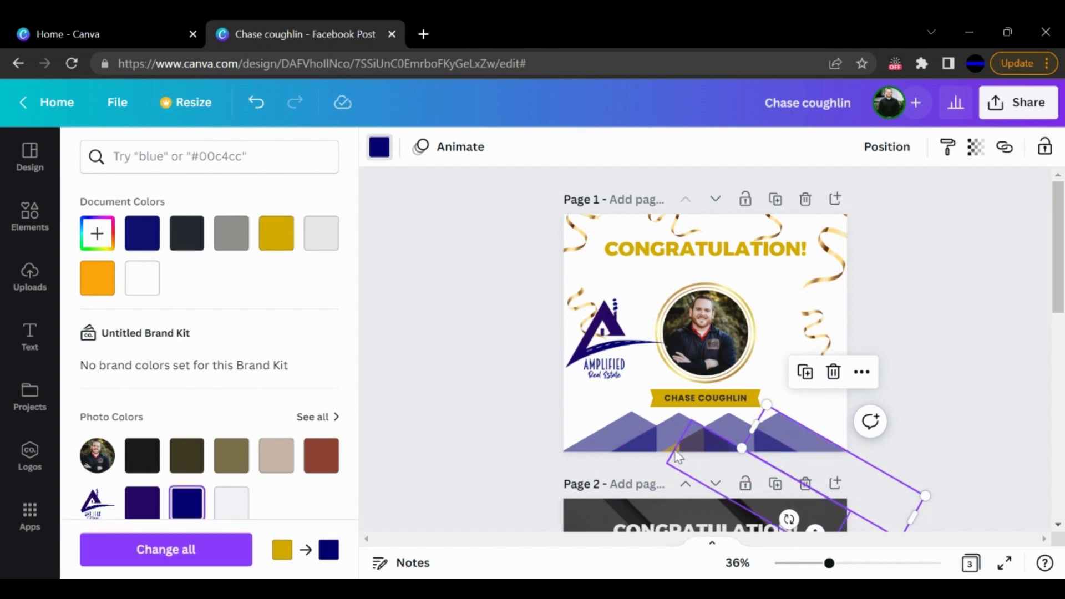
click(683, 454)
click(179, 498)
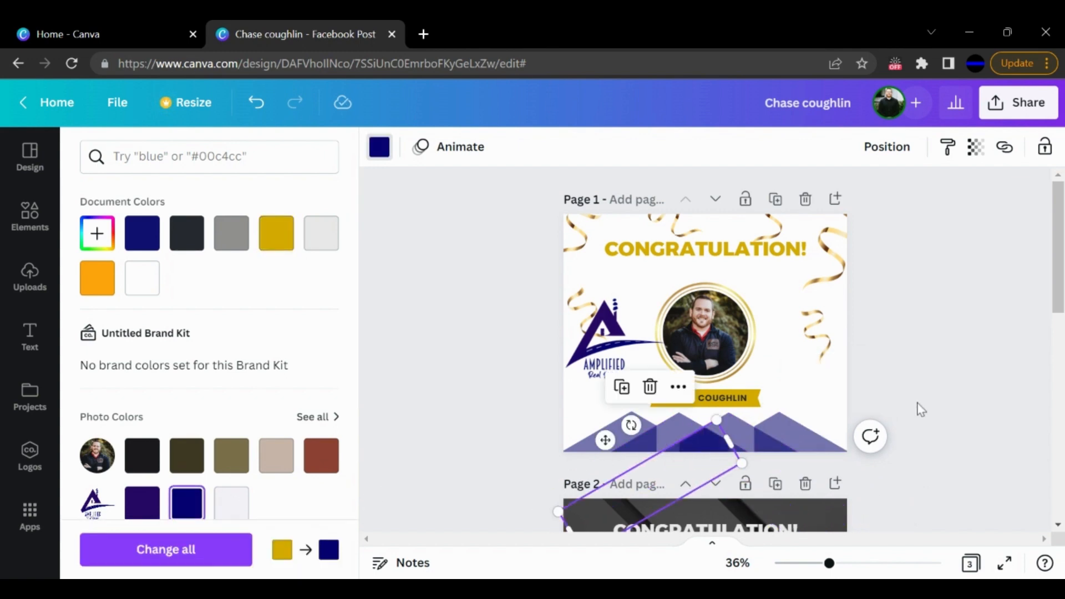
click(917, 403)
click(875, 380)
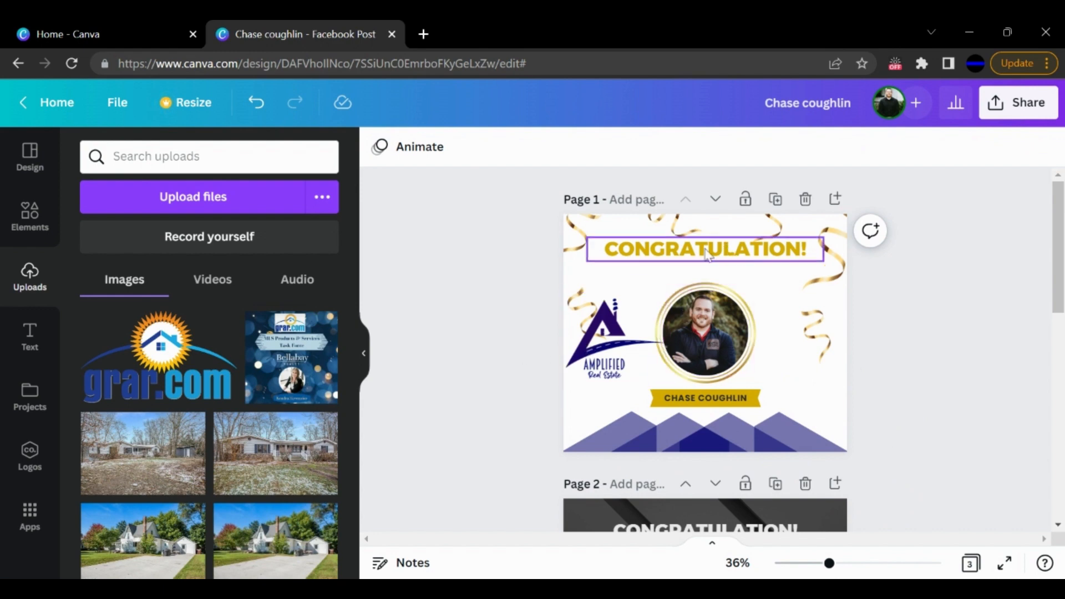
- Color page 1's subtitle dark purple from the logo's photo colors
click(700, 272)
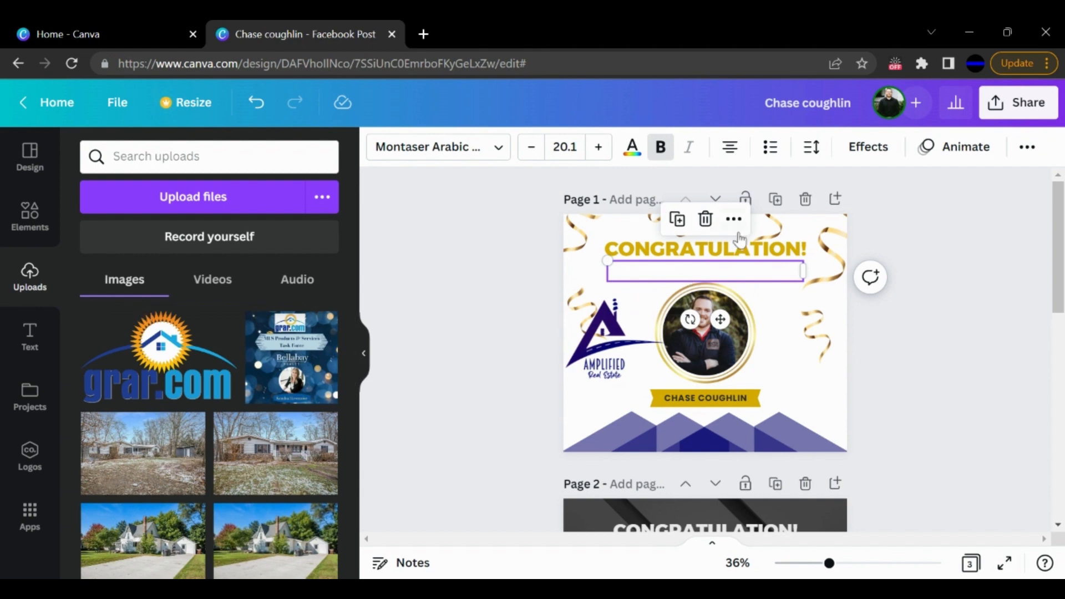
click(633, 148)
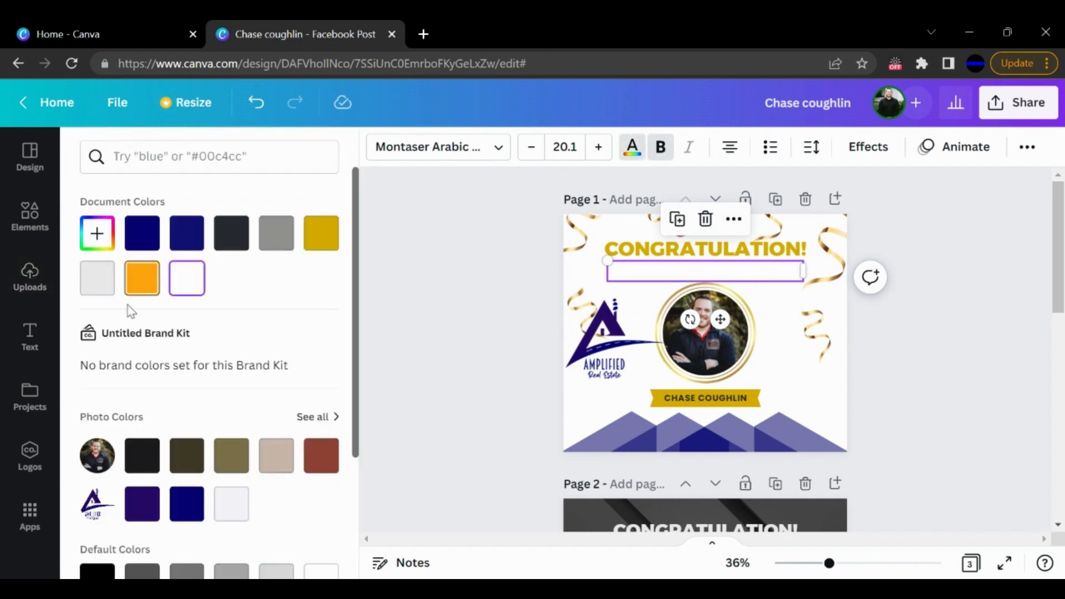
click(187, 504)
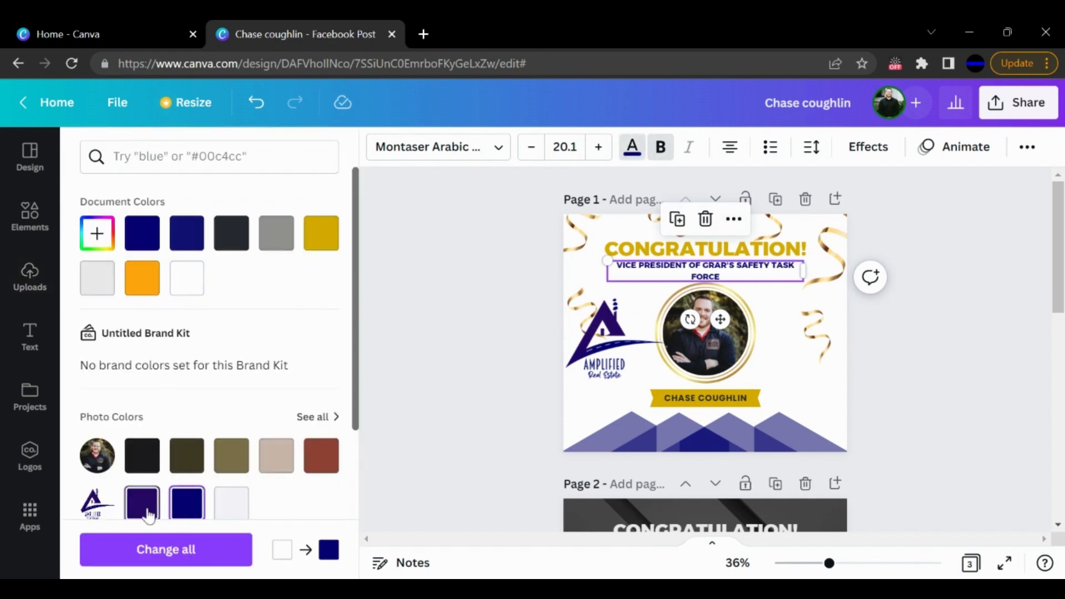
click(139, 282)
click(326, 248)
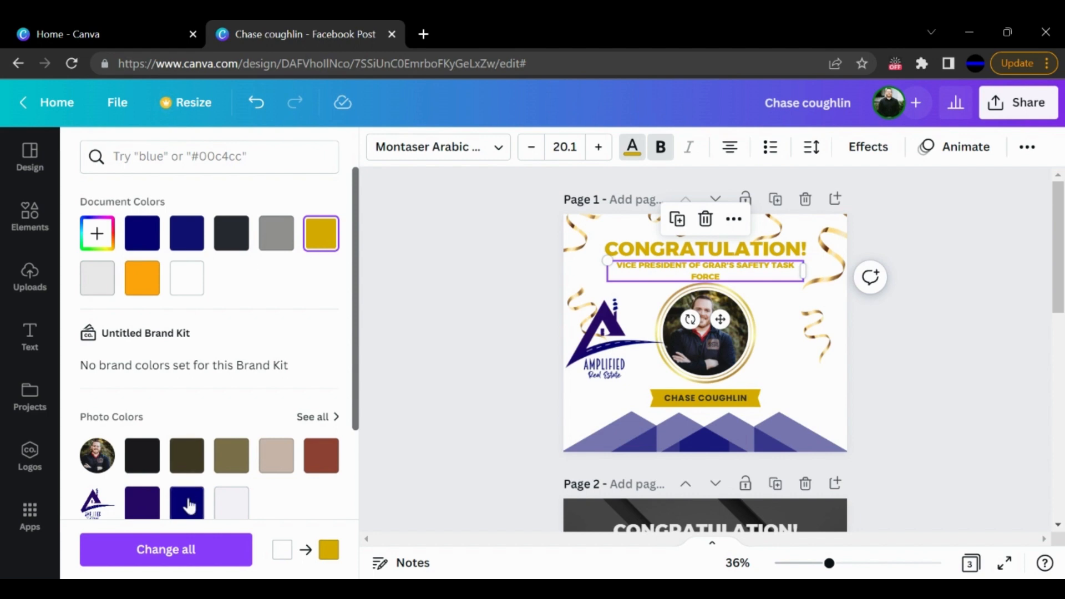
click(142, 502)
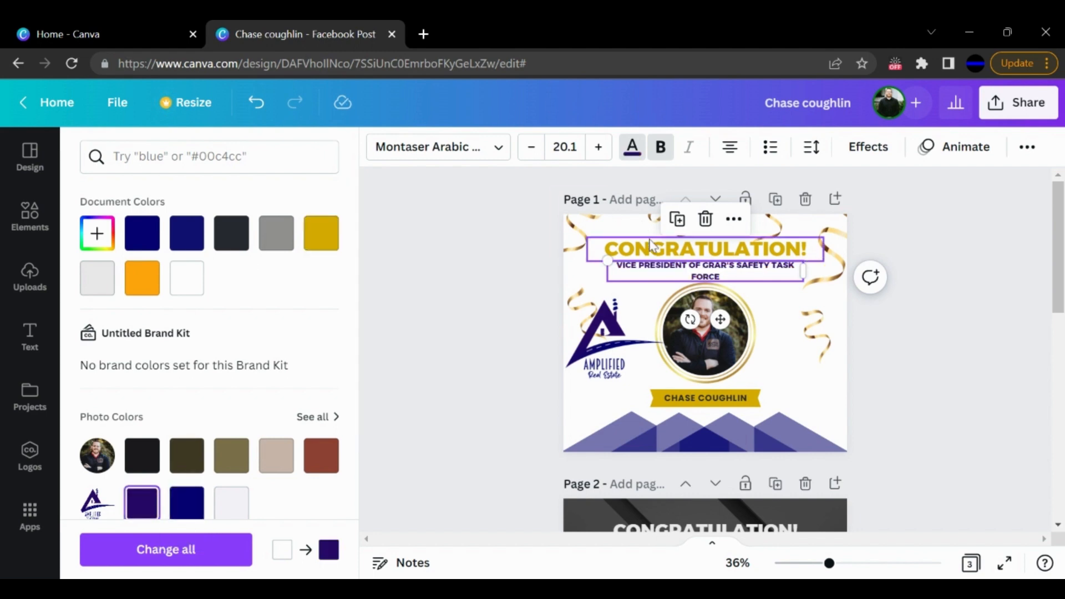
- Color page 1's CONGRATULATION! heading the same dark purple from the logo's photo colors
click(704, 248)
click(131, 514)
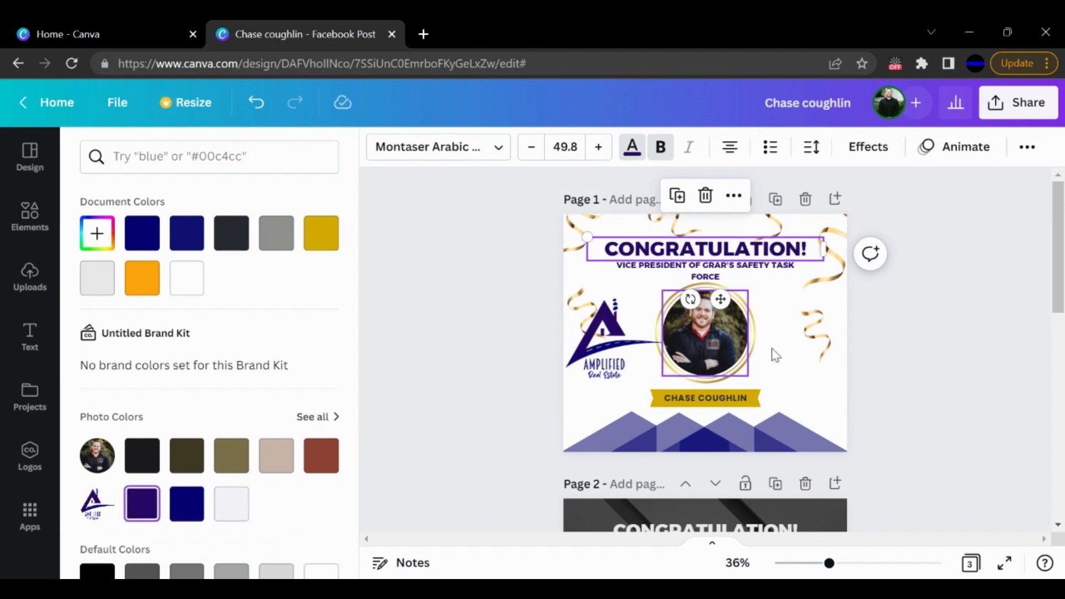
click(947, 340)
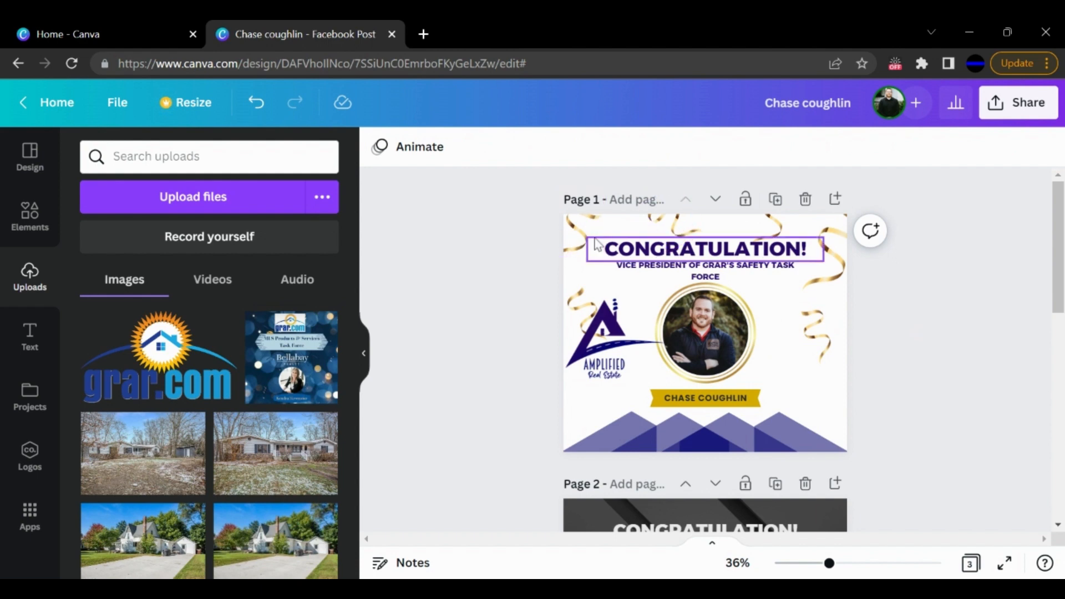
- Examine the image editing effects available for the gold ribbon in page 1's upper-left corner
click(576, 245)
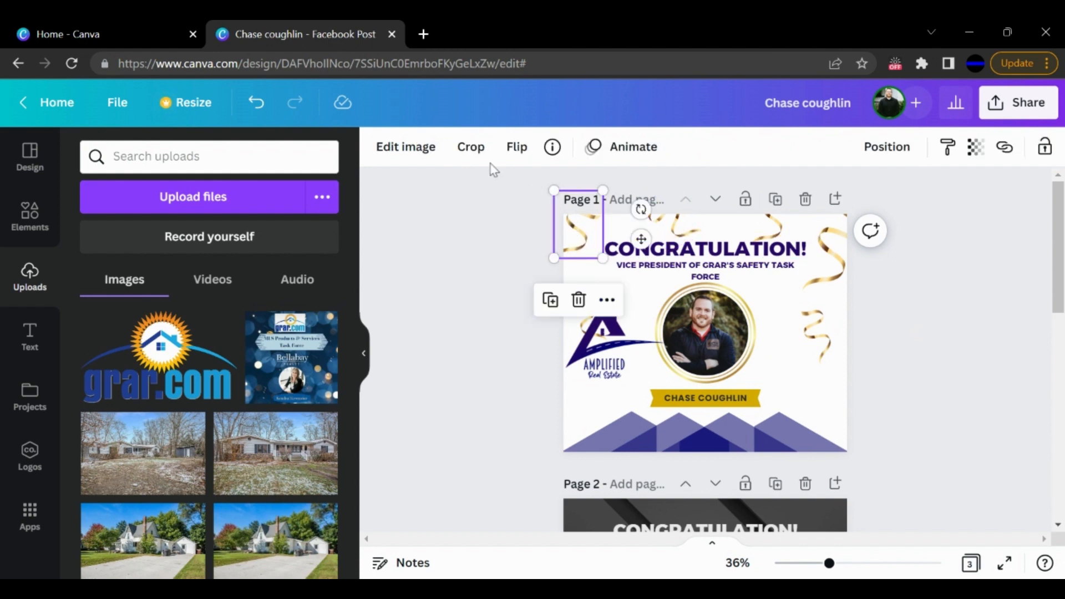
click(414, 160)
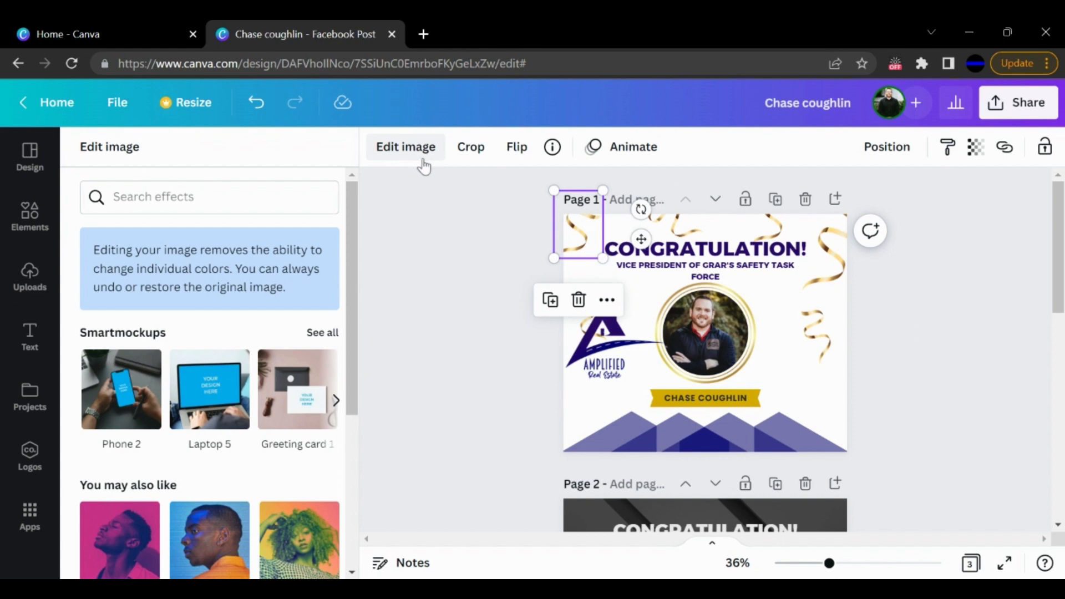
scroll(283, 425, down, 5)
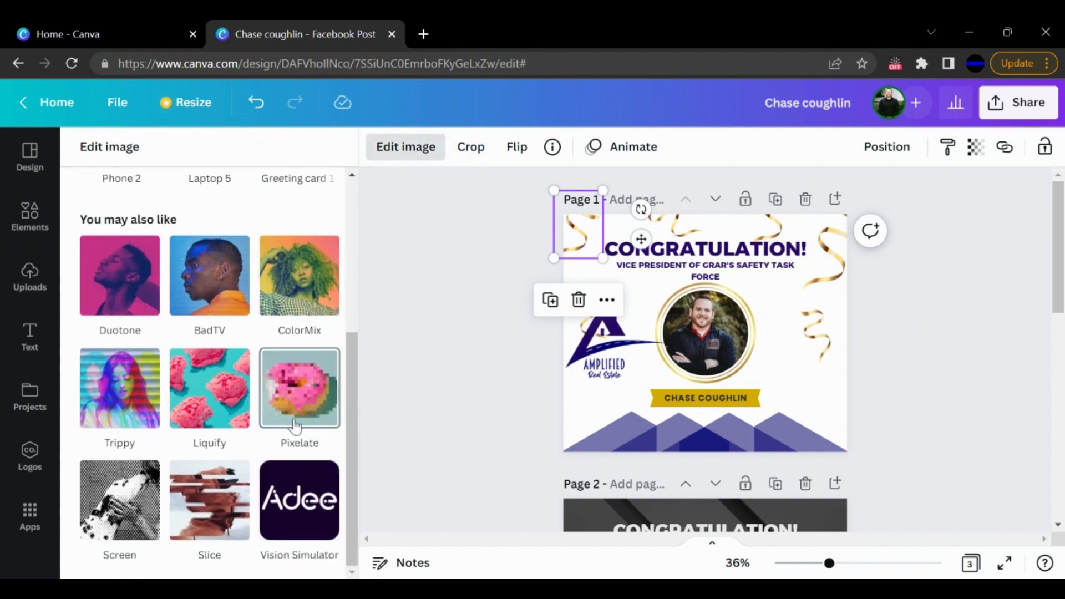
drag(351, 411, 355, 252)
click(477, 295)
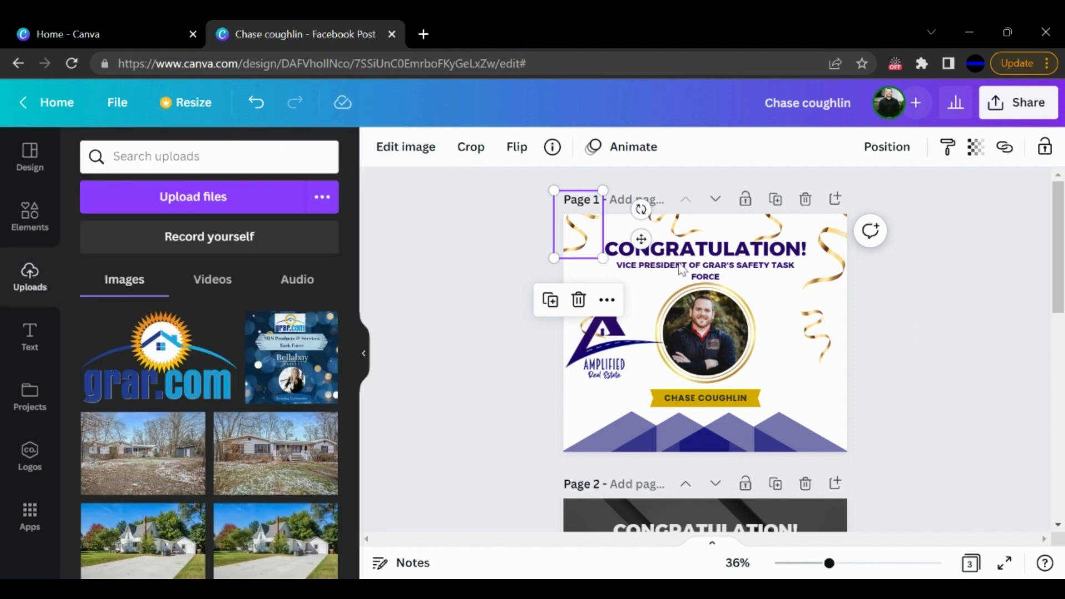
click(485, 350)
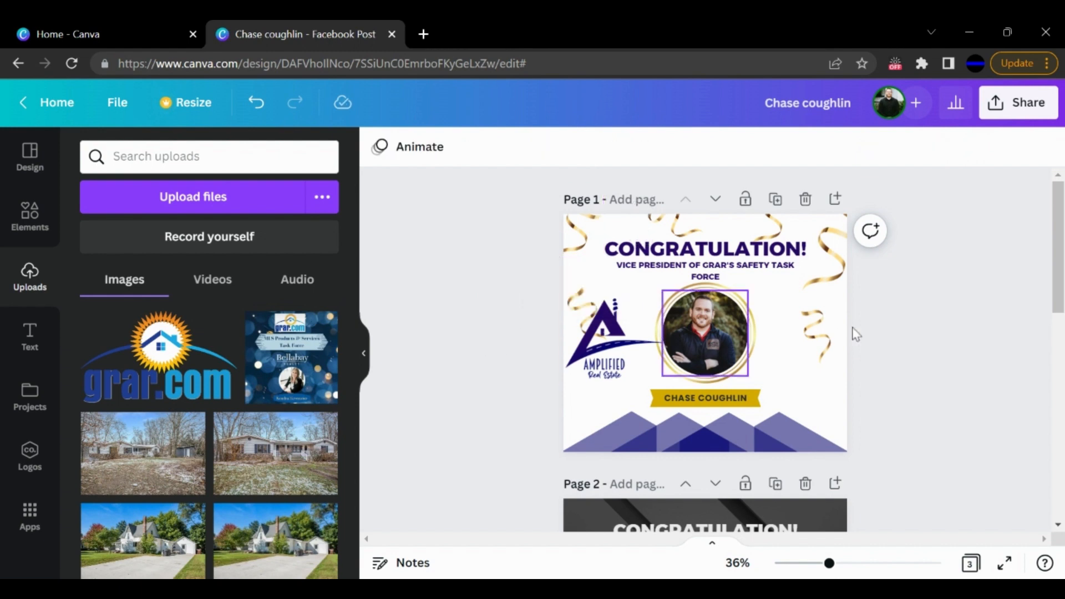
- Move the Amplified Real Estate logo slightly down on page 1, just above the navy shapes
click(815, 339)
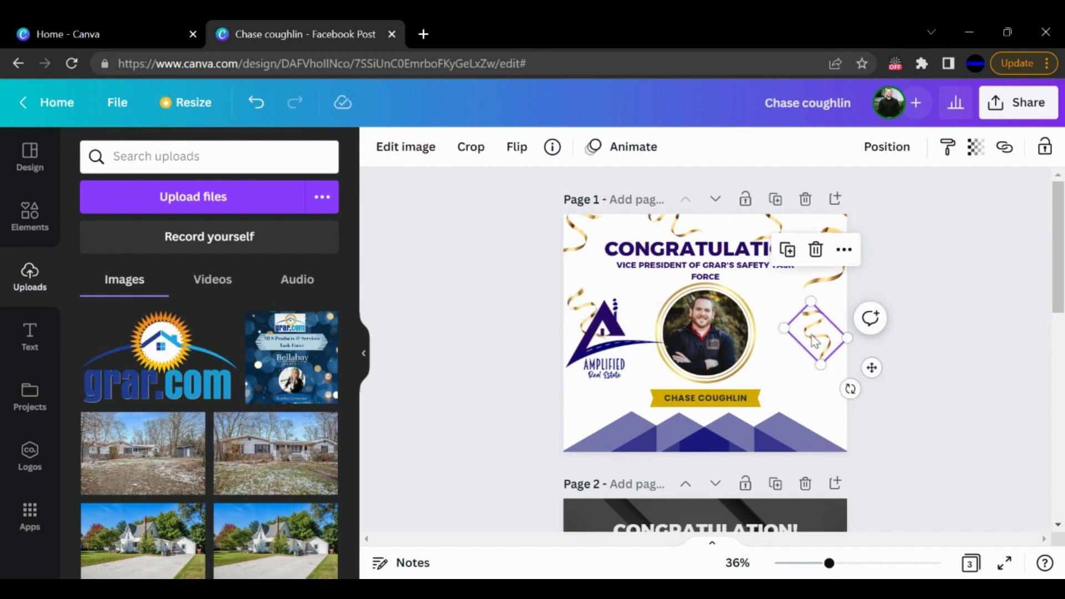
click(617, 324)
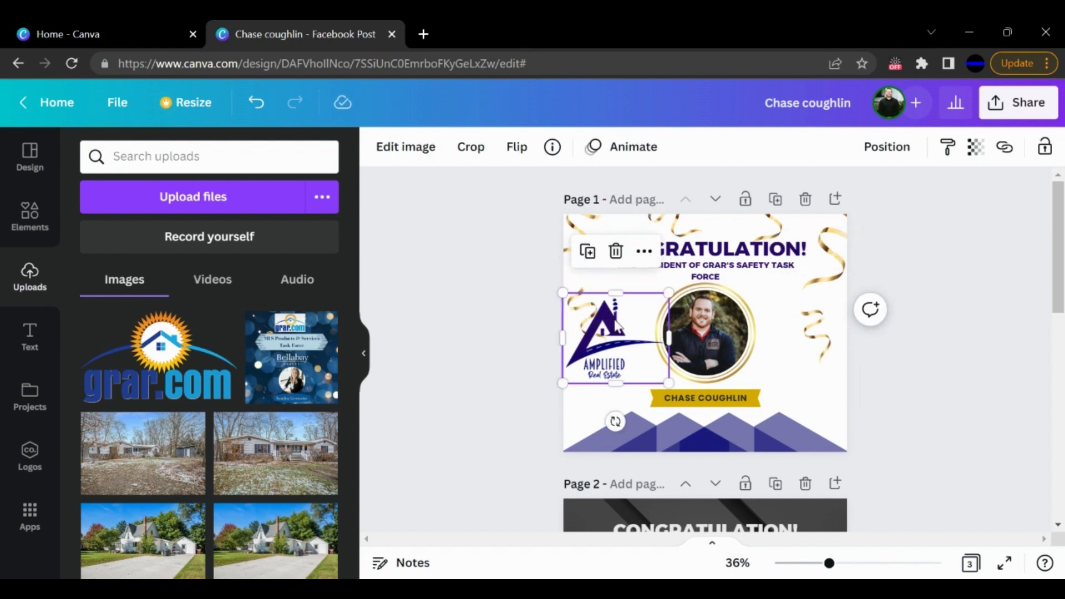
click(517, 308)
drag(633, 325, 634, 352)
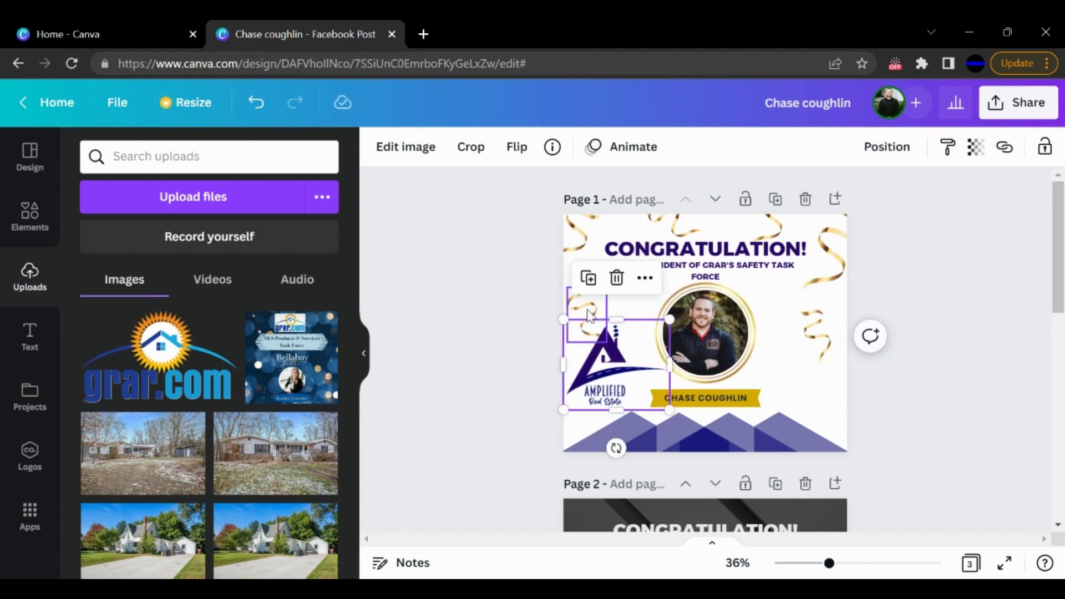
- Delete the two gold ribbons flanking the portrait on page 1, keeping the ribbons along the upper edge
click(588, 312)
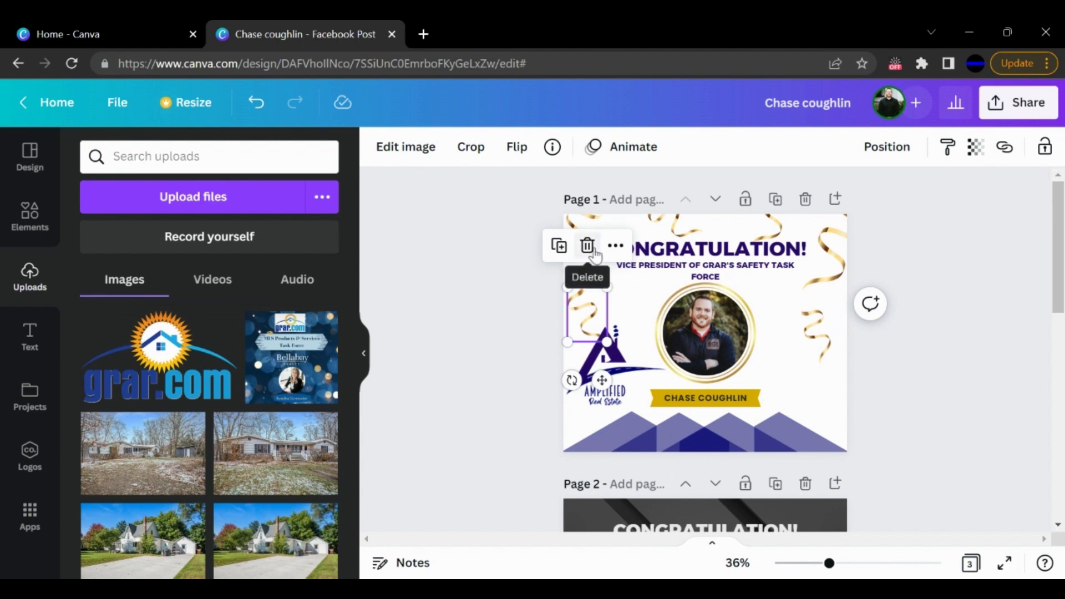
click(591, 250)
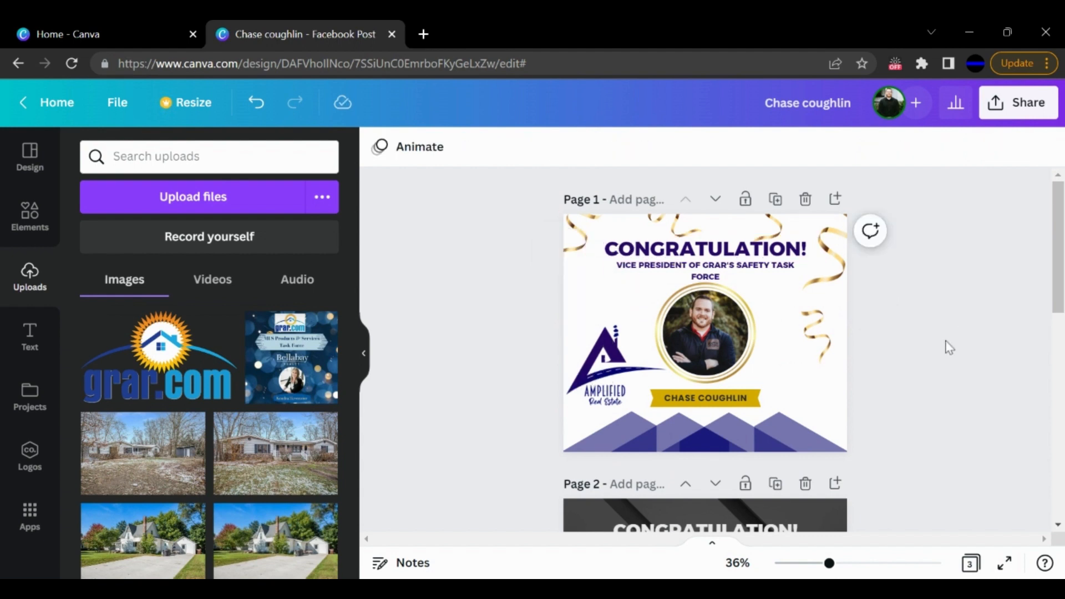
click(821, 345)
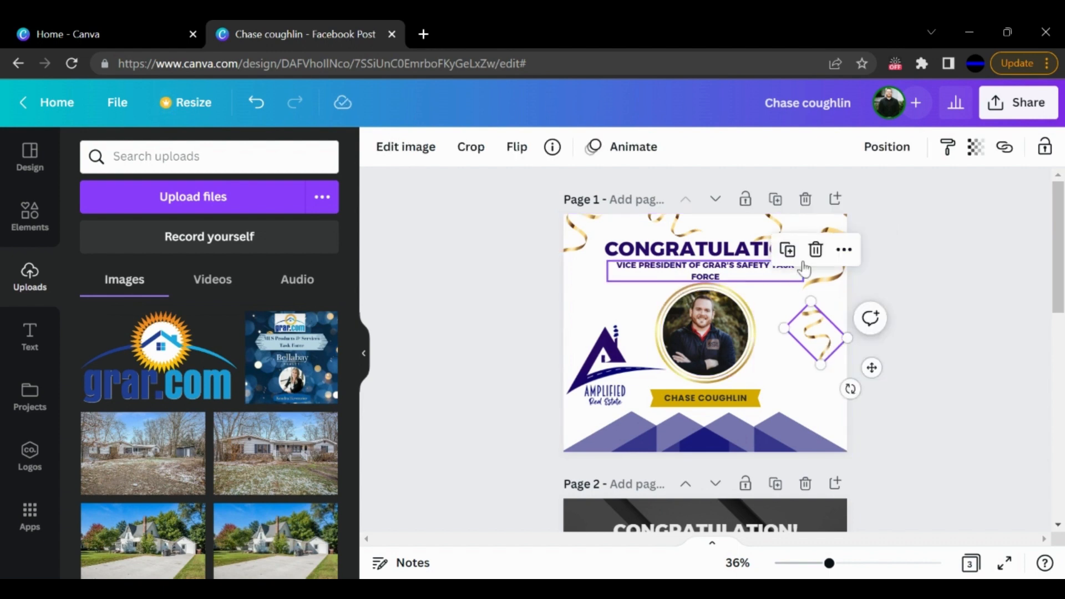
click(815, 250)
- Shrink the Amplified Real Estate logo on page 1 and place it just beside the portrait, level with it
drag(623, 394, 616, 355)
drag(669, 284, 649, 301)
drag(597, 339, 603, 335)
click(516, 350)
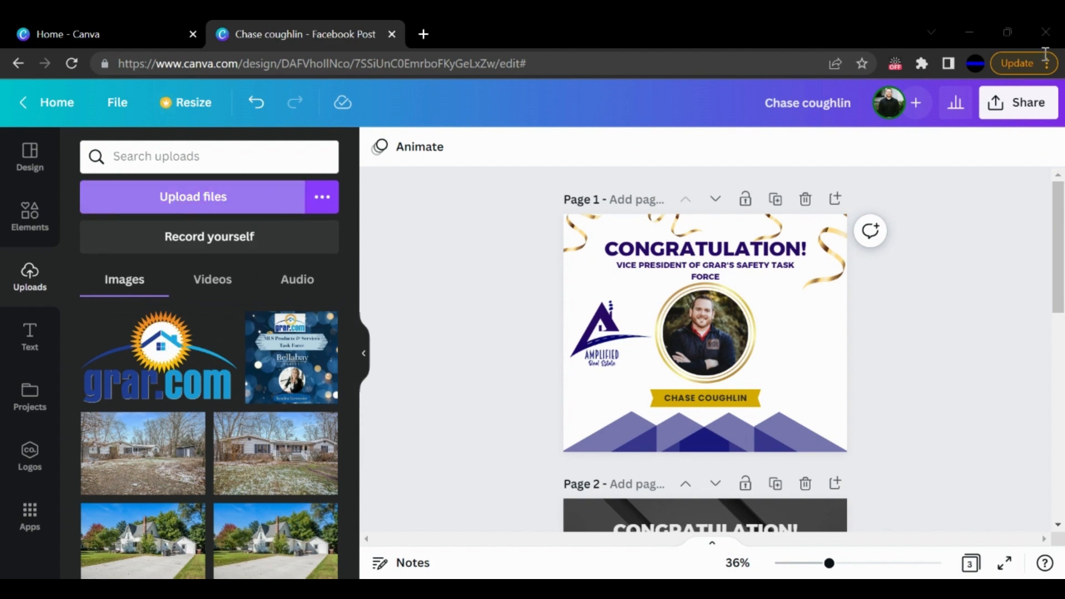
- Add the uploaded grar.com logo to page 1, shrink it and align it opposite the Amplified logo beside the portrait
click(139, 382)
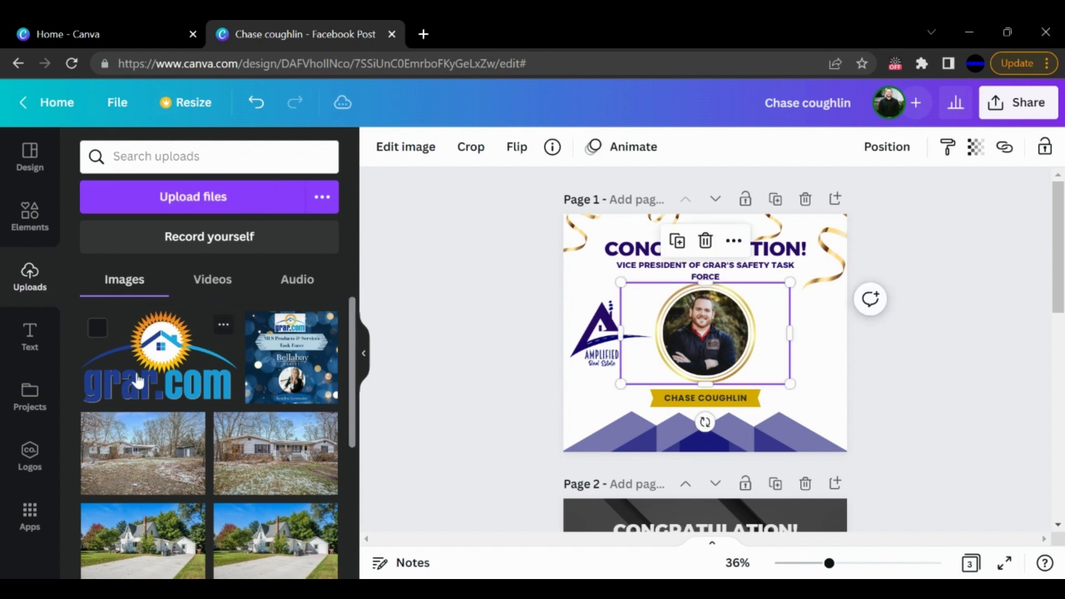
drag(621, 383, 799, 347)
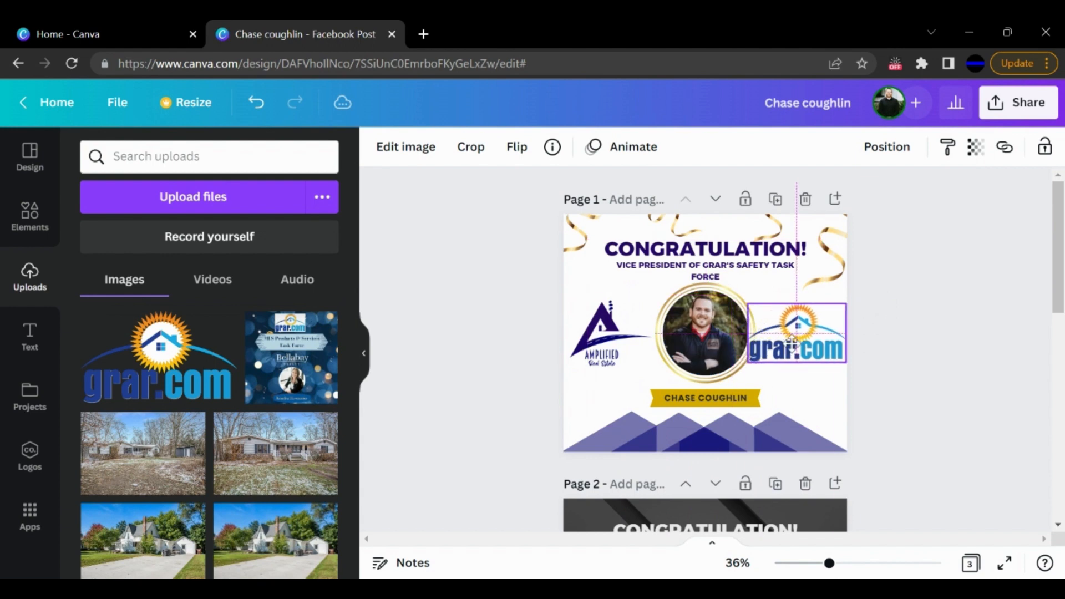
drag(846, 303, 804, 335)
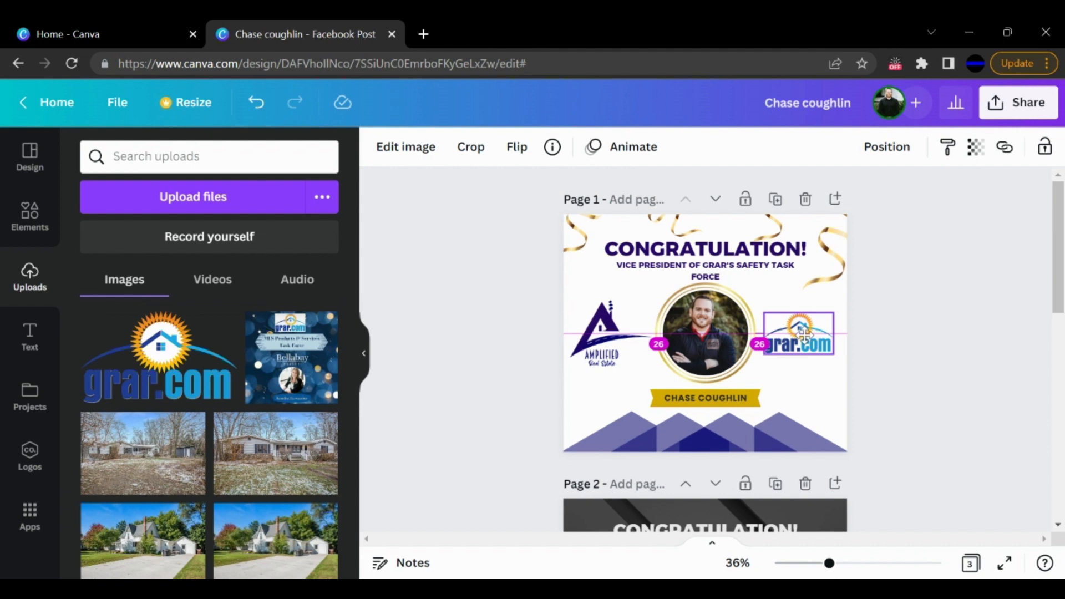
drag(811, 344, 810, 343)
click(918, 341)
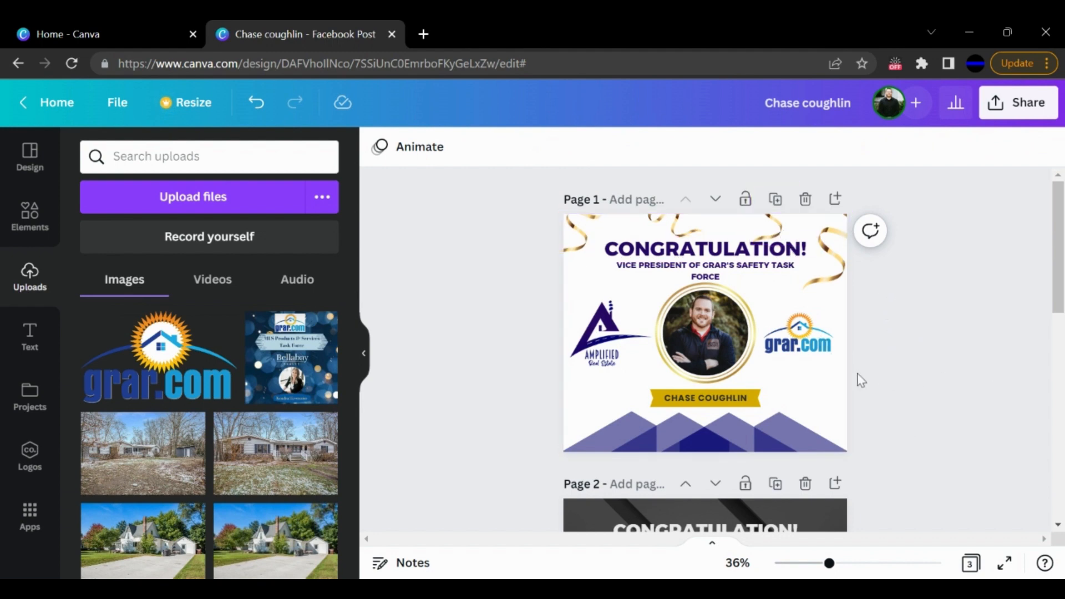
- Try light blue, navy, dark purple and pale lavender from the logo colors on the left half of page 1's name banner
click(758, 399)
click(586, 409)
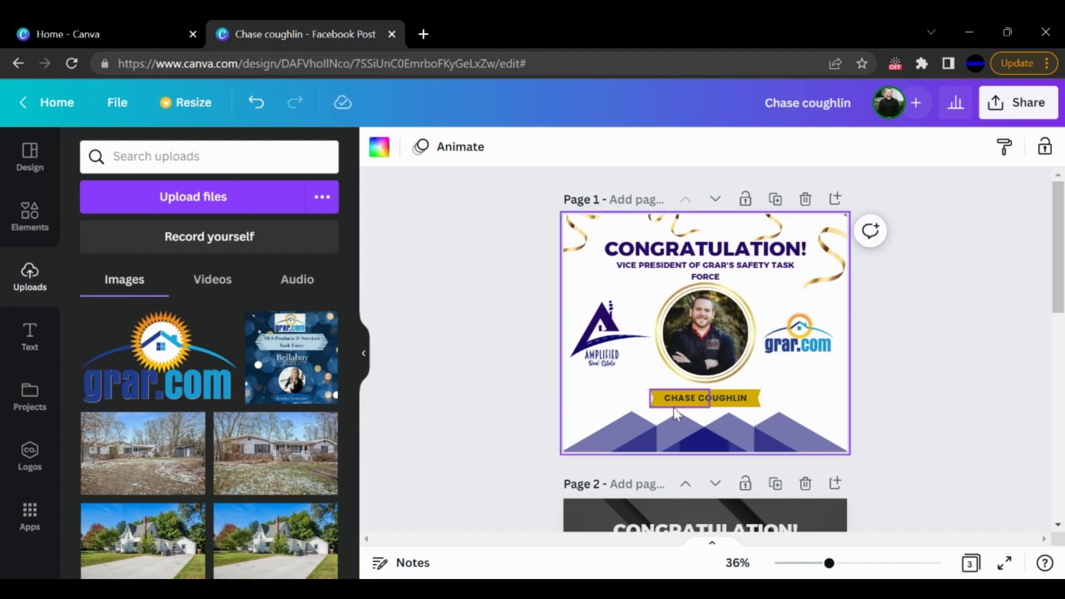
click(701, 405)
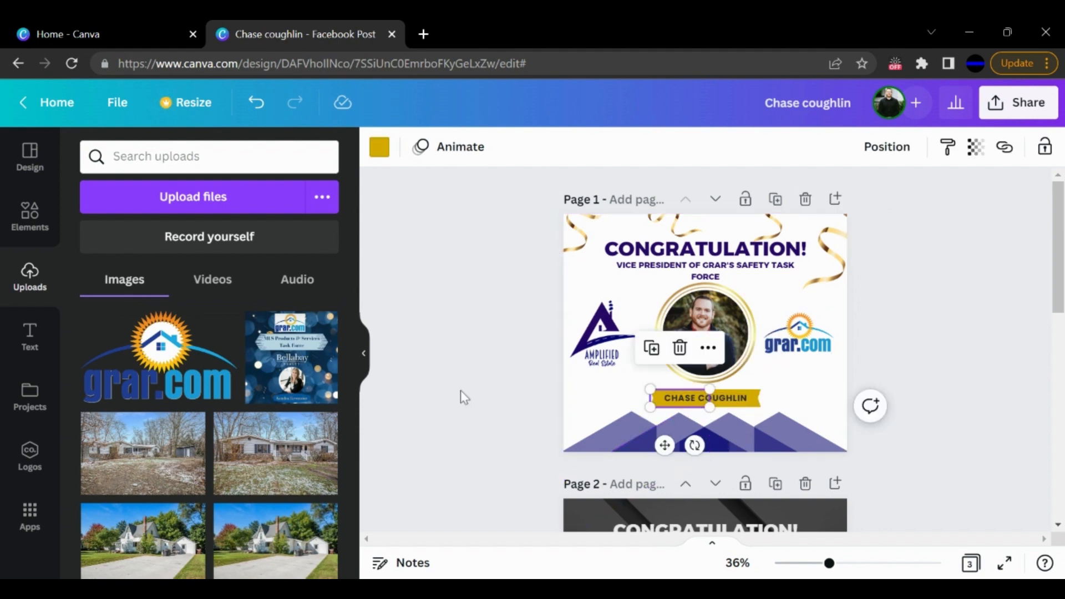
click(379, 146)
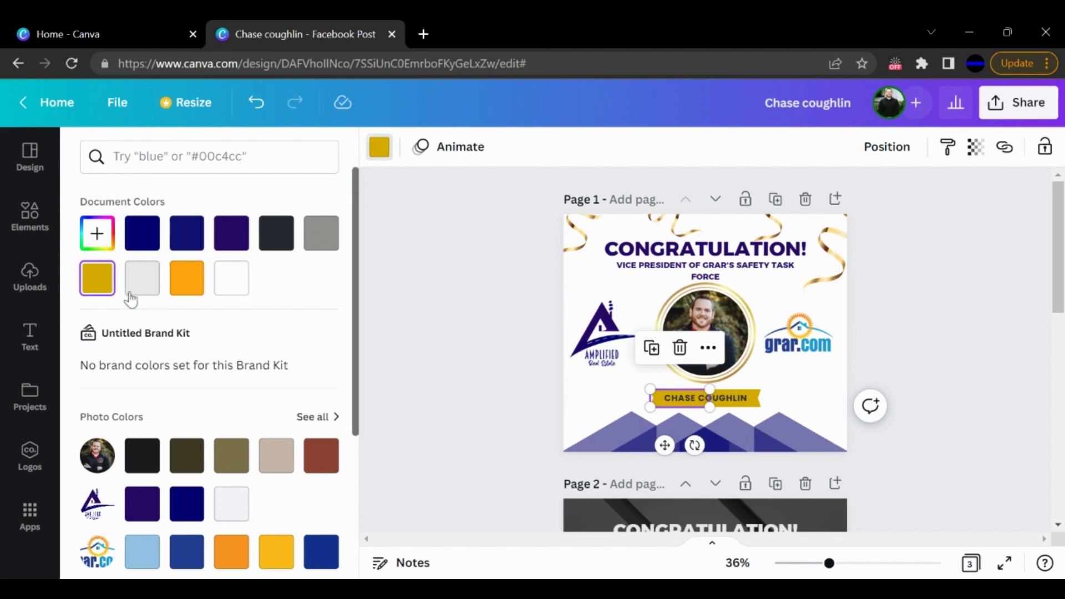
click(142, 551)
scroll(188, 454, down, 3)
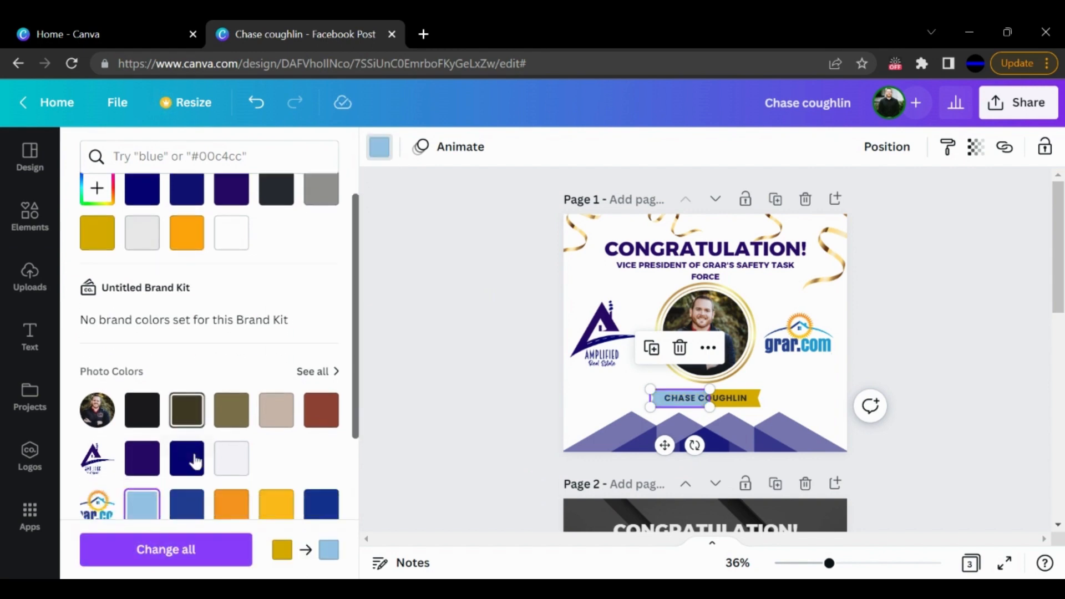
click(175, 425)
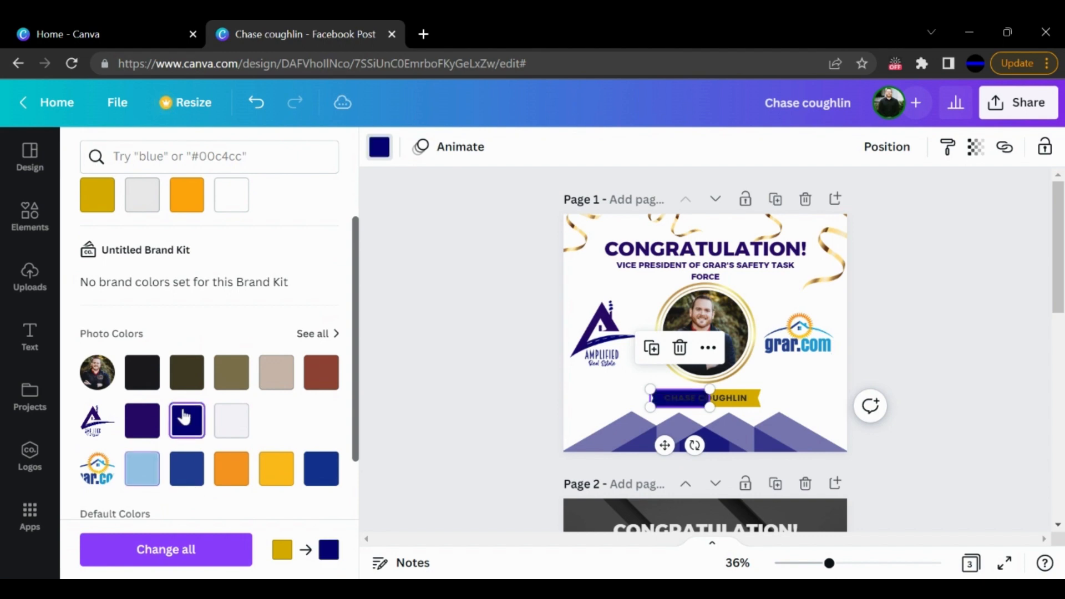
click(140, 421)
click(228, 431)
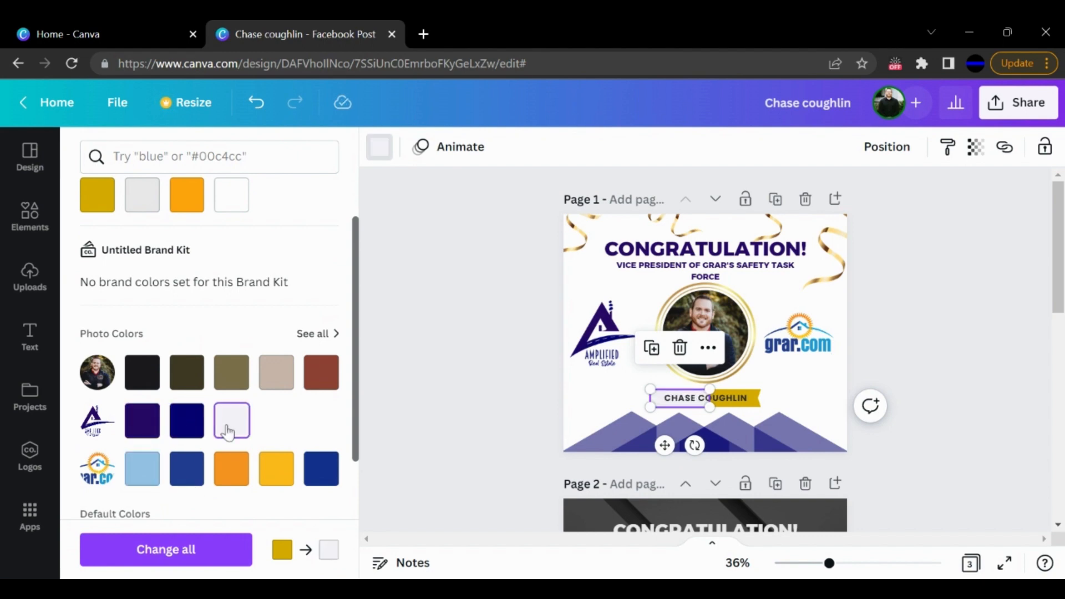
key(Escape)
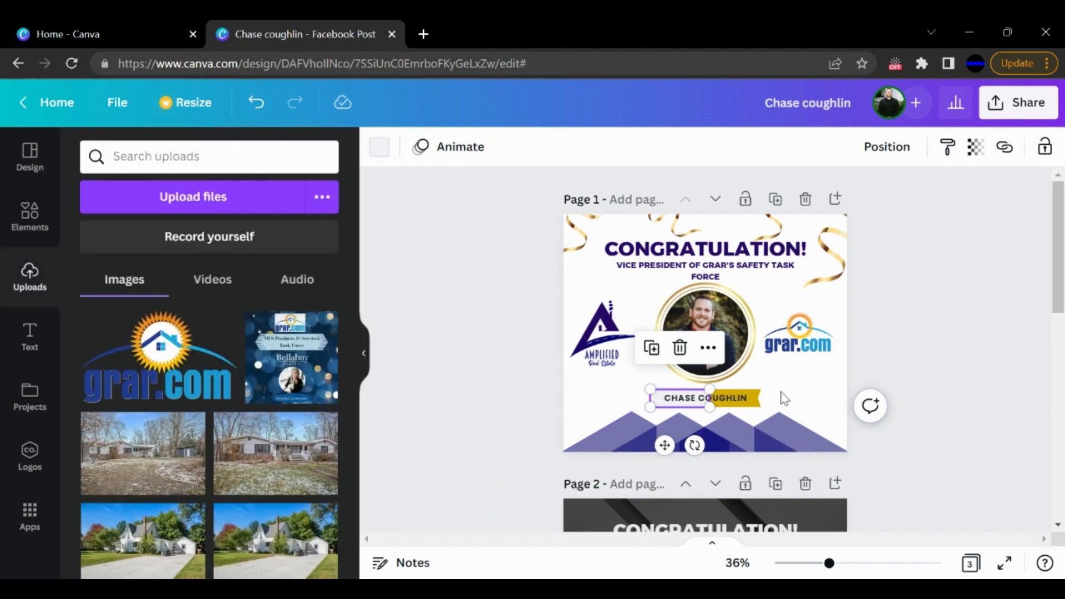
click(876, 375)
- Try the grar.com logo's yellow and orange on the banner's left half, and restore the document's gold color
click(657, 408)
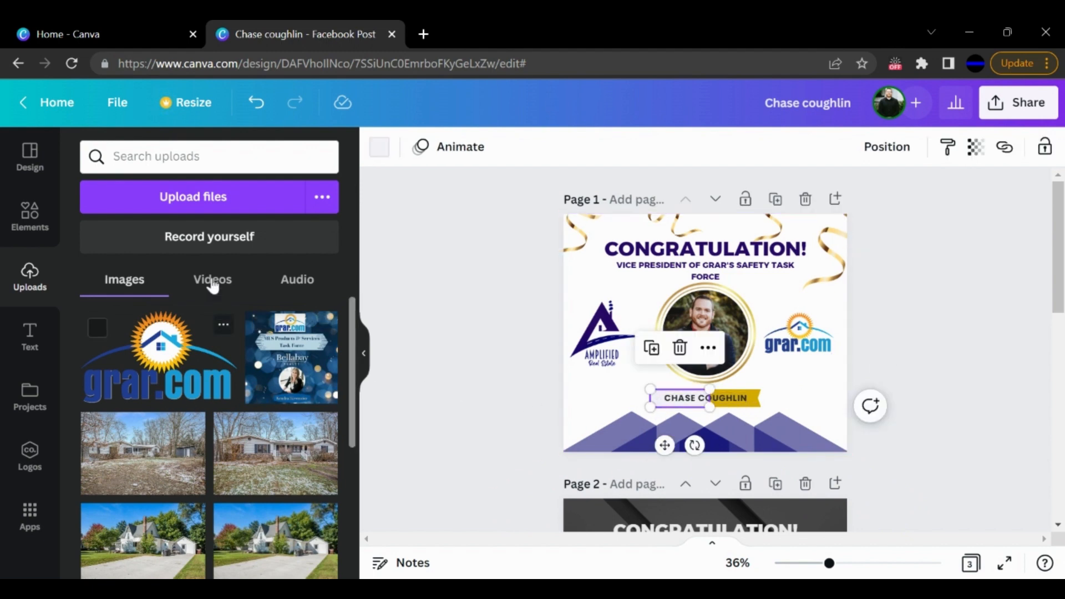
click(379, 147)
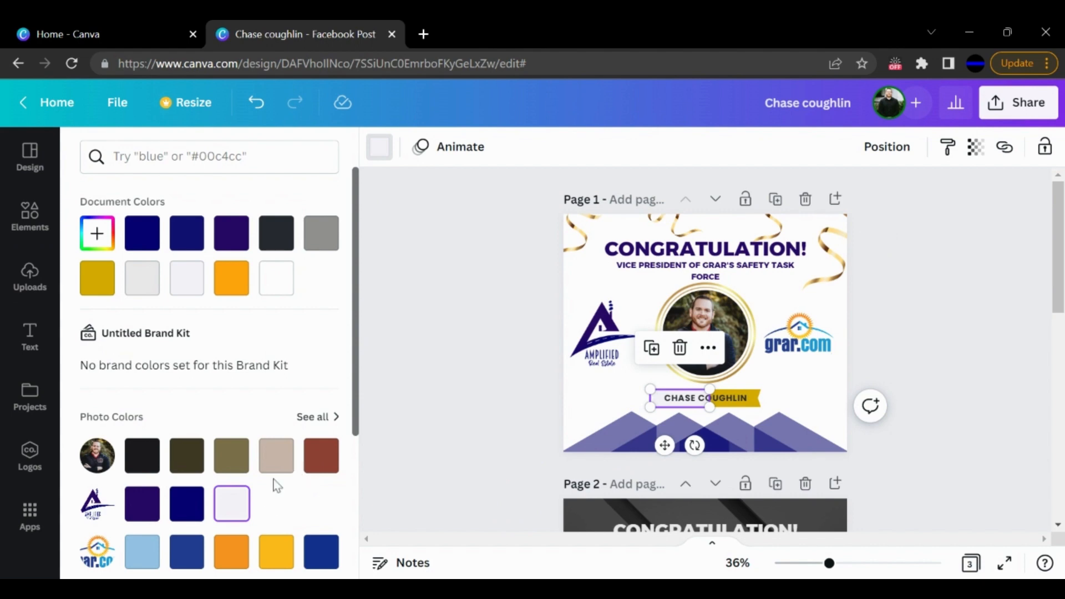
click(289, 557)
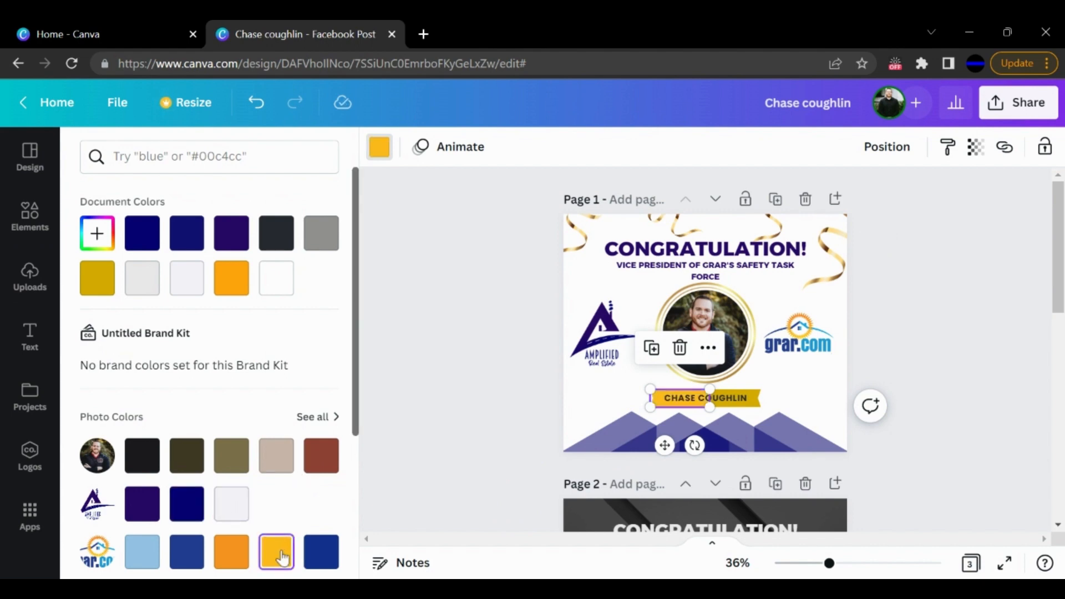
click(239, 554)
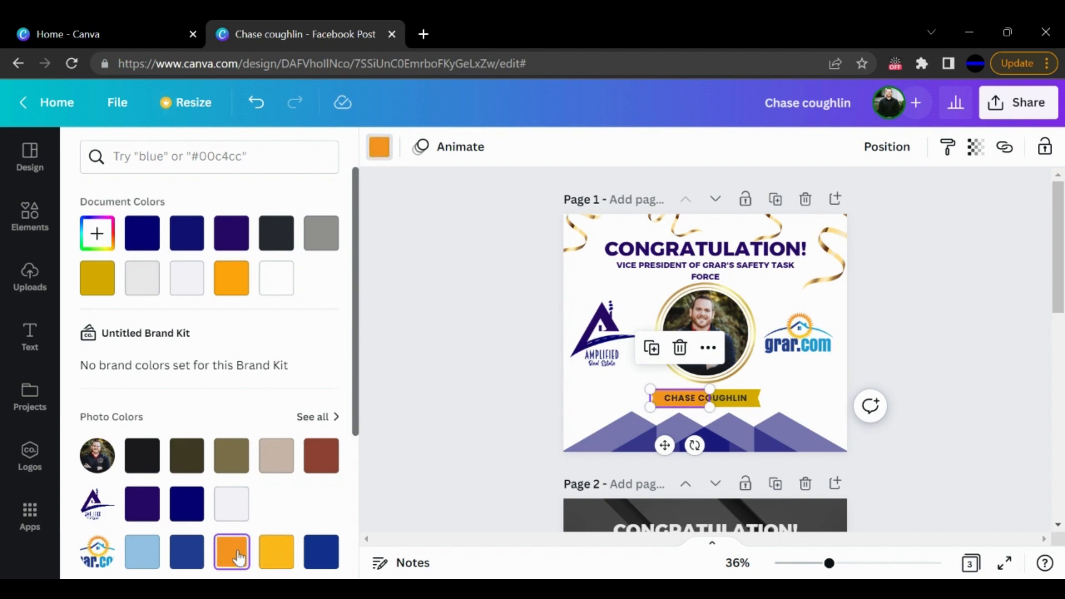
click(101, 277)
click(533, 406)
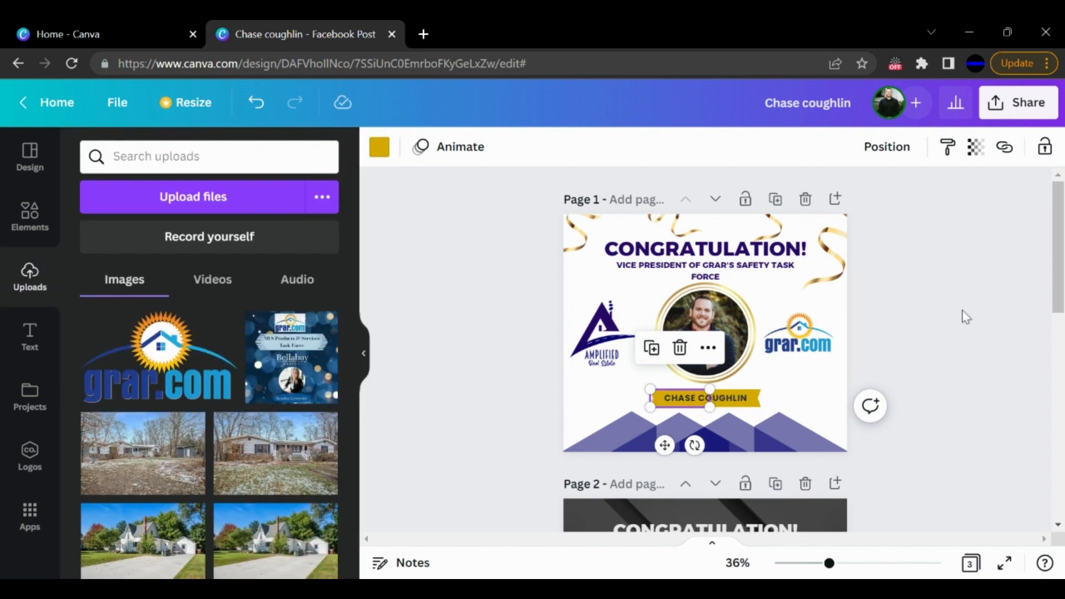
click(963, 312)
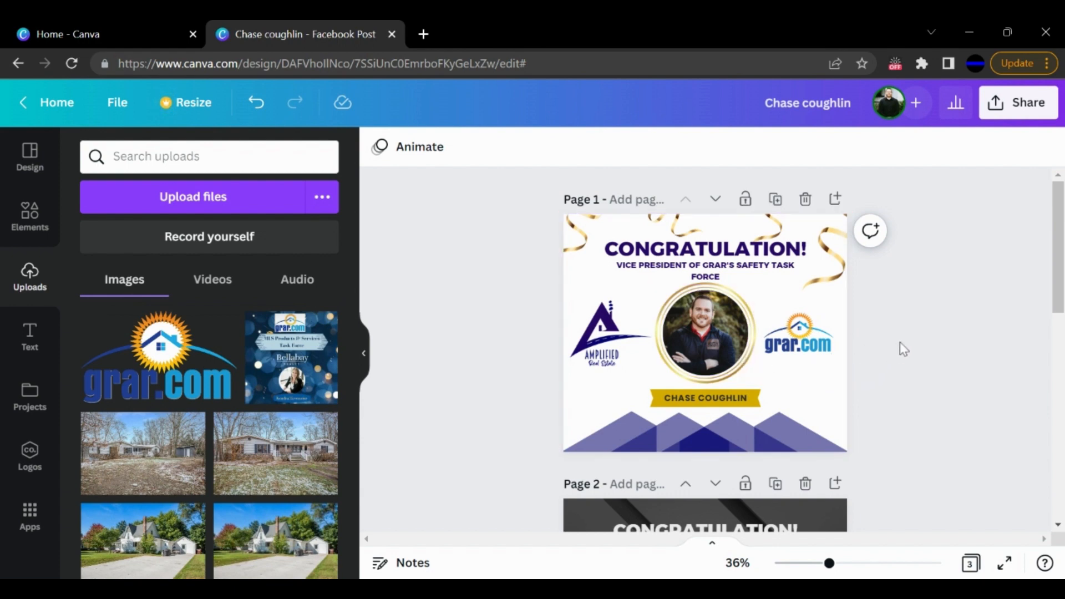
- Replace the portrait inside page 2's silver medal frame with the uploaded photo of the man in a dark jacket
scroll(877, 358, down, 6)
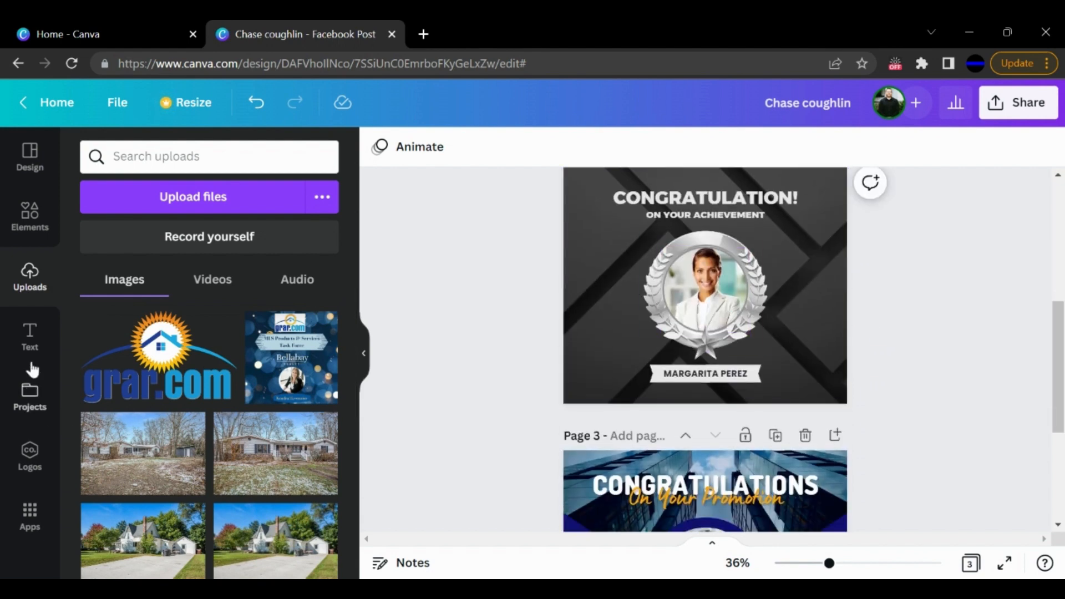
scroll(200, 423, down, 5)
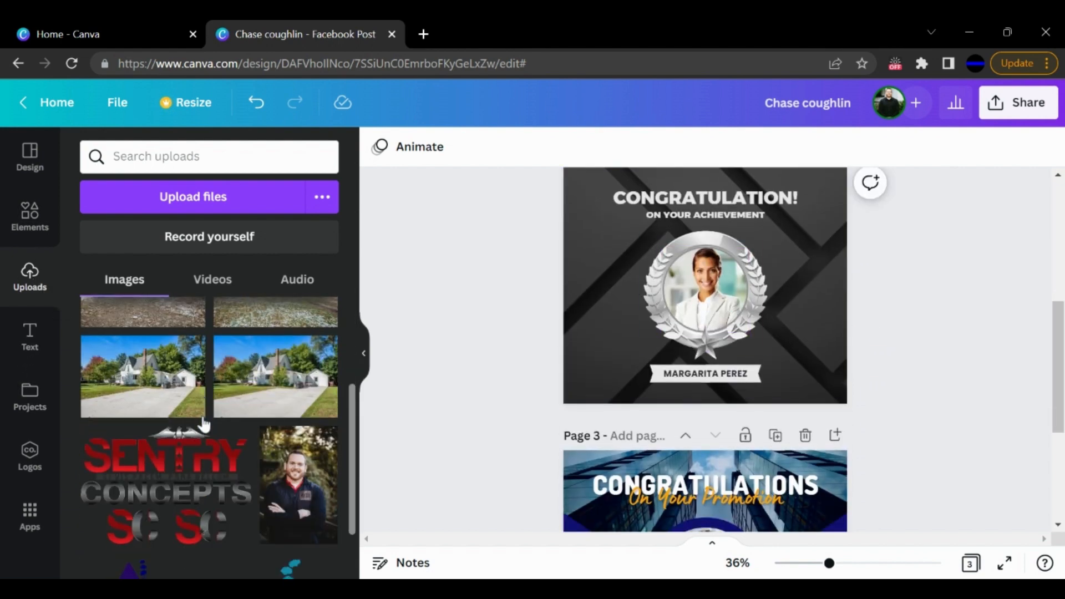
drag(294, 393, 698, 285)
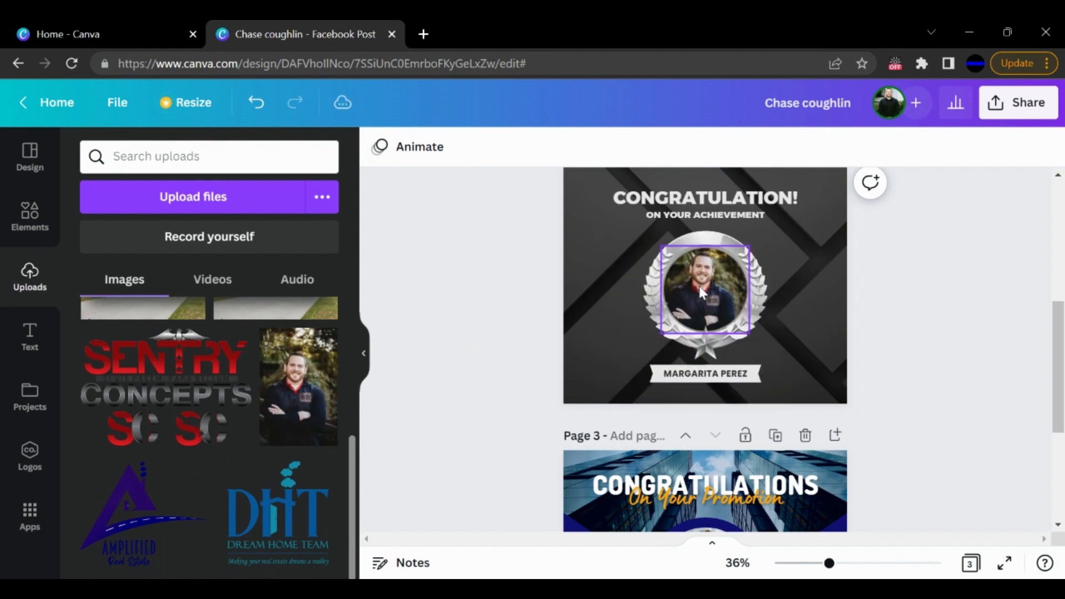
- Examine the document and photo colors available for page 2's dark background
click(620, 329)
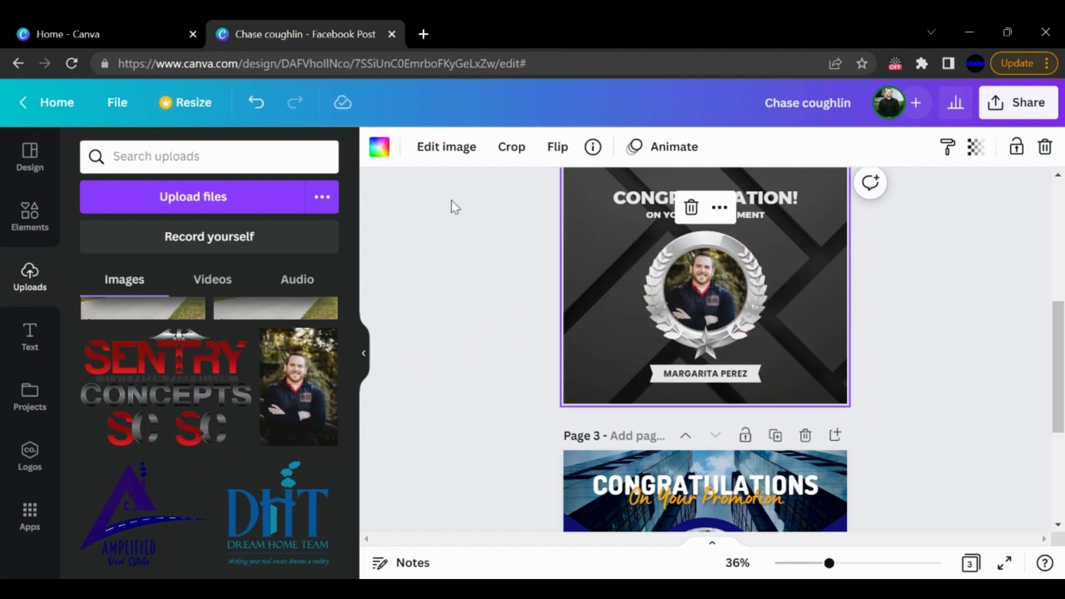
click(381, 155)
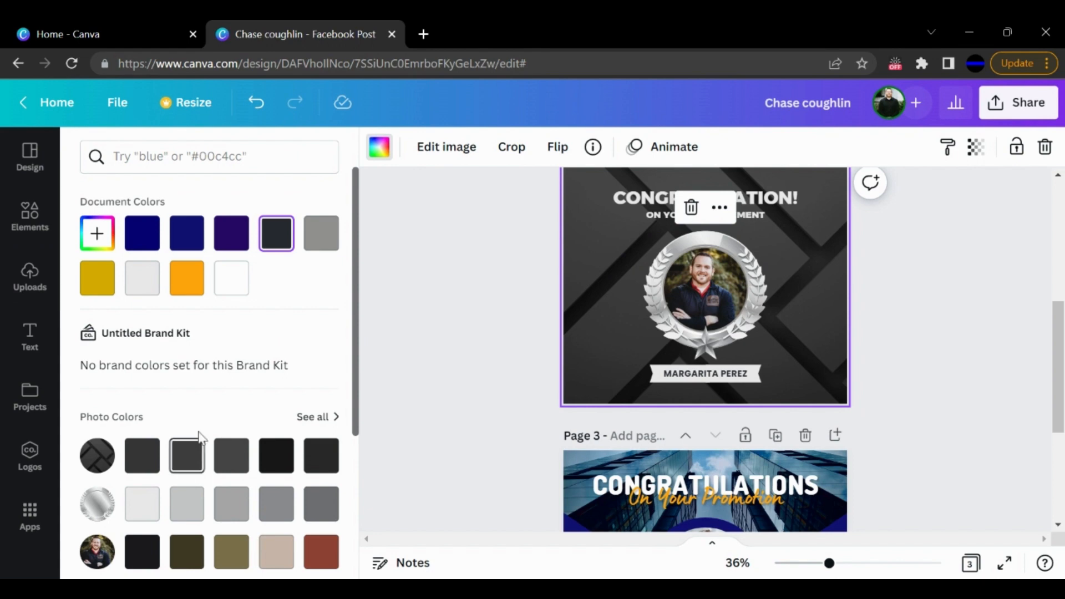
scroll(199, 433, down, 4)
scroll(233, 421, up, 4)
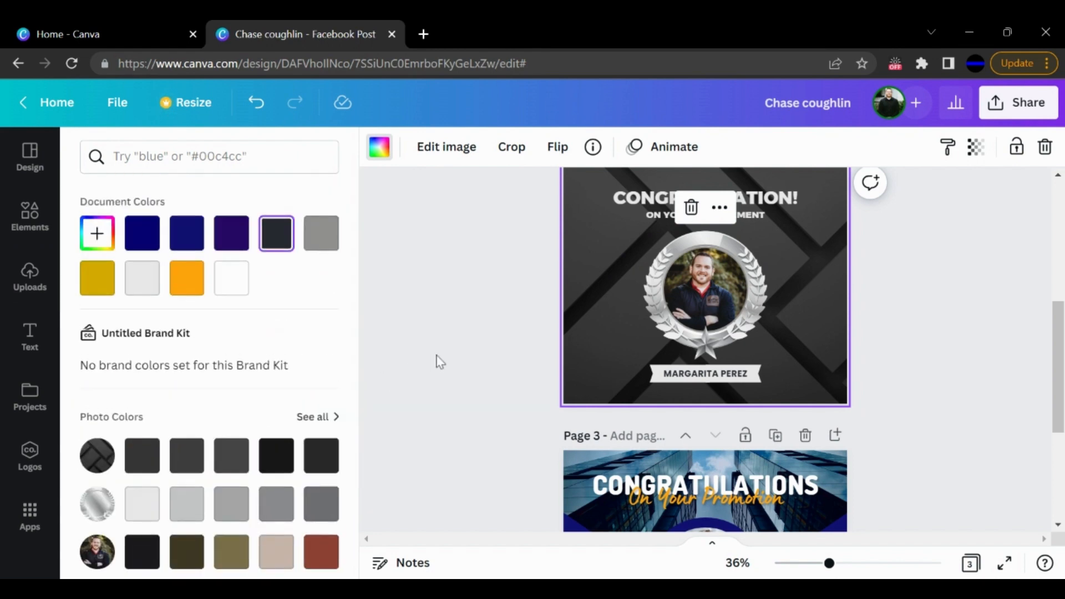
click(437, 358)
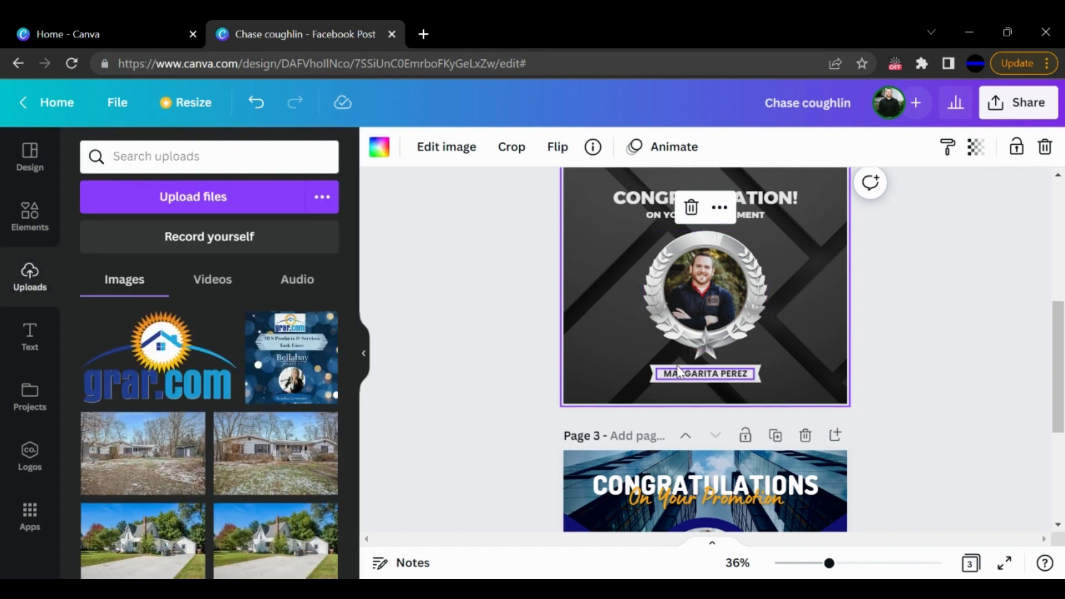
- Replace page 2's subtitle text with "VICE PRESIDENT OF GRAR'S SAFETY TASK FORCE"
click(754, 214)
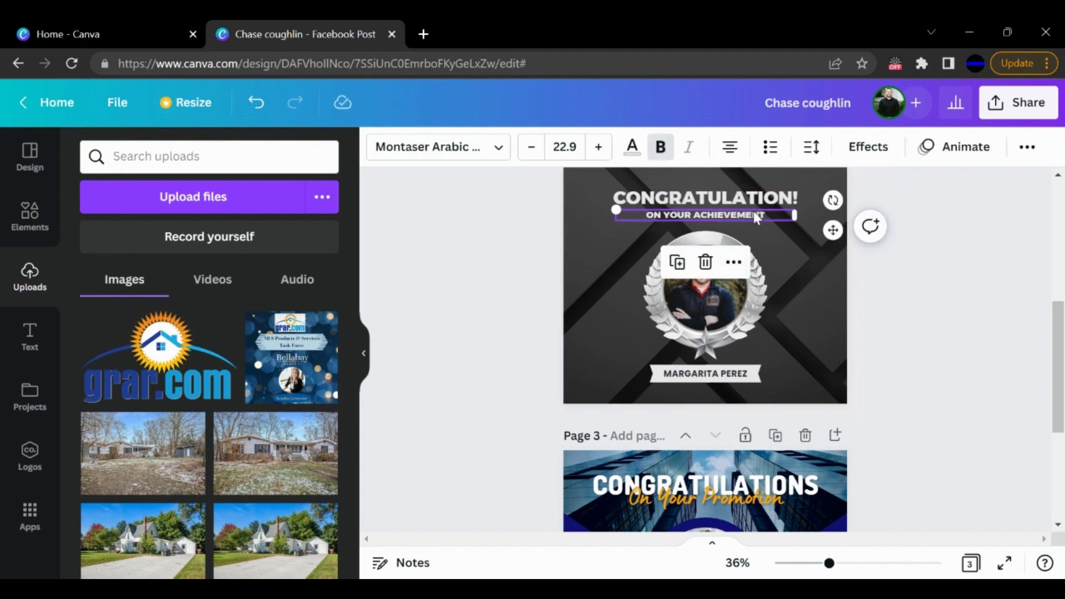
click(754, 214)
text(VICE)
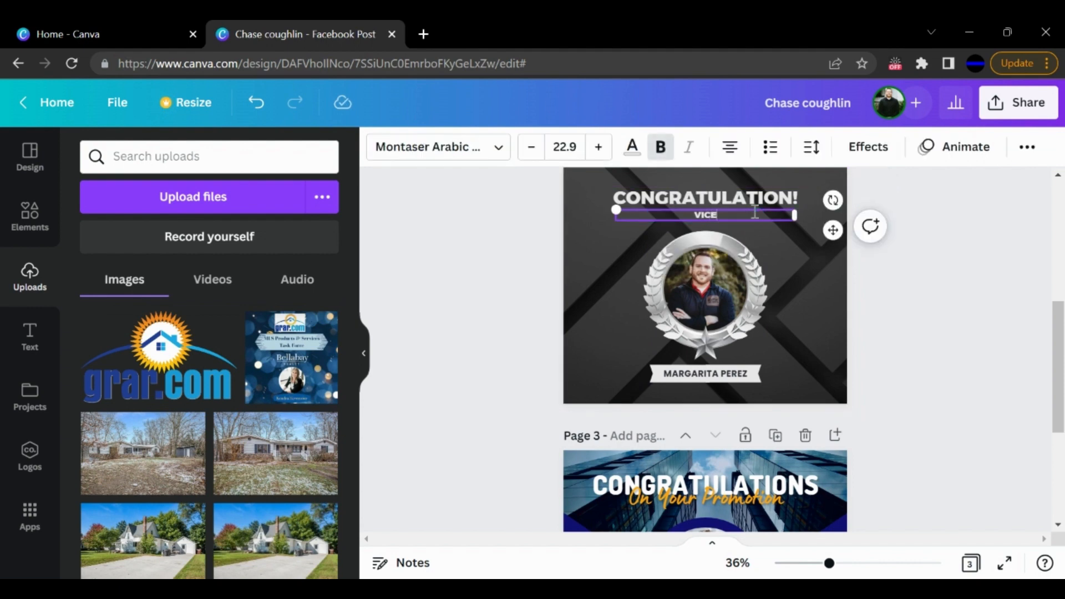
text( PRESIDENT OF GRAR'S SA)
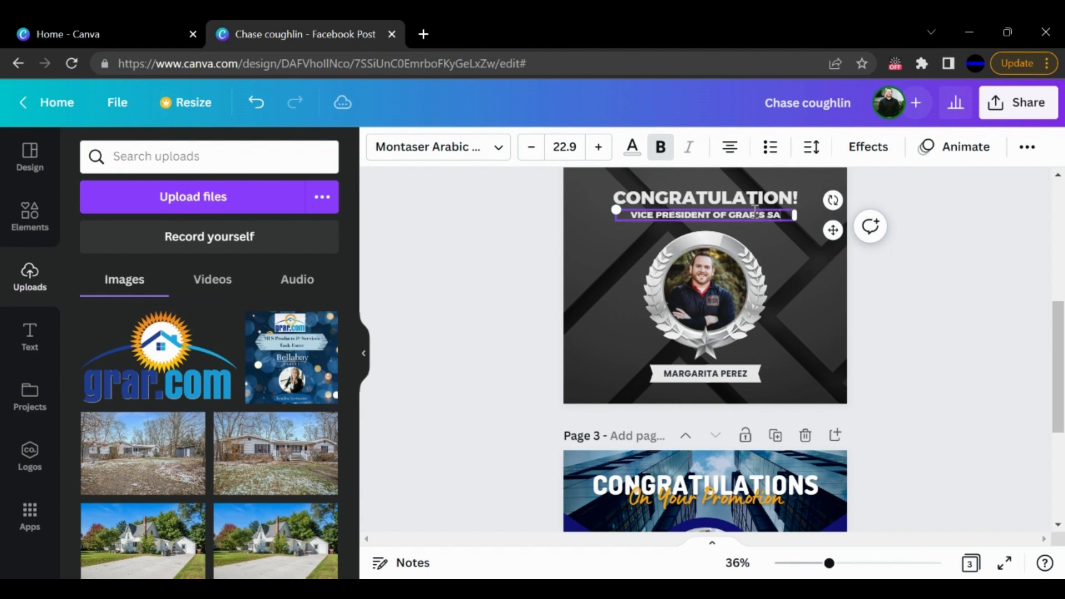
text(FETY TASK F)
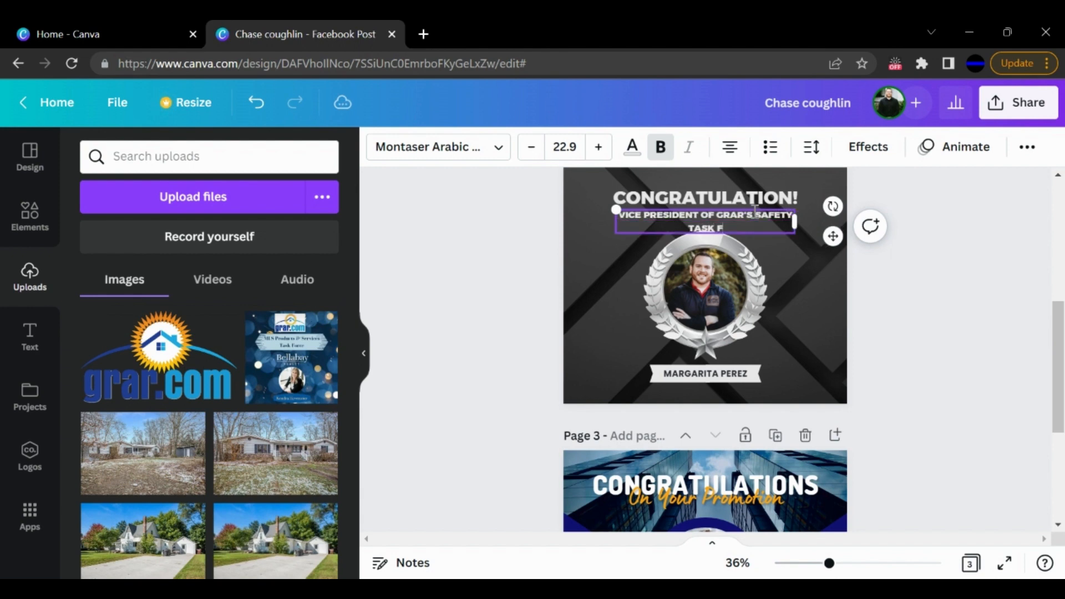
text(ORCE)
key(Escape)
- Reduce the font size of page 2's subtitle to 19.9
click(531, 148)
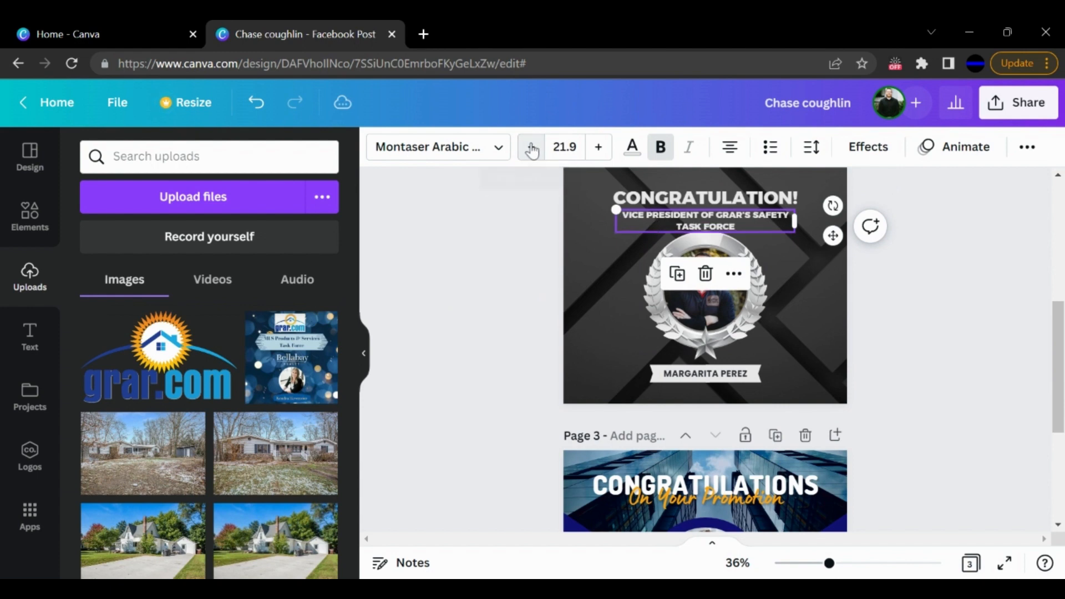
click(532, 148)
click(531, 147)
click(490, 273)
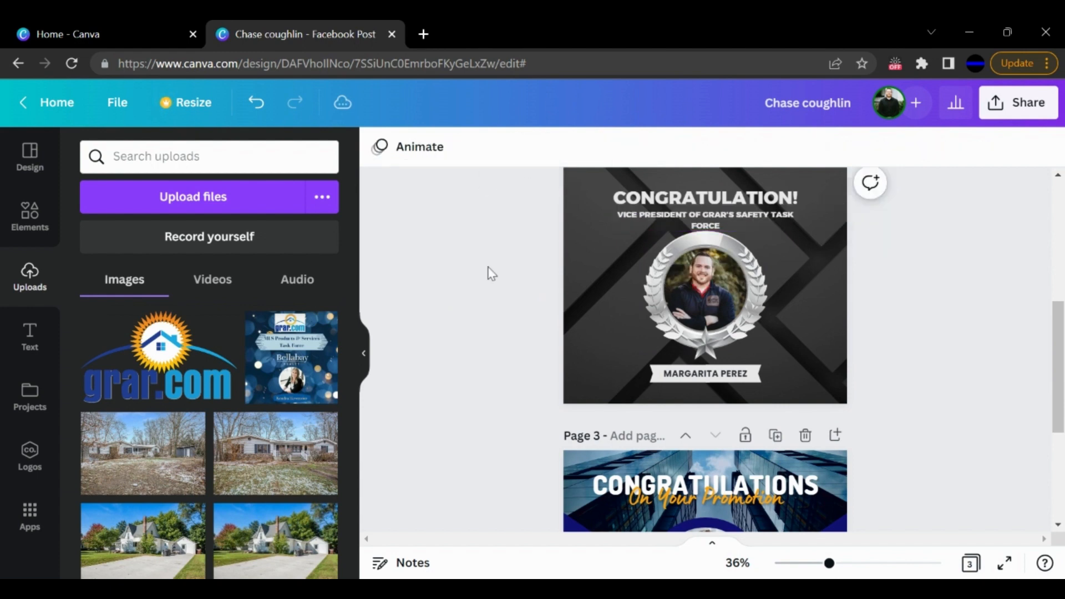
click(680, 218)
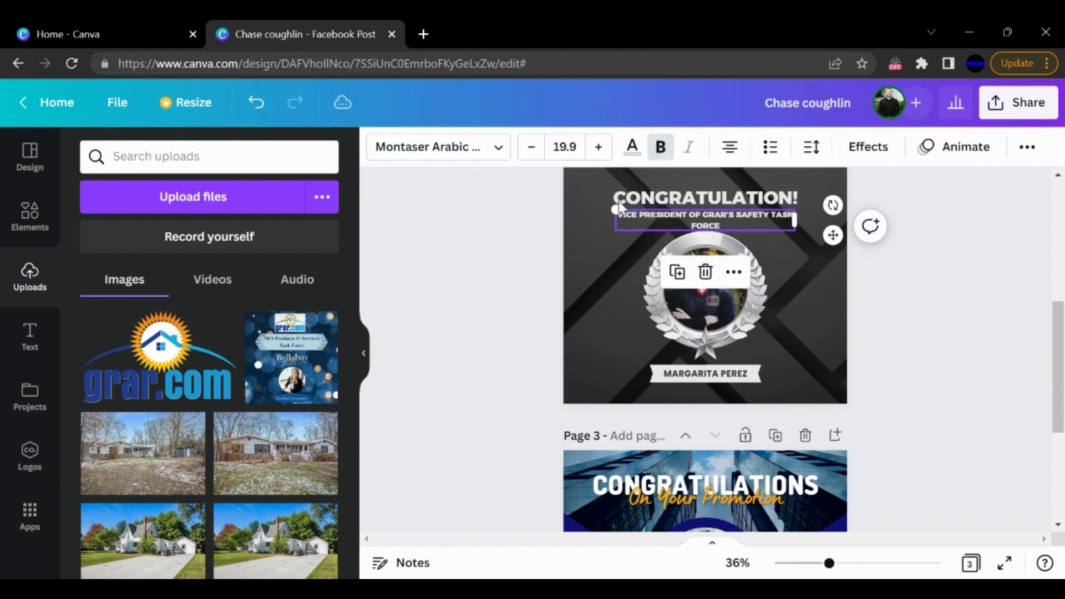
- Fine-tune the font size of page 2's subtitle so that "TASK FORCE" wraps onto the second line
click(529, 148)
click(530, 149)
click(530, 148)
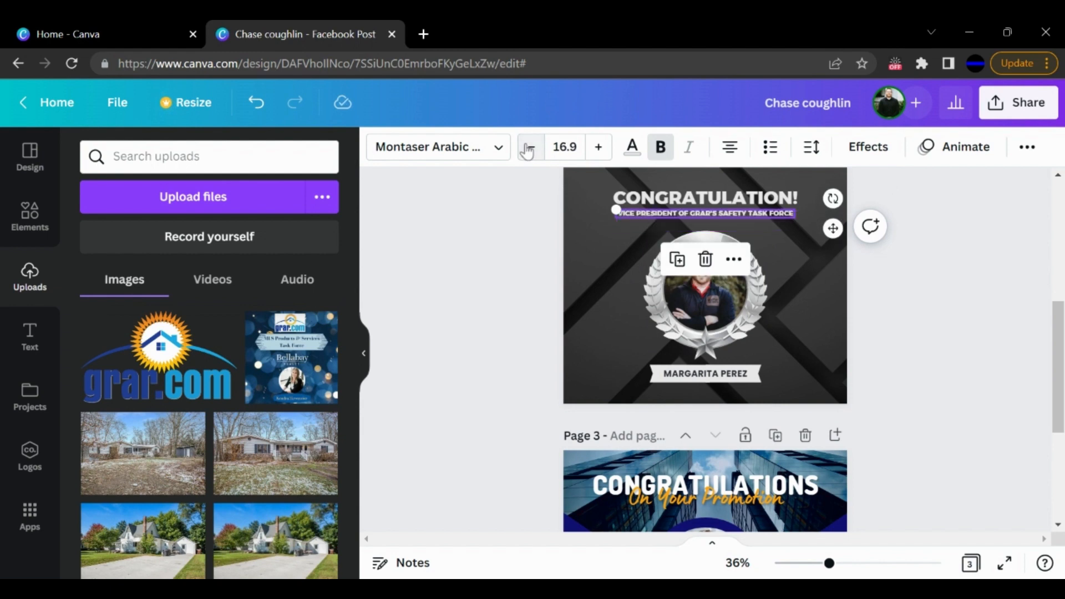
click(599, 148)
click(600, 149)
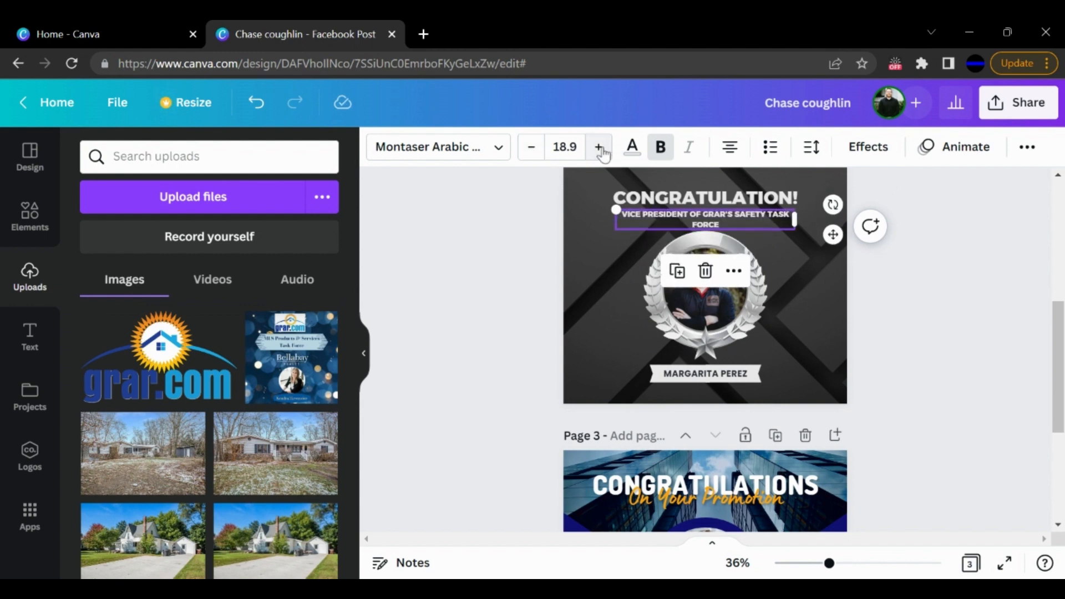
click(599, 147)
click(599, 147)
click(872, 329)
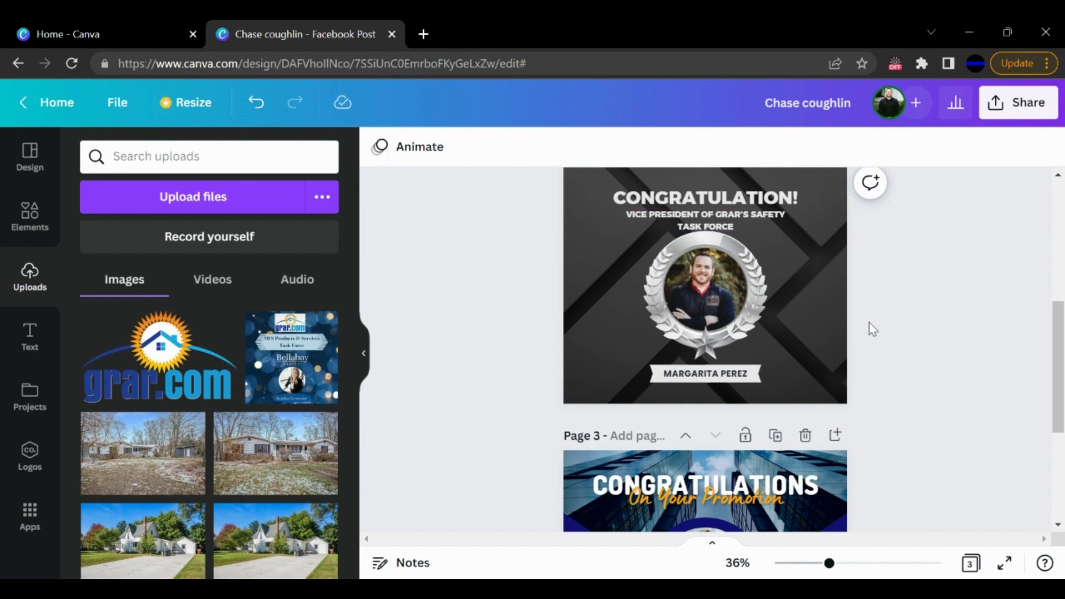
- Nudge the silver wreath frame around page 2's portrait slightly down, away from the subtitle
click(757, 264)
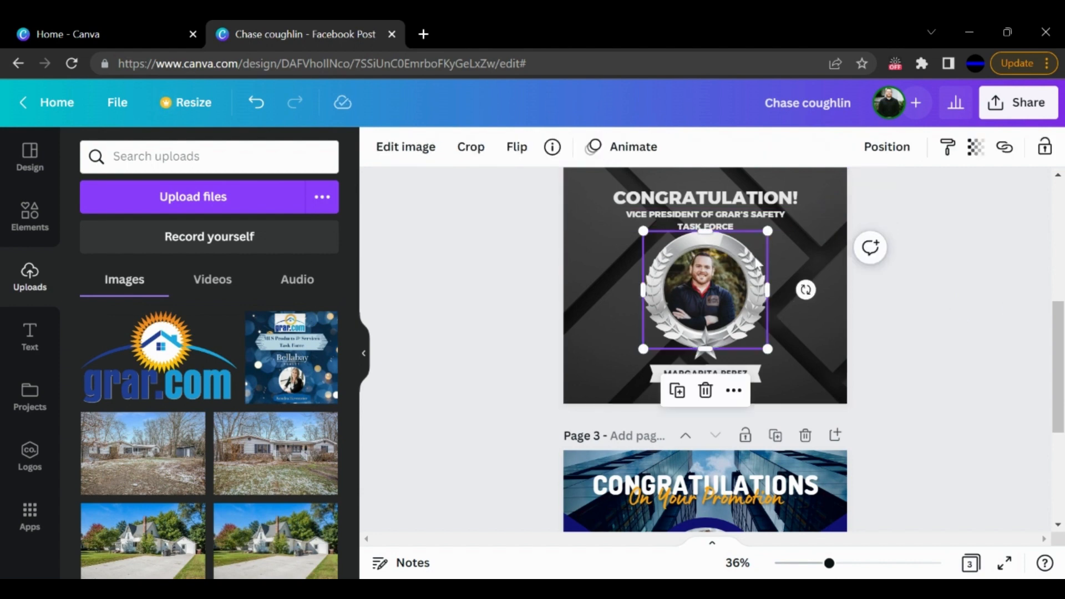
key(Down)
key(Down)
key(Down)
key(Down)
key(Down)
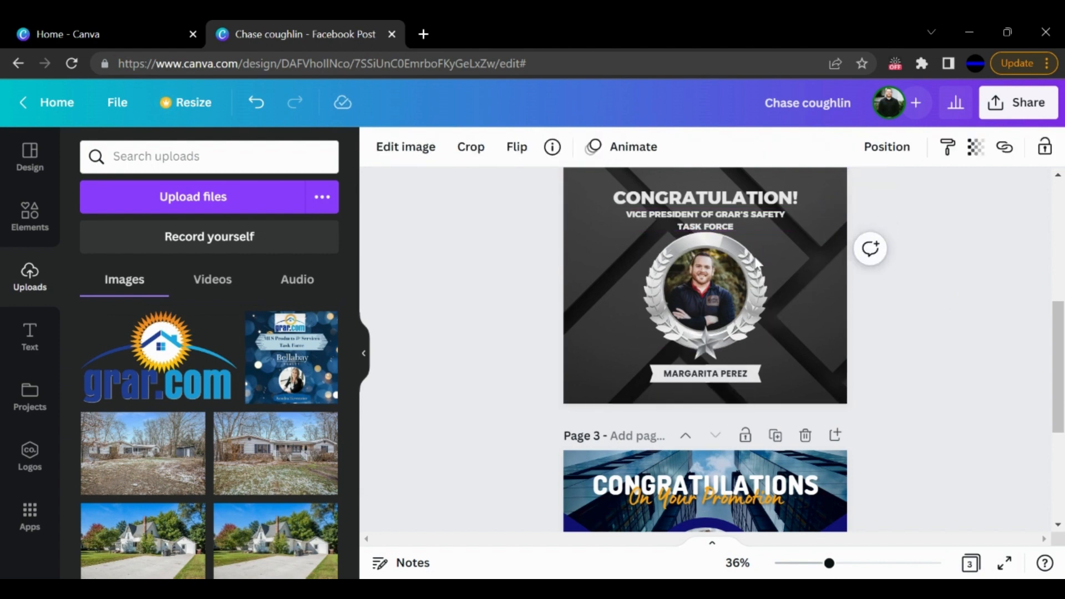
key(Down)
key(Down)
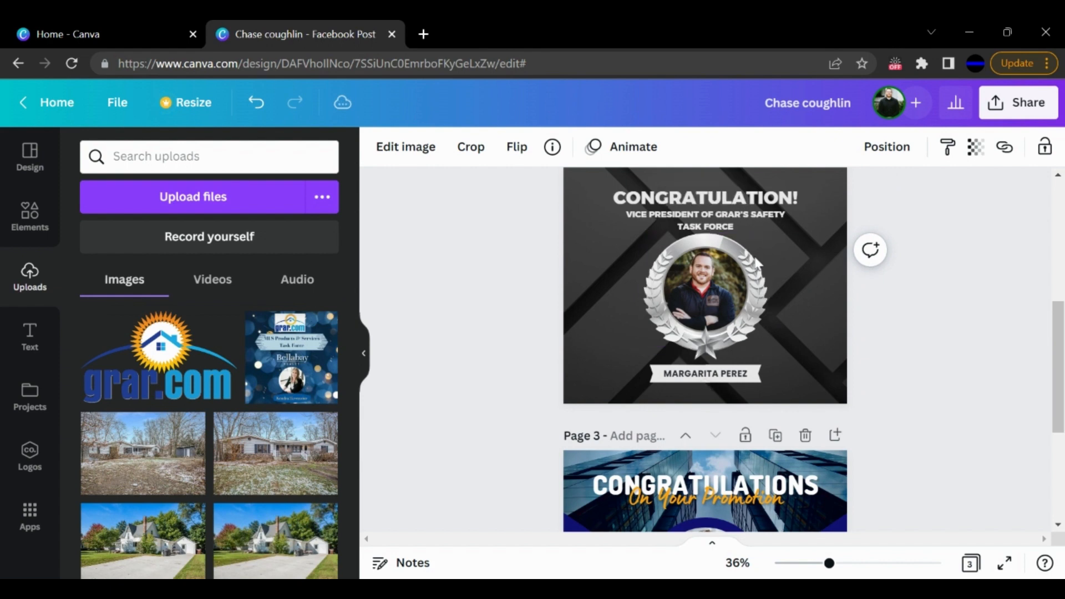
click(1035, 256)
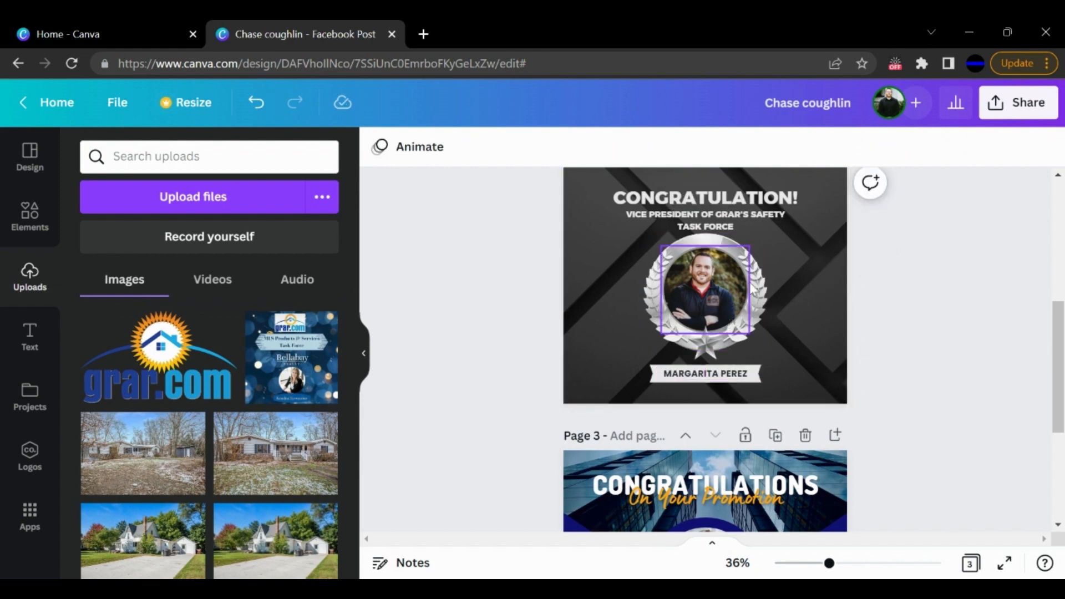
click(760, 258)
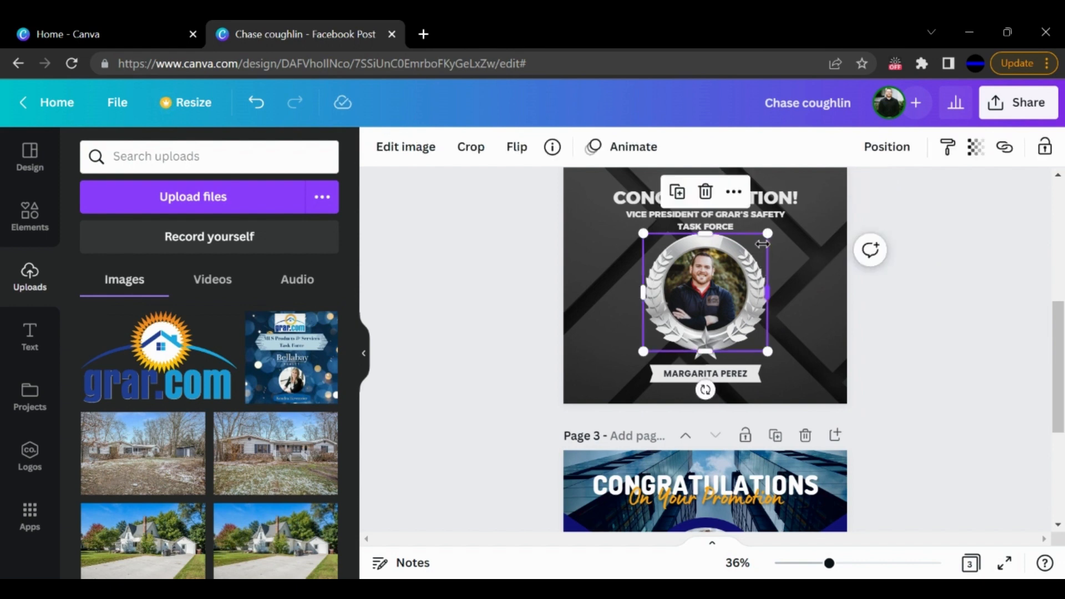
click(999, 274)
- Replace the placeholder name on page 2's banner with the honoree's full name in capitals
click(729, 376)
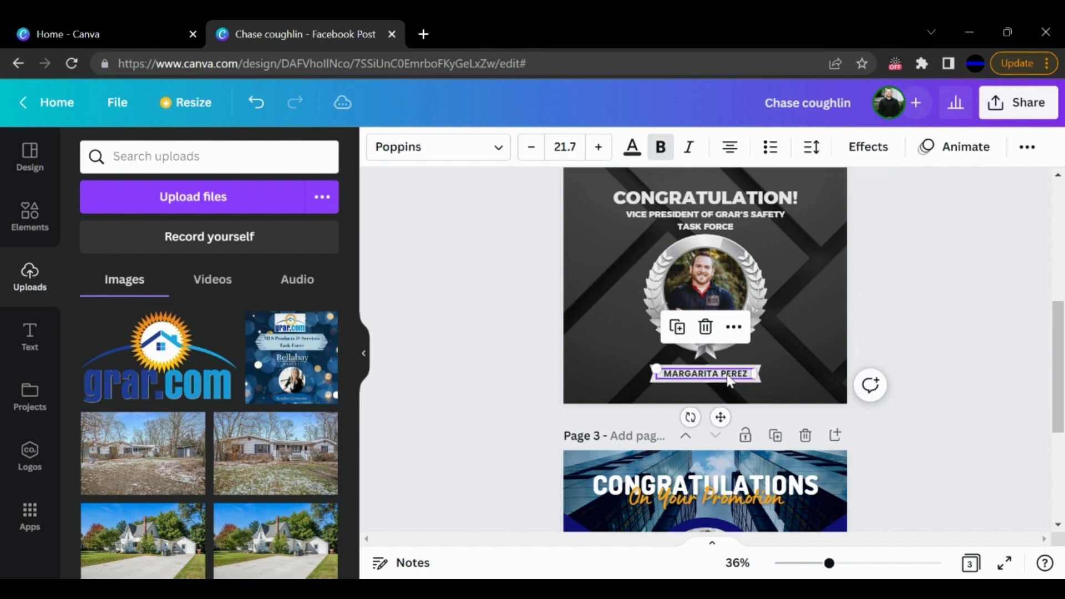
click(728, 375)
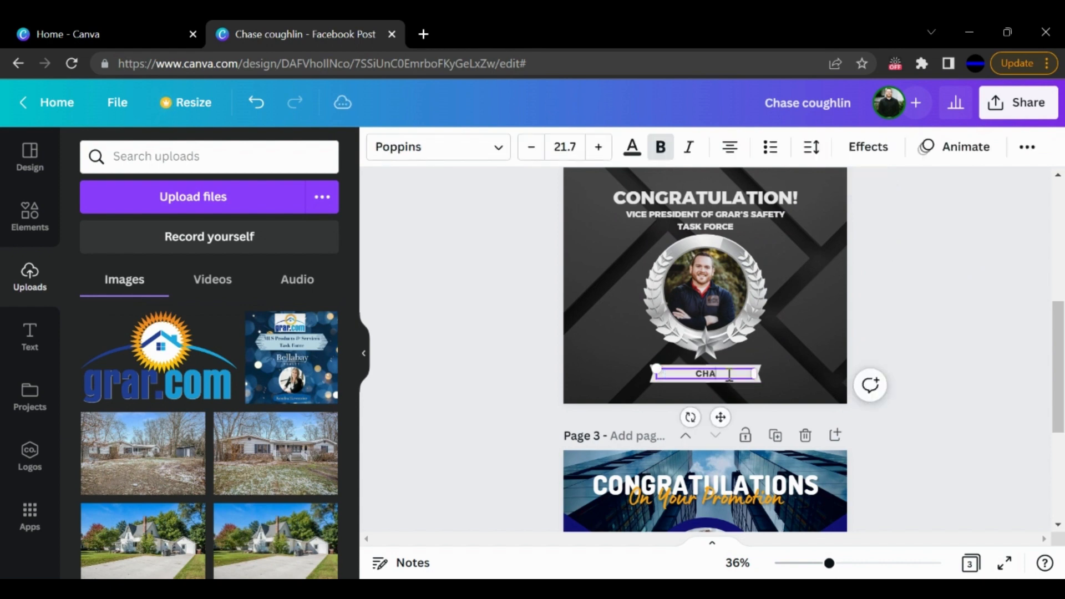
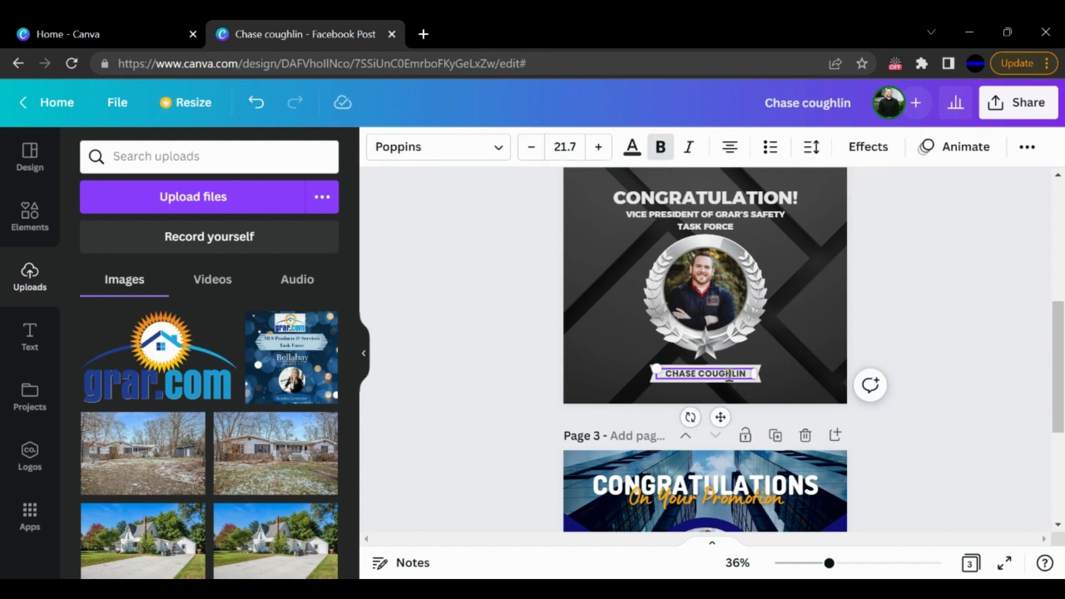
click(968, 339)
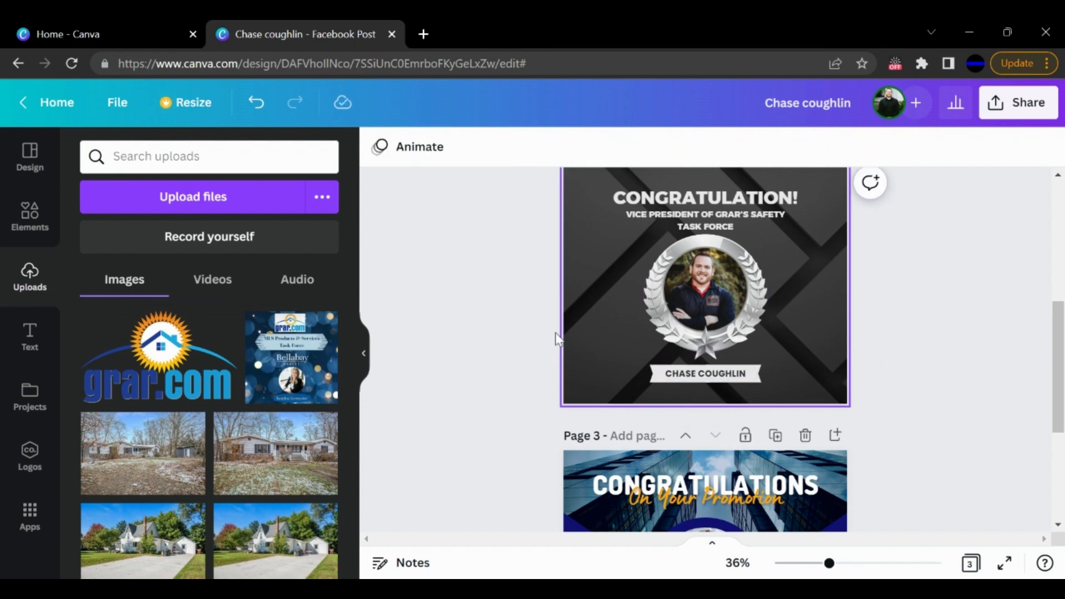
- Add the uploaded Amplified Real Estate logo to page 2, to the lower left of the medal
scroll(183, 432, down, 3)
scroll(183, 433, down, 3)
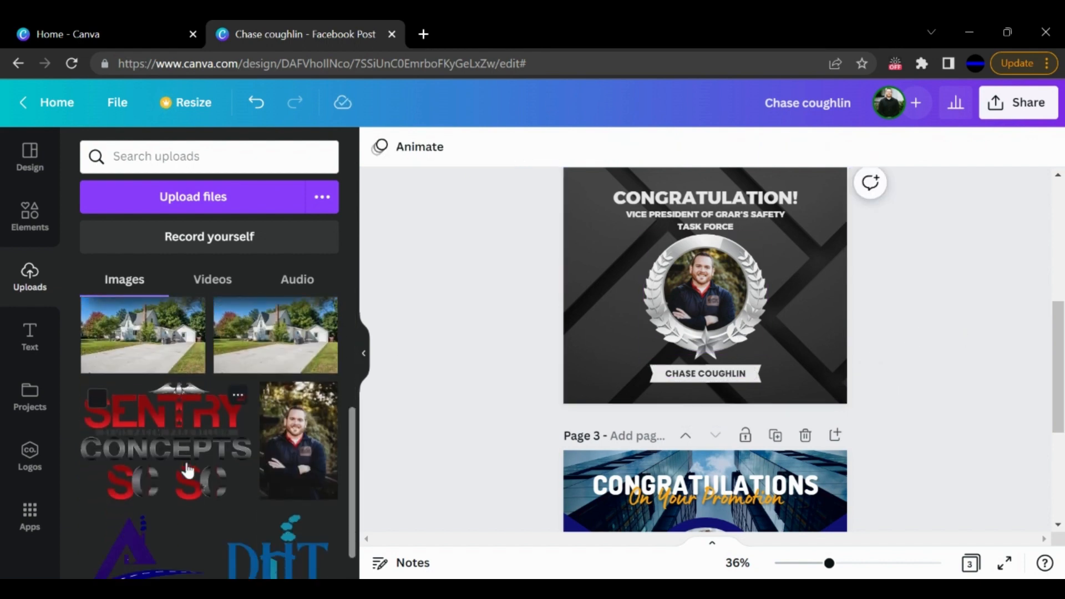
drag(159, 485, 621, 371)
- Try the navy, dark blue and dark purple document colors as page 2's background
click(807, 324)
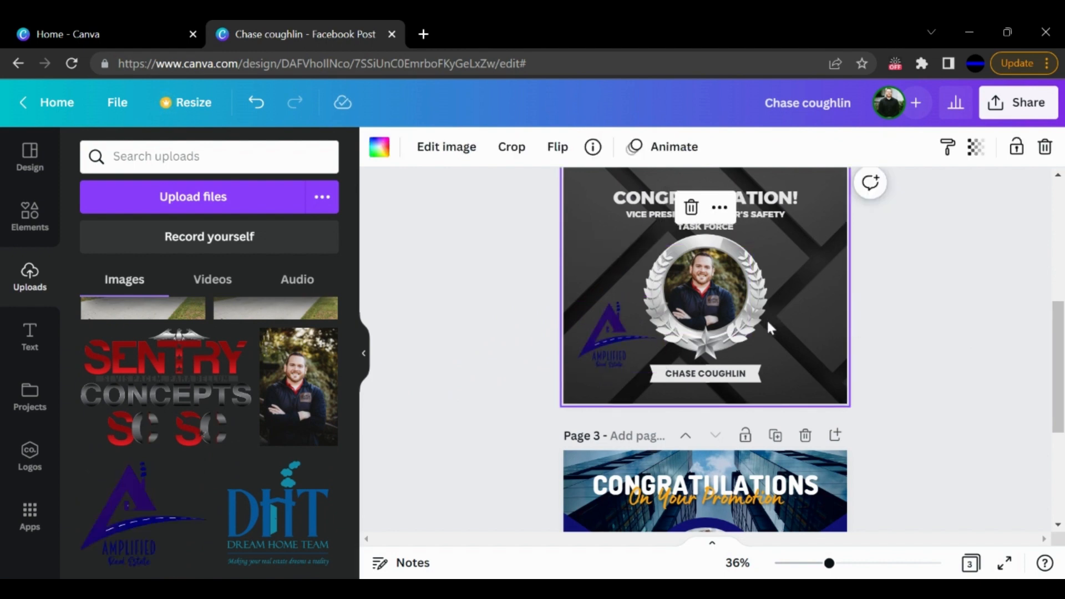
click(379, 147)
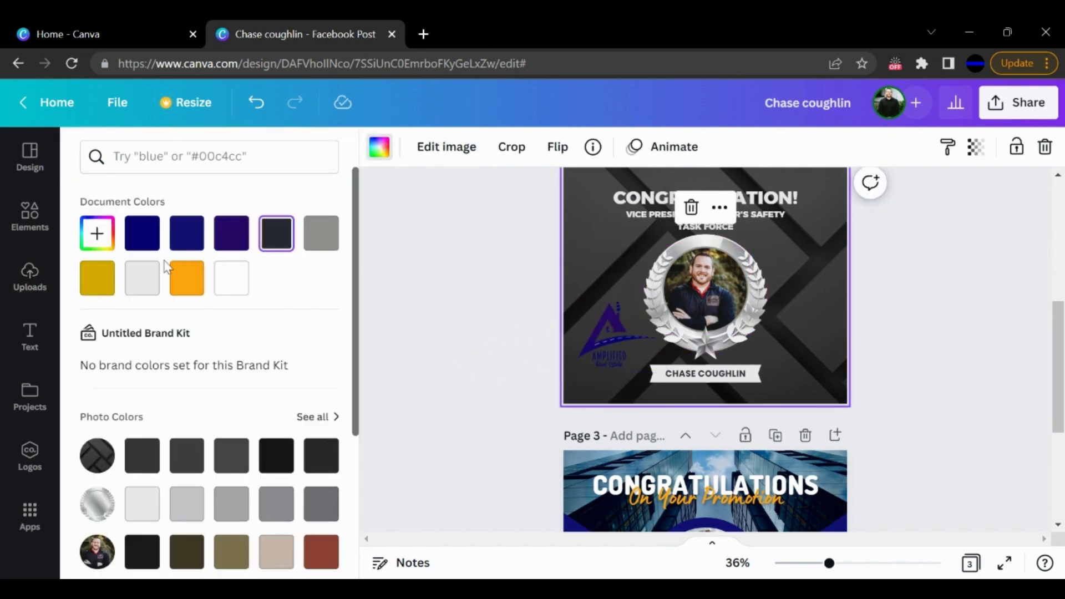
scroll(169, 435, down, 3)
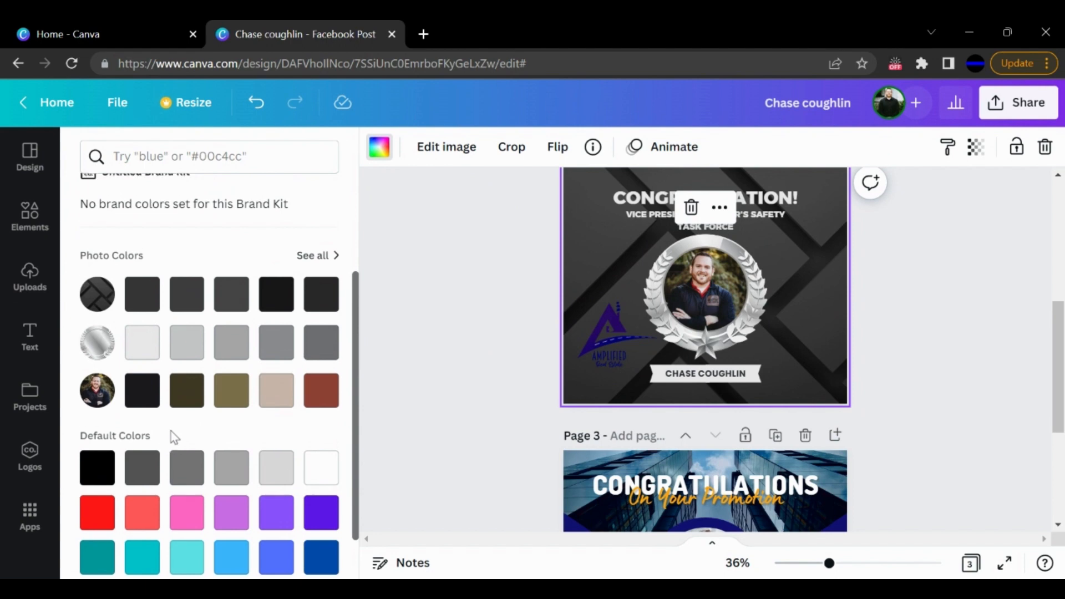
scroll(171, 430, up, 3)
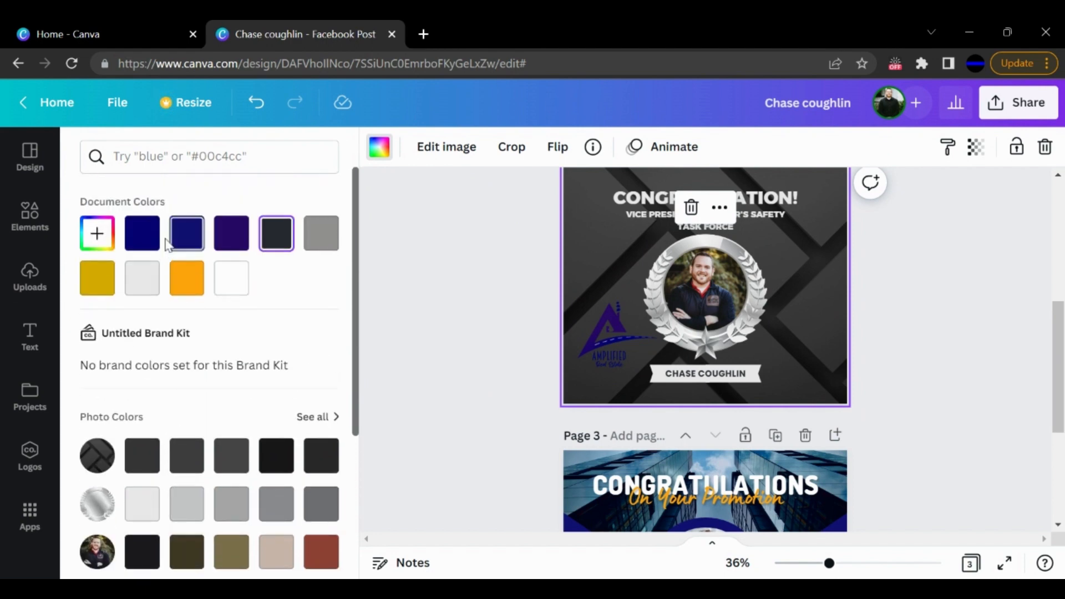
click(148, 243)
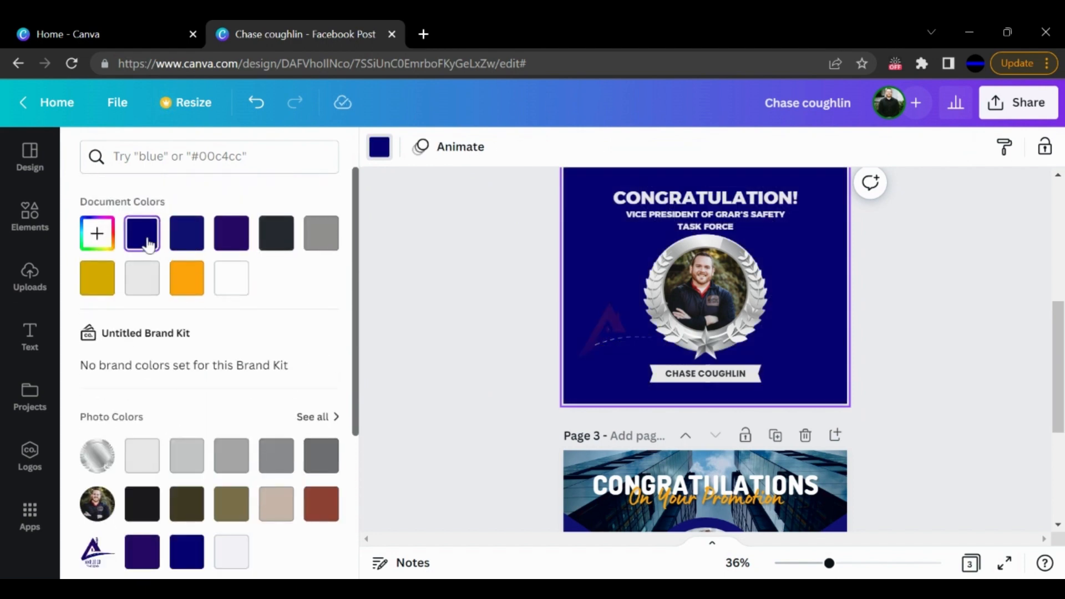
click(185, 239)
click(244, 246)
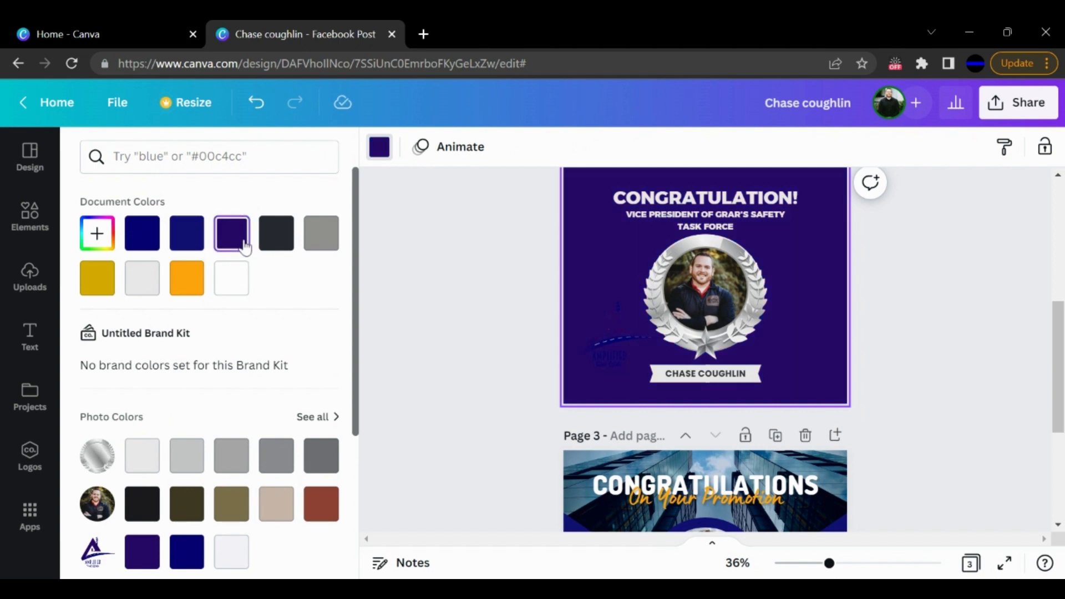
scroll(188, 430, down, 3)
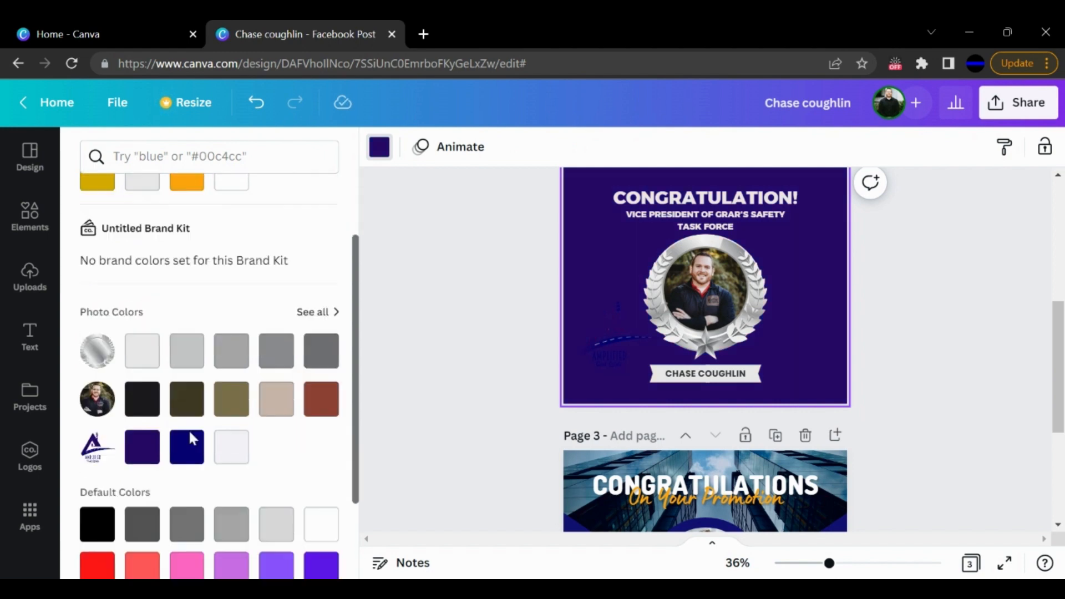
scroll(190, 436, up, 3)
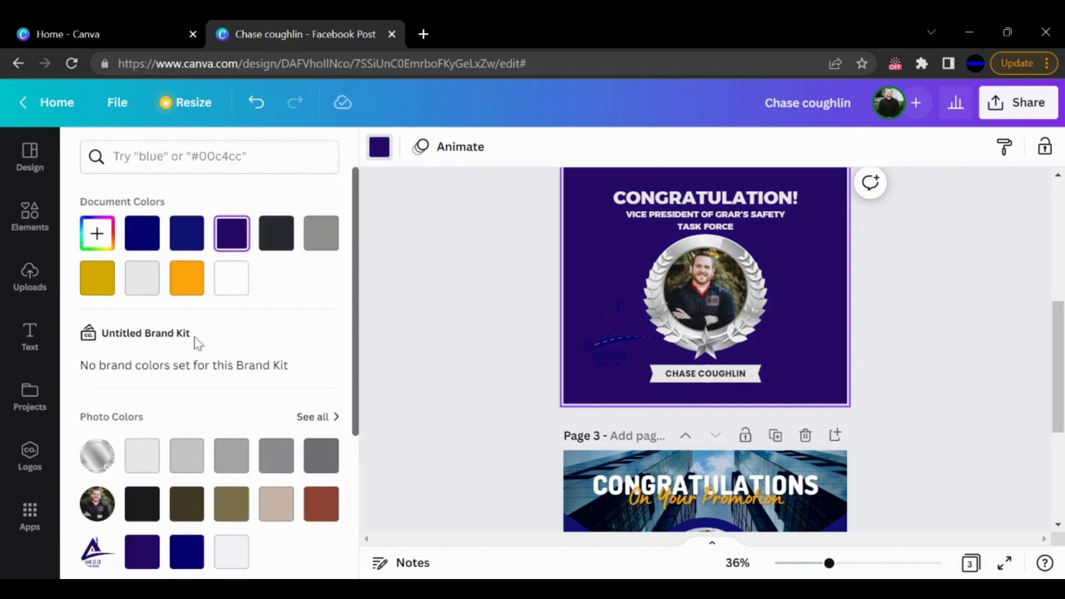
- Undo the three solid background color changes on page 2
click(259, 103)
click(258, 103)
click(258, 103)
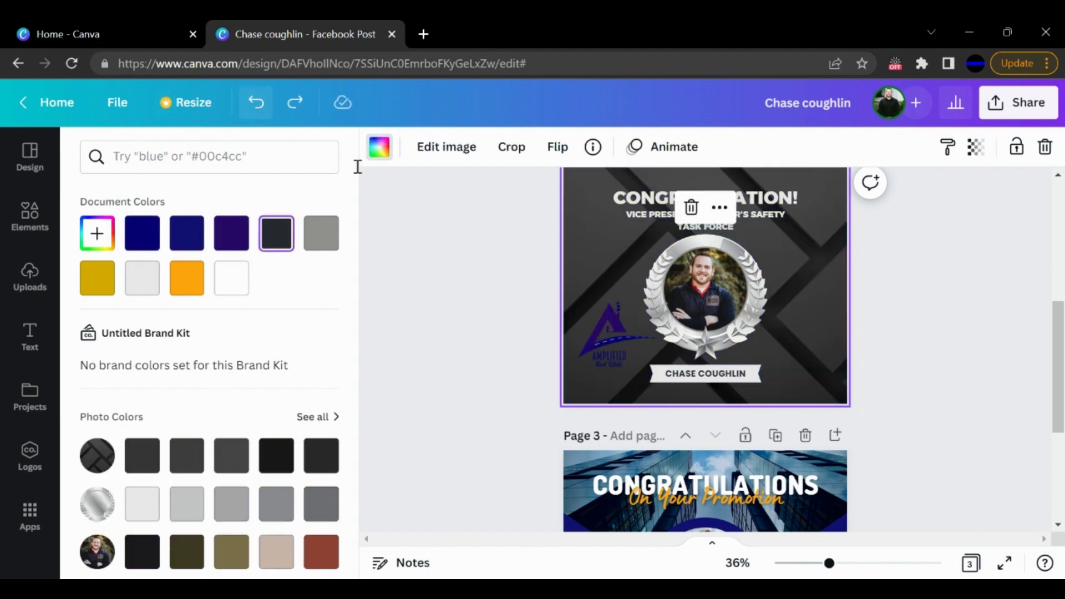
- Try the first dark gray photo color as page 2's background, and undo it
scroll(238, 356, down, 4)
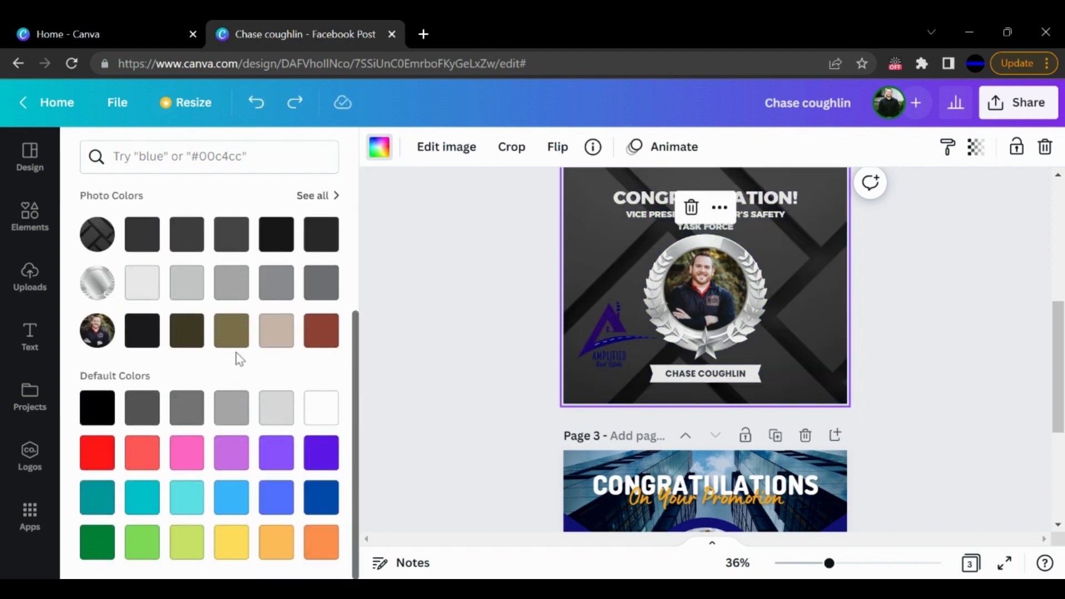
scroll(236, 351, up, 2)
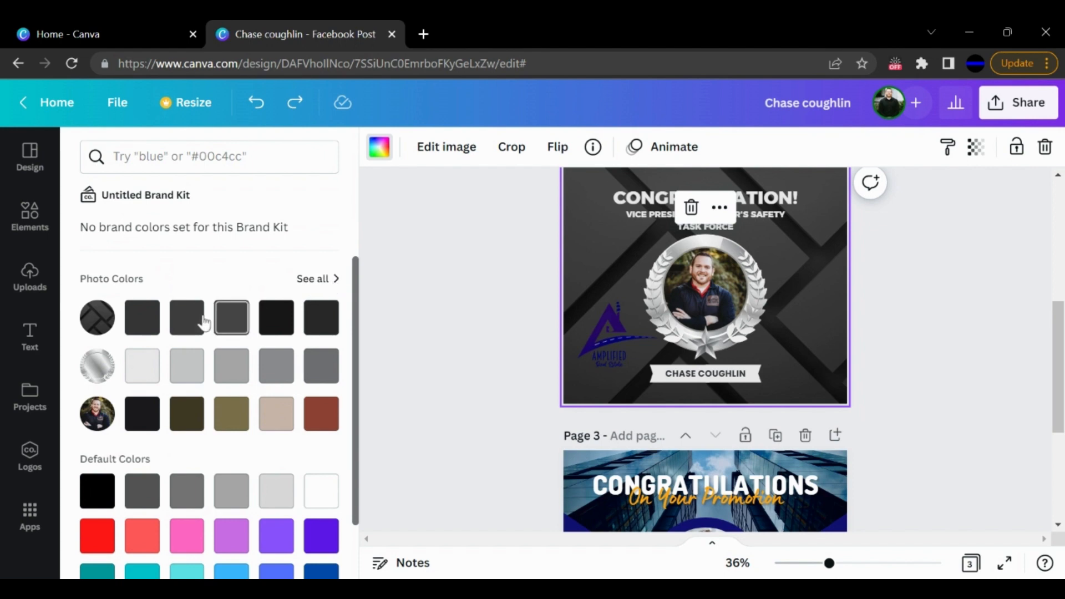
click(144, 319)
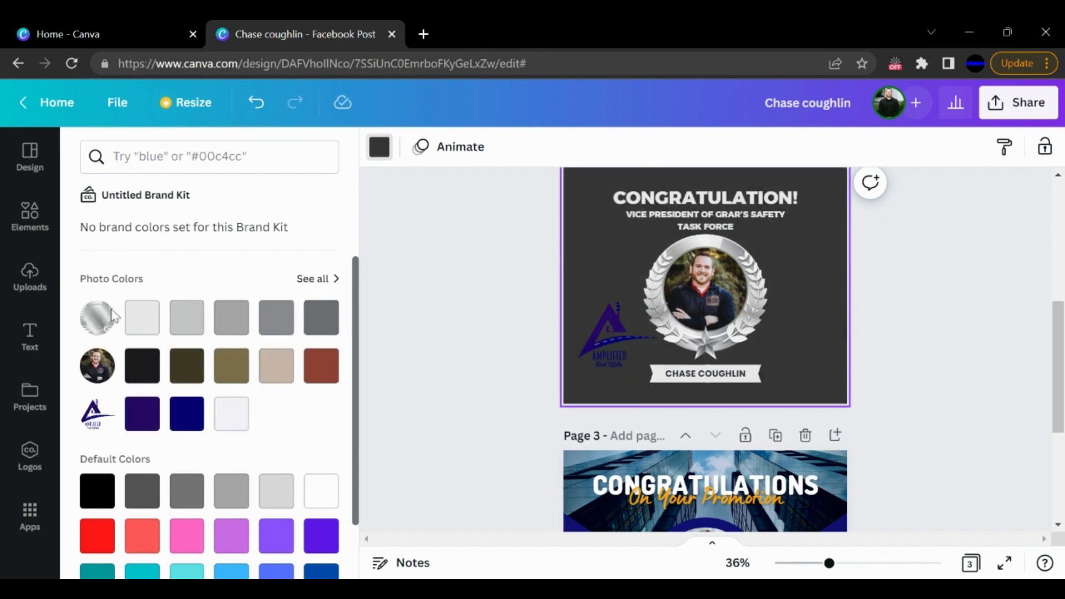
click(255, 102)
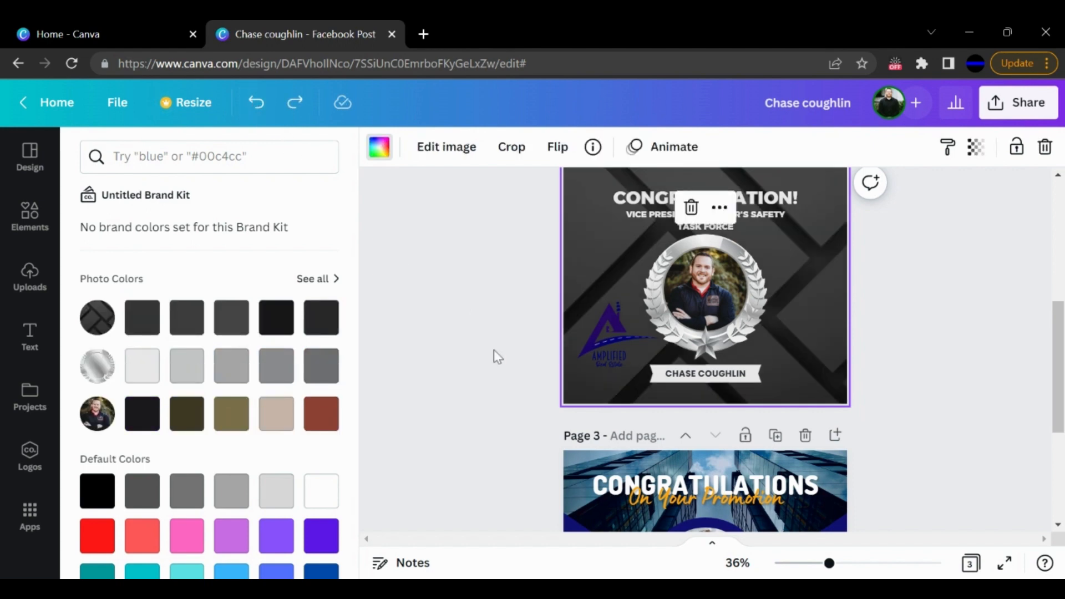
- Change page 2's background to the white document color
scroll(233, 408, down, 1)
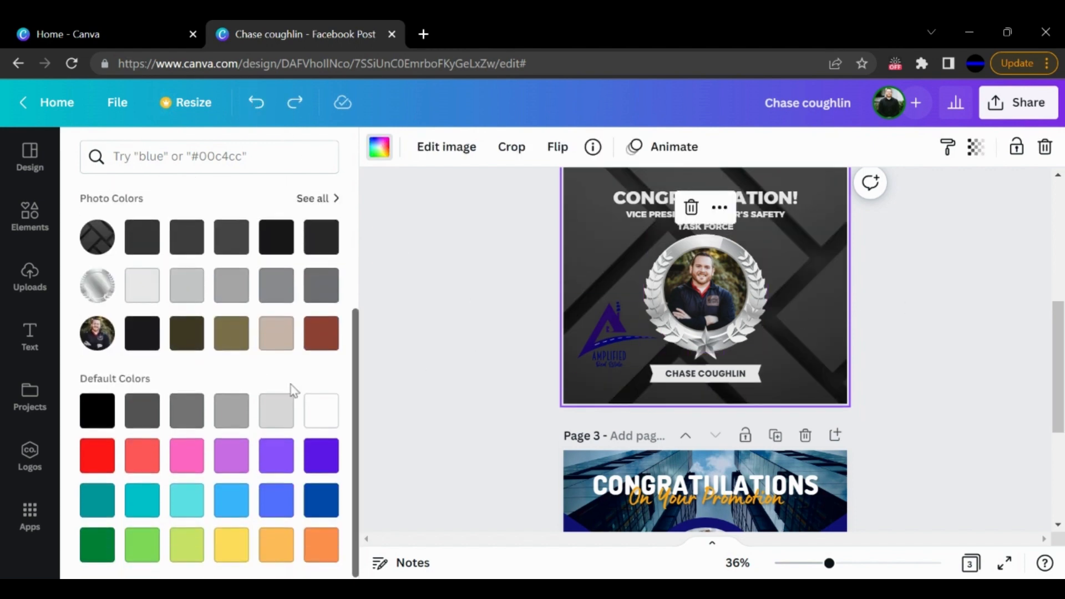
scroll(827, 370, up, 1)
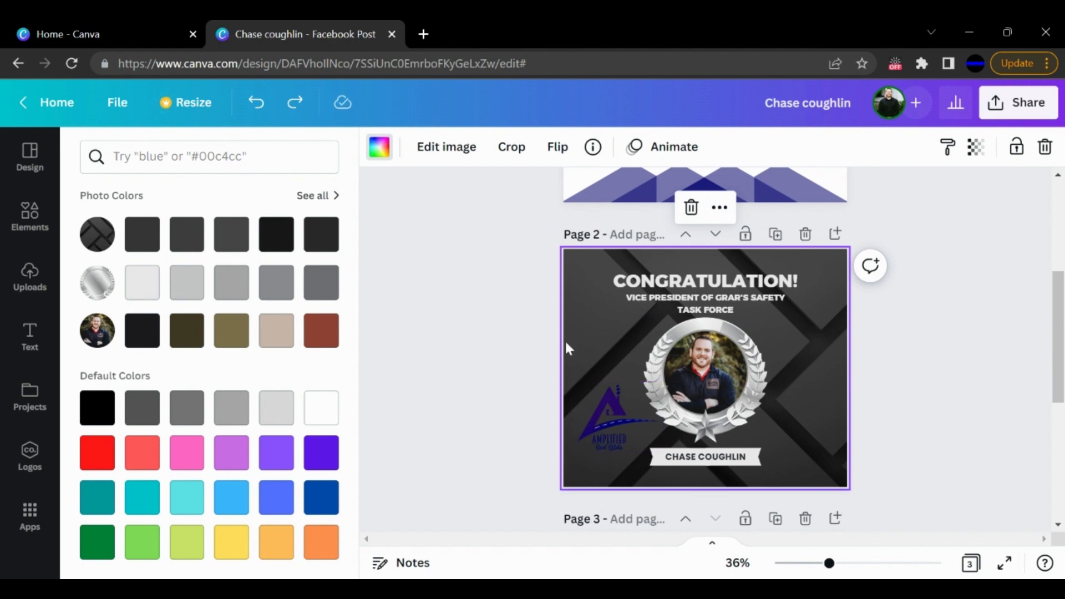
click(380, 147)
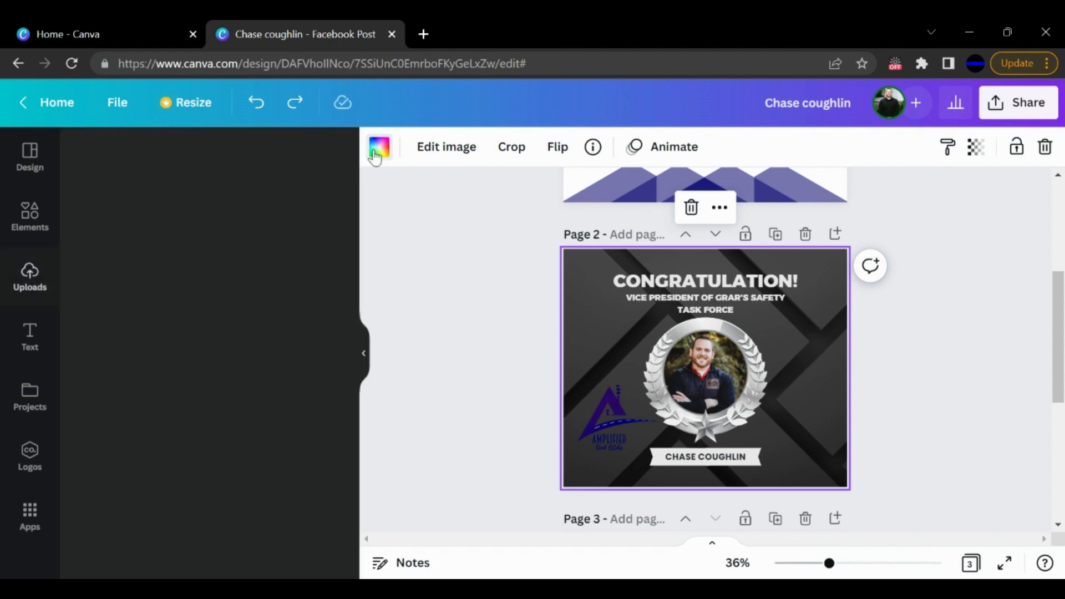
click(379, 147)
click(231, 278)
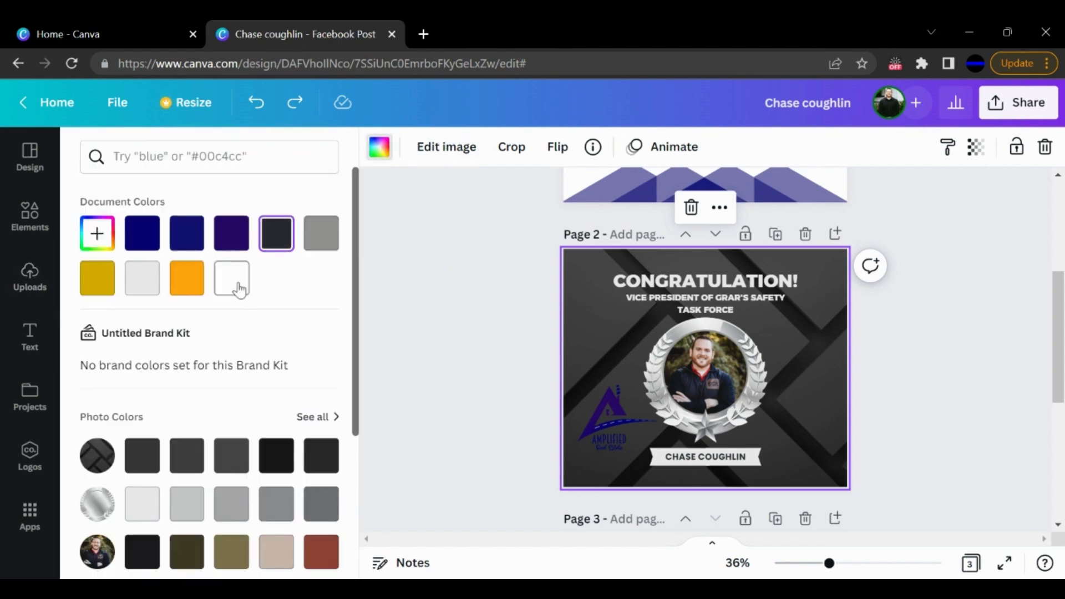
- Move the Amplified Real Estate logo up, directly beside the medal's left side on page 2
click(592, 404)
drag(592, 403, 575, 383)
click(721, 377)
click(786, 337)
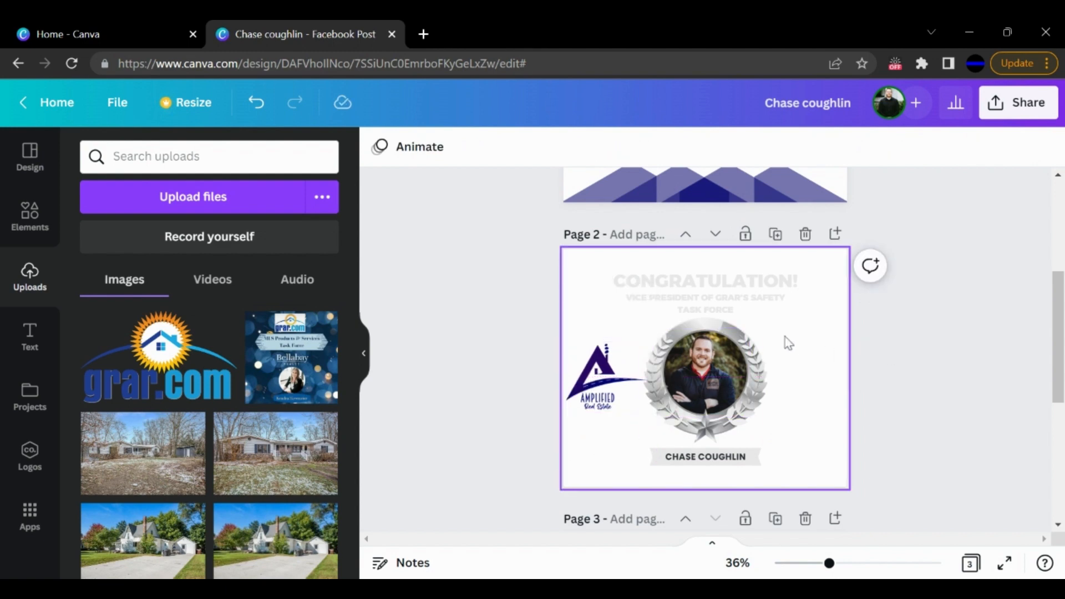
- Add the uploaded grar.com logo to the right of page 2's medal and fine-tune its position level with the portrait
drag(98, 329, 804, 366)
click(835, 383)
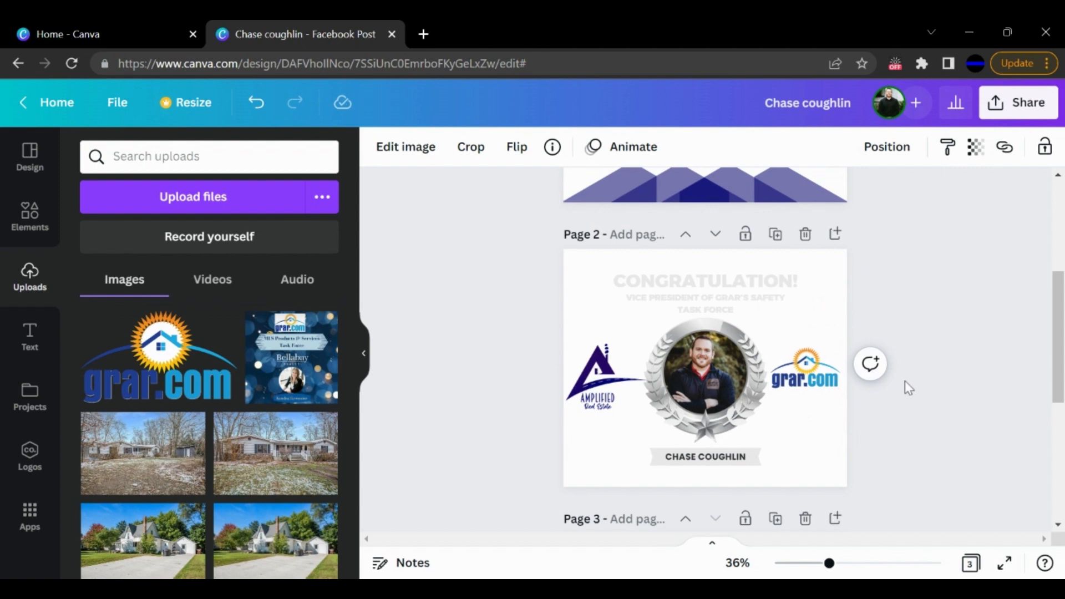
click(810, 386)
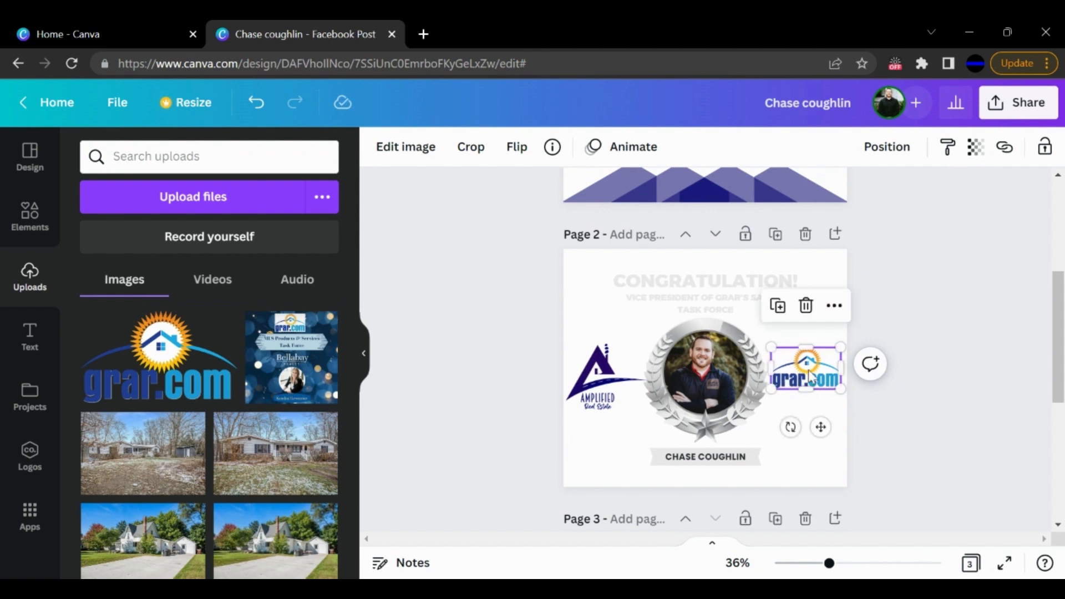
drag(808, 373, 808, 371)
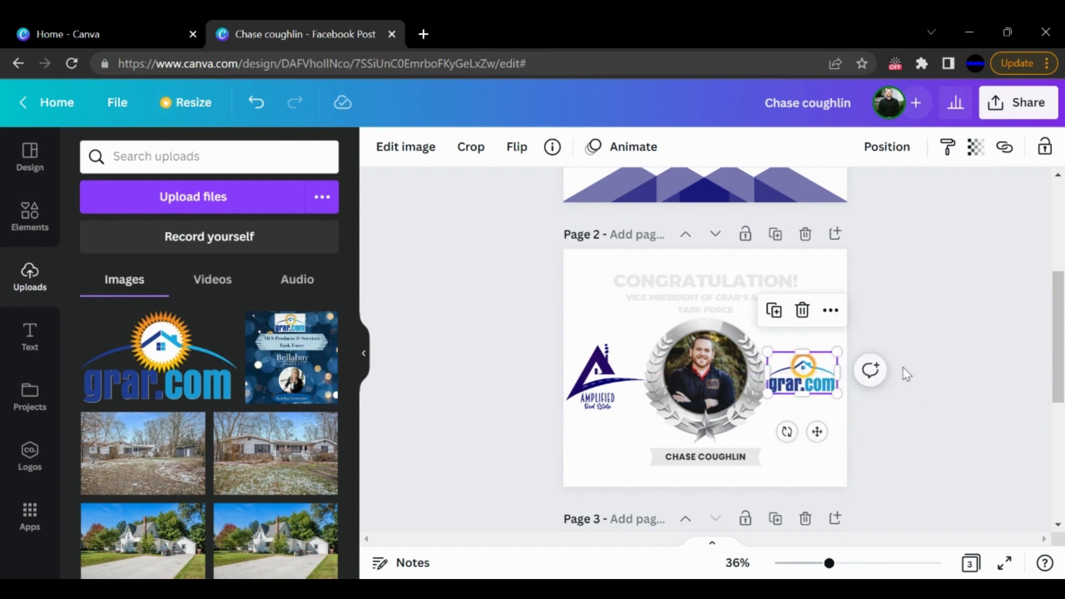
key(Right)
key(Right)
key(Right)
key(Right)
key(Right)
key(Right)
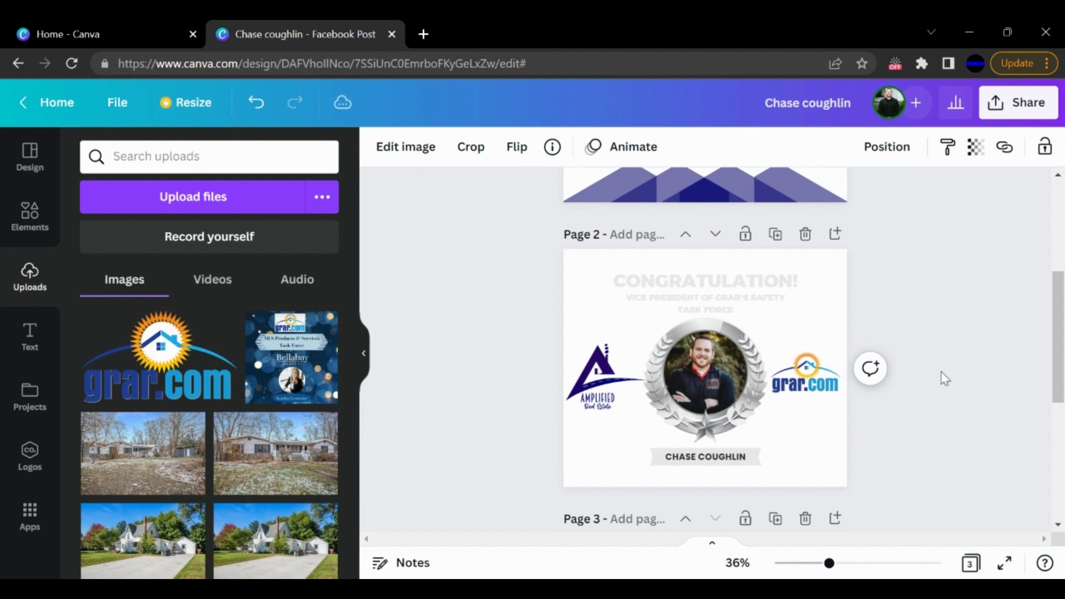
- Recolor page 2's congratulation heading and the vice president subtitle with the dark purple photo color from the Amplified Real Estate logo
click(944, 334)
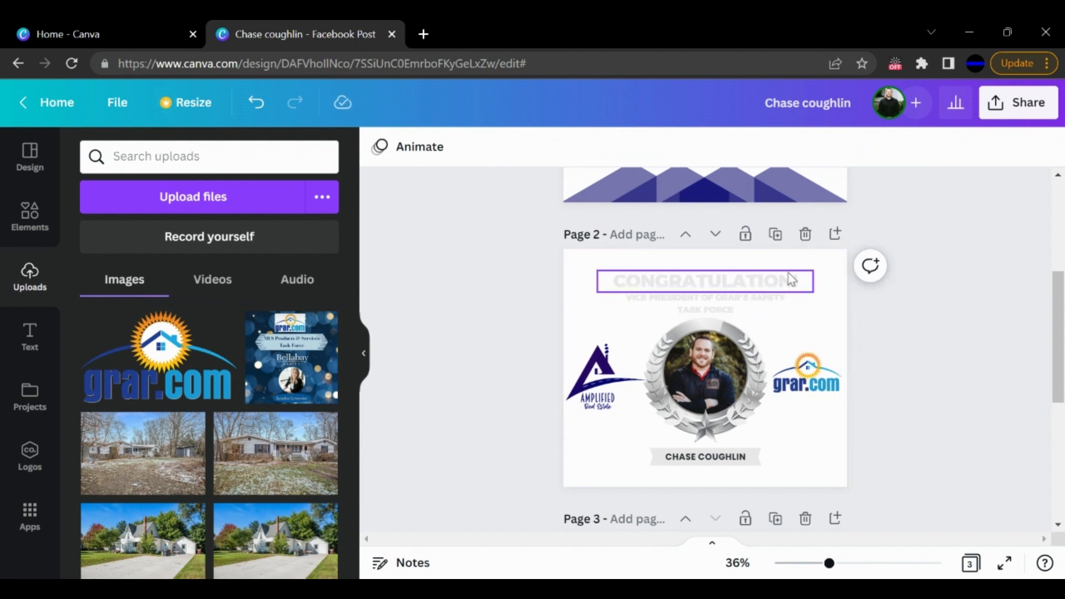
click(786, 311)
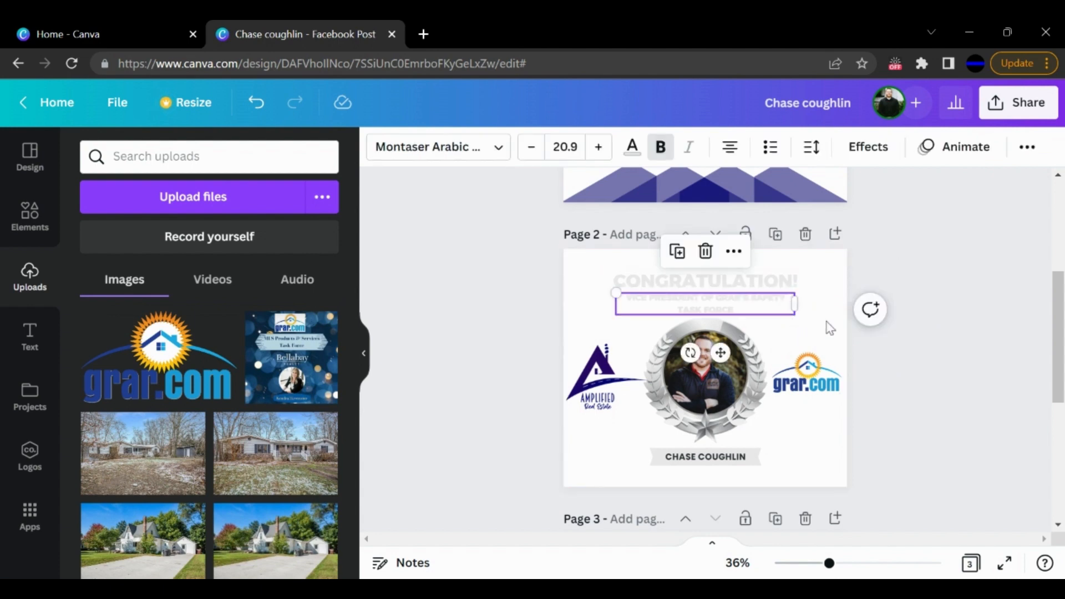
click(826, 281)
drag(814, 265, 746, 311)
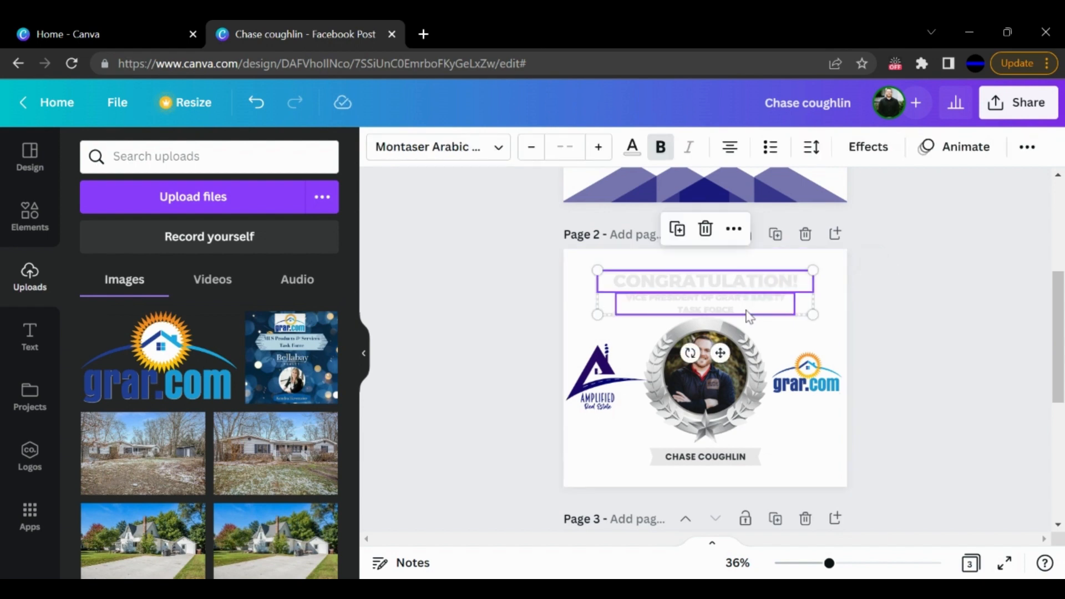
click(632, 146)
scroll(258, 345, down, 2)
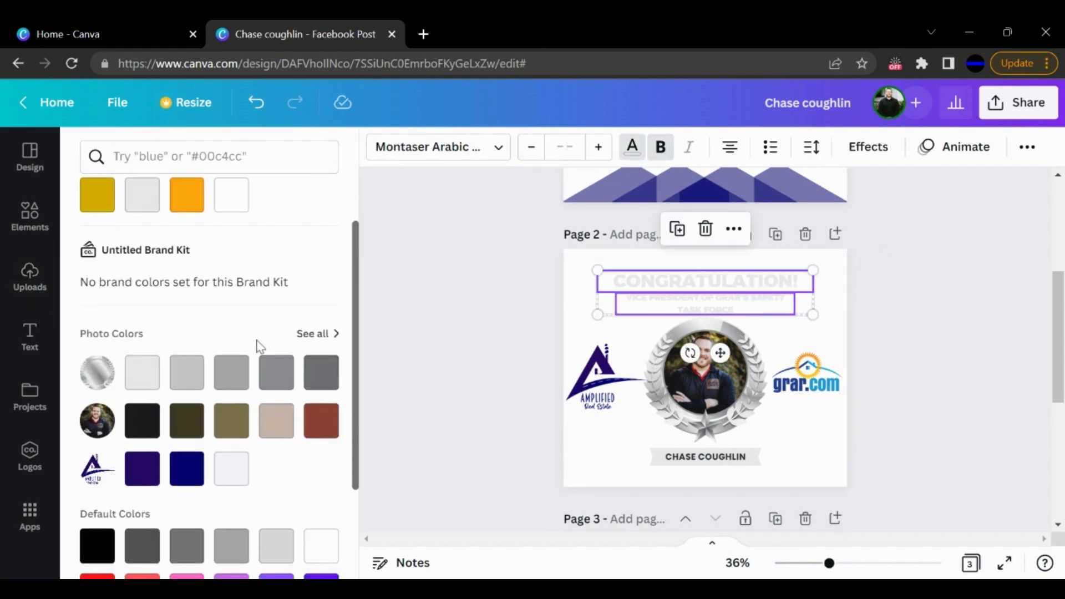
click(194, 473)
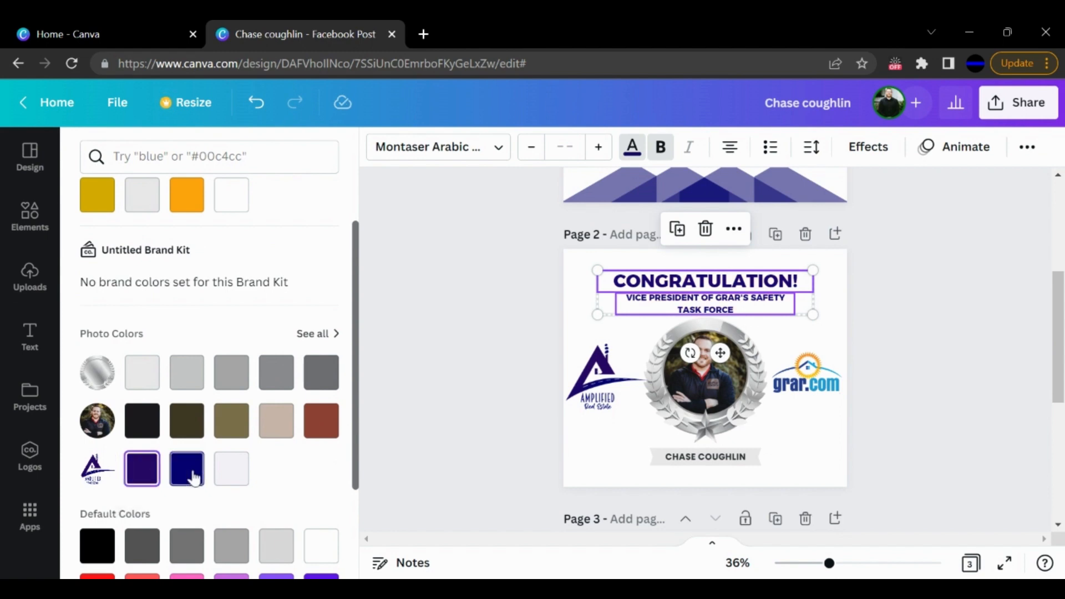
click(151, 478)
click(992, 355)
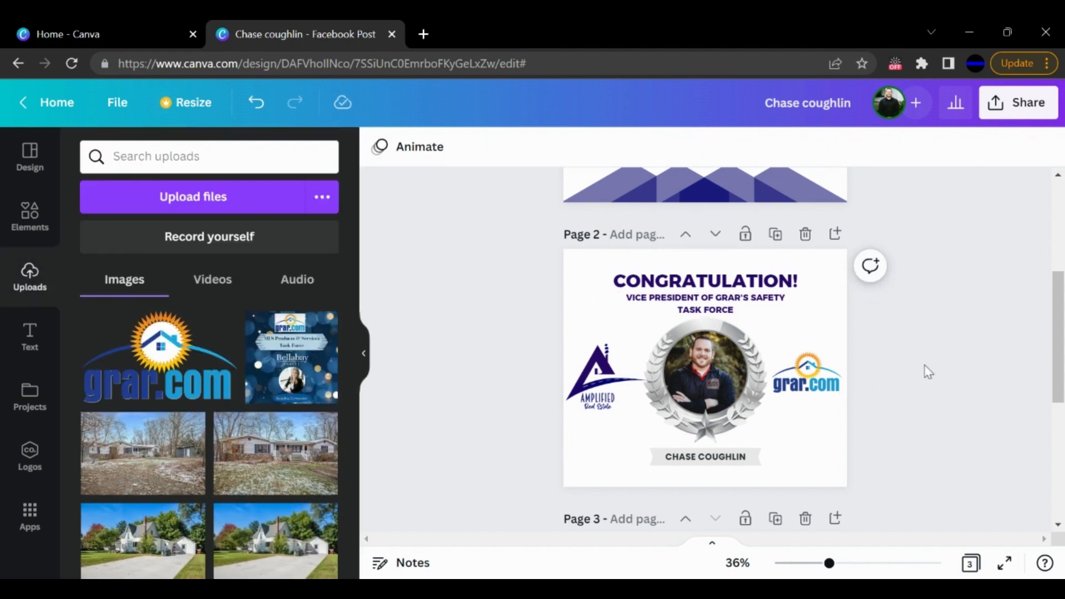
- Replace the placeholder portrait in page 3's circular frame with the uploaded photo of the man in the dark jacket
scroll(923, 368, up, 5)
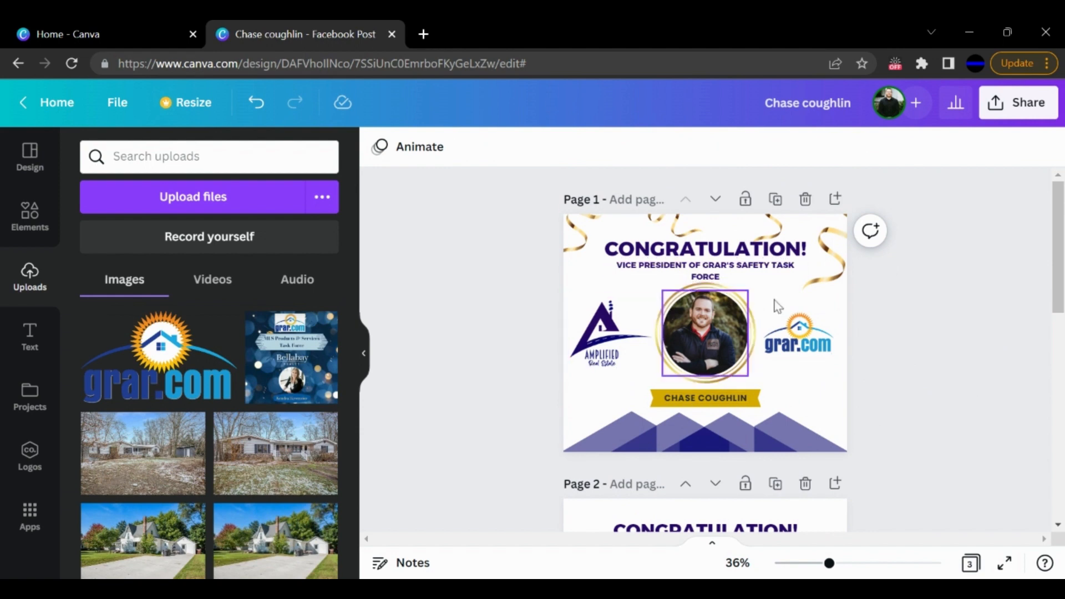
scroll(977, 309, down, 10)
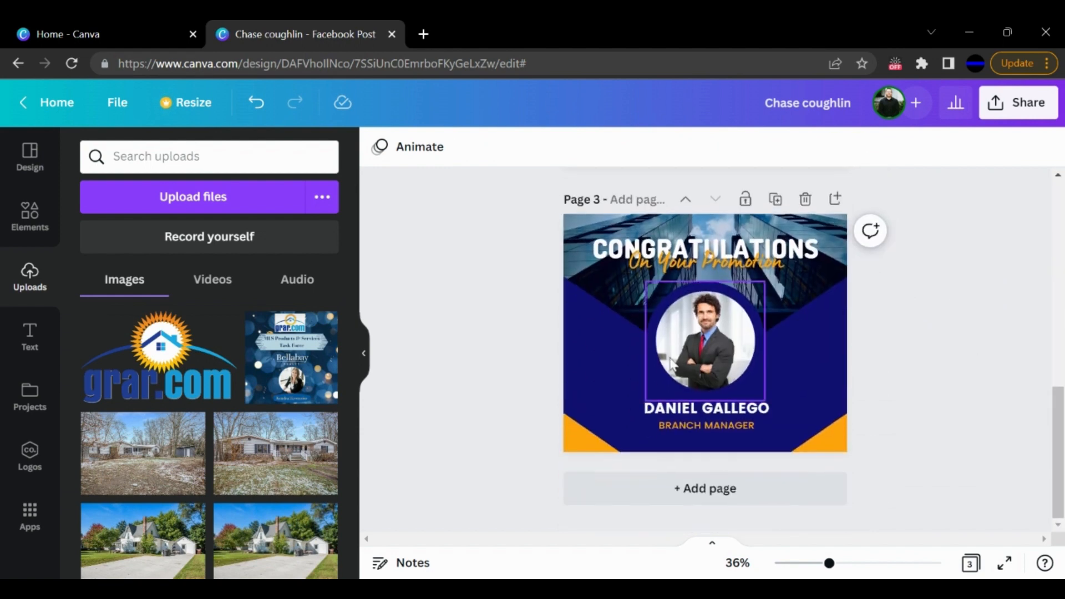
scroll(222, 438, down, 5)
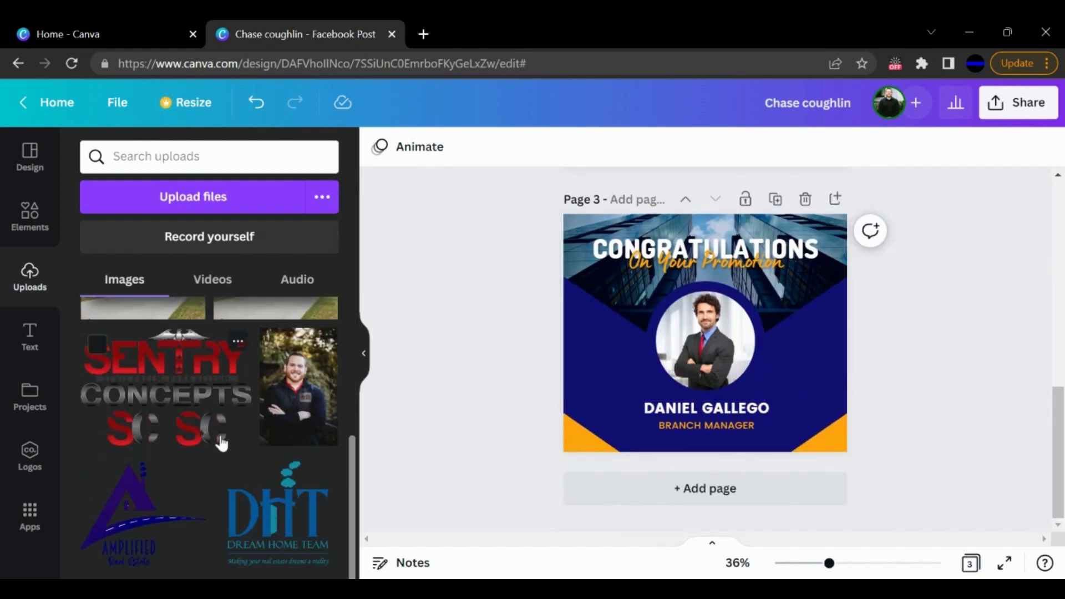
drag(298, 388, 714, 358)
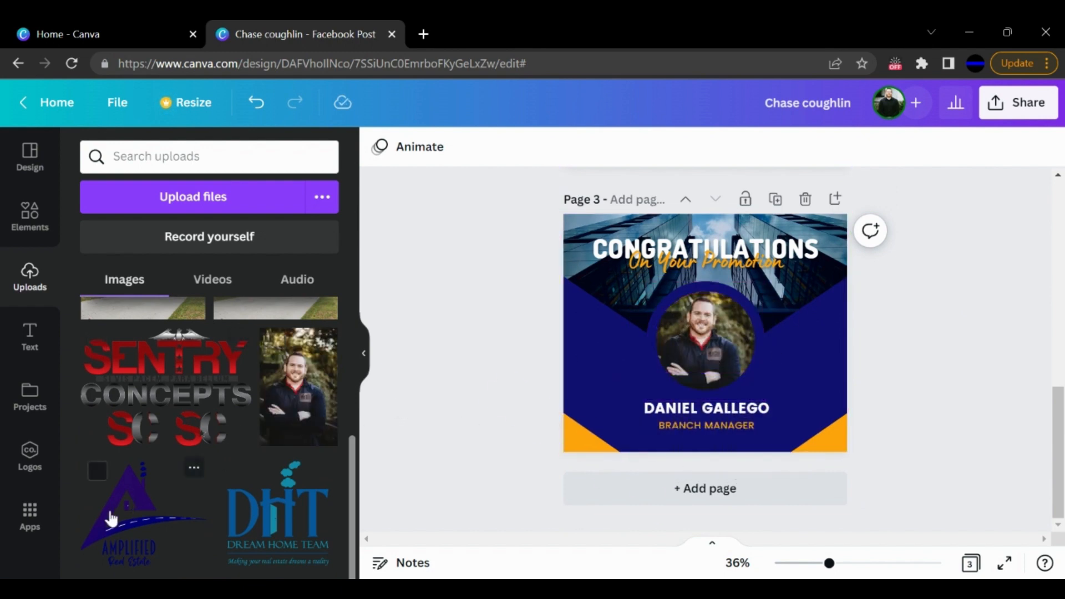
drag(112, 516, 83, 513)
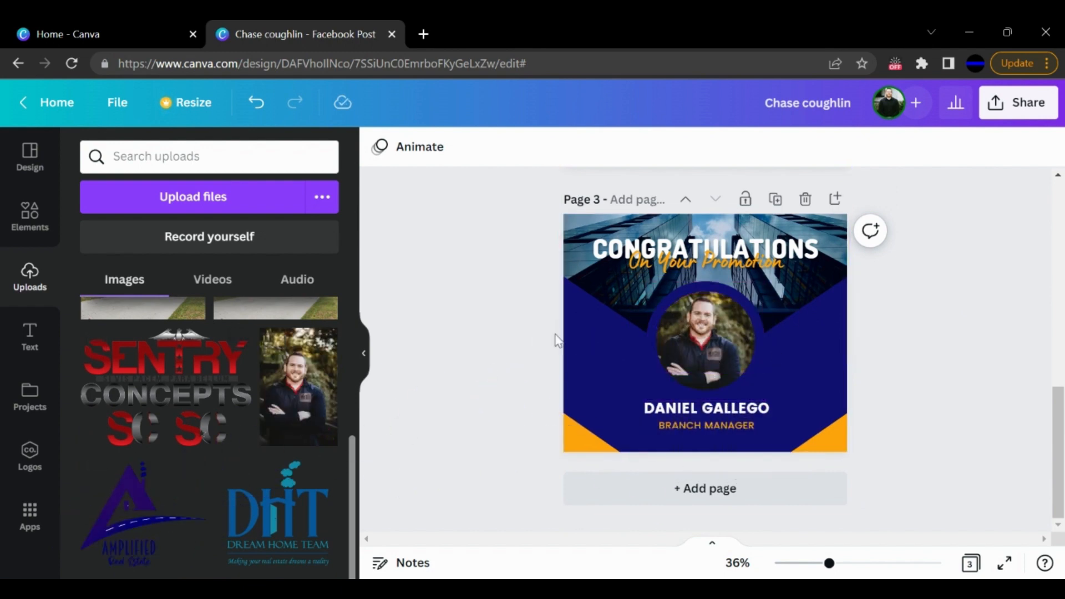
- Change both orange corner shapes at the bottom of page 3 to the white document color
scroll(554, 393, up, 5)
scroll(555, 393, down, 5)
click(574, 452)
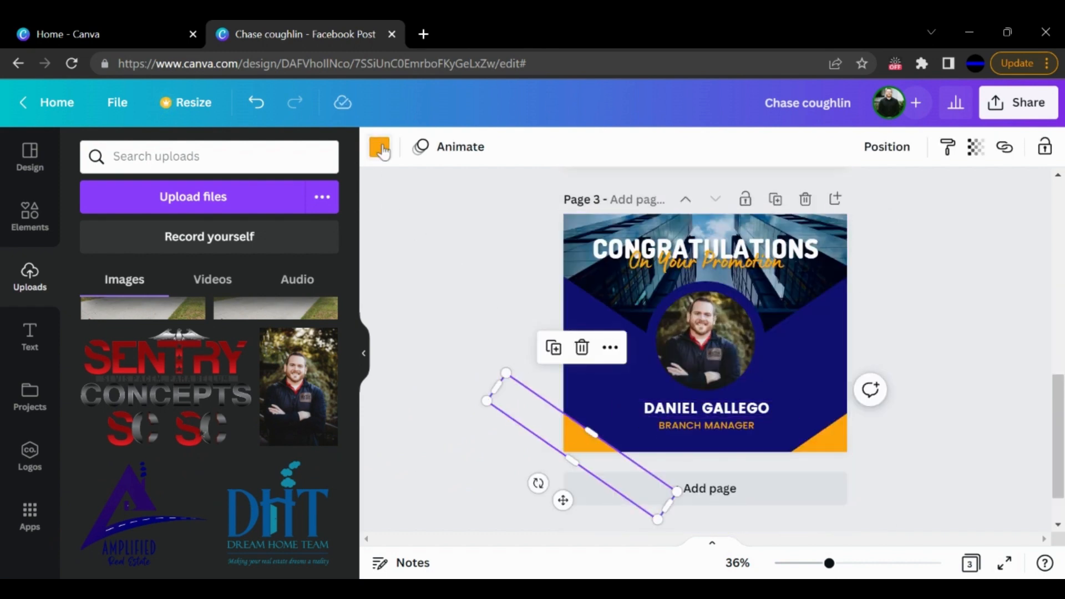
click(380, 148)
click(235, 285)
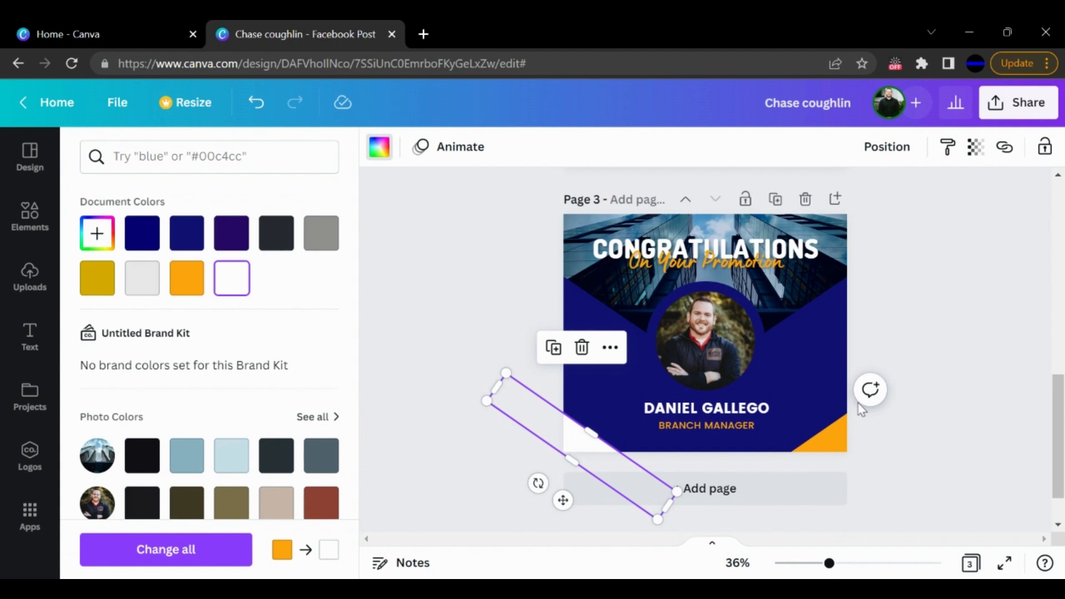
click(835, 445)
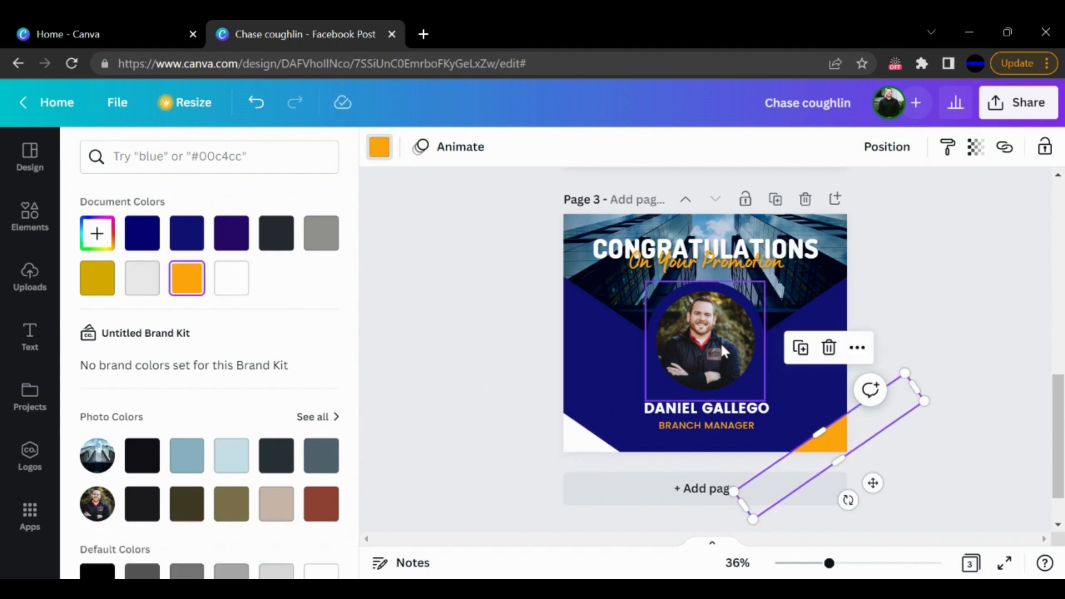
click(233, 280)
- Replace the placeholder name below page 3's portrait with the honoree's full name in capitals
click(704, 411)
click(706, 411)
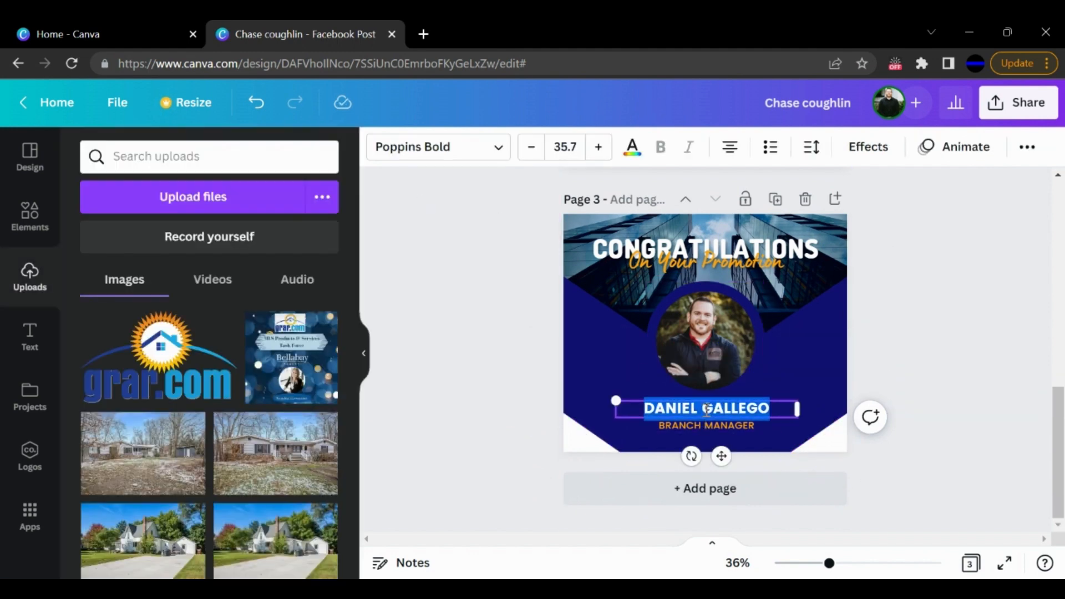
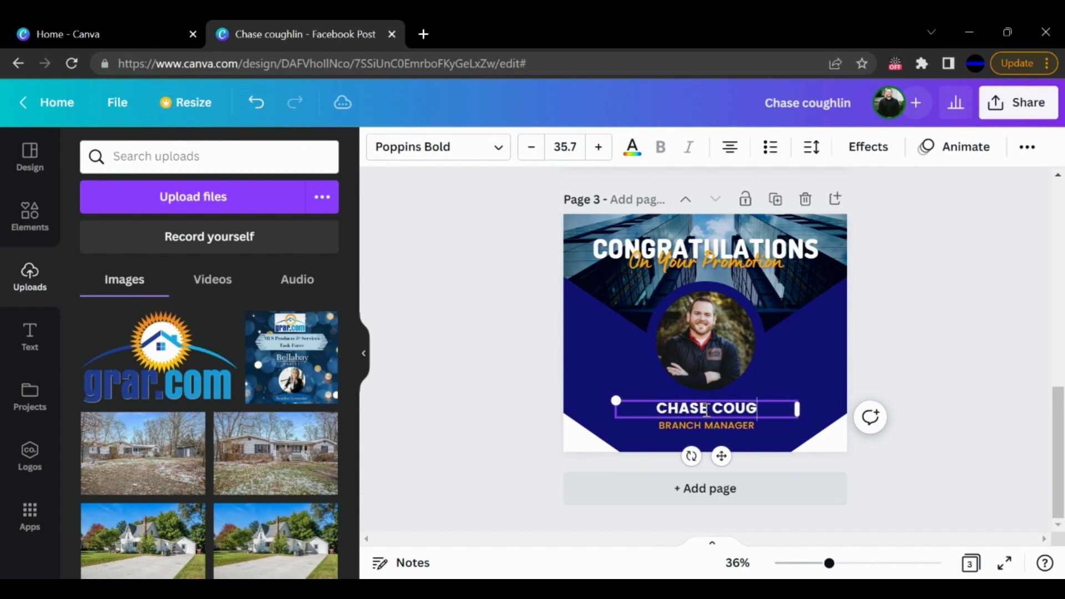
- Replace the "BRANCH MANAGER" title on page 3 with "VP GRAR SAFETY TASK FORCE"
key(Tab)
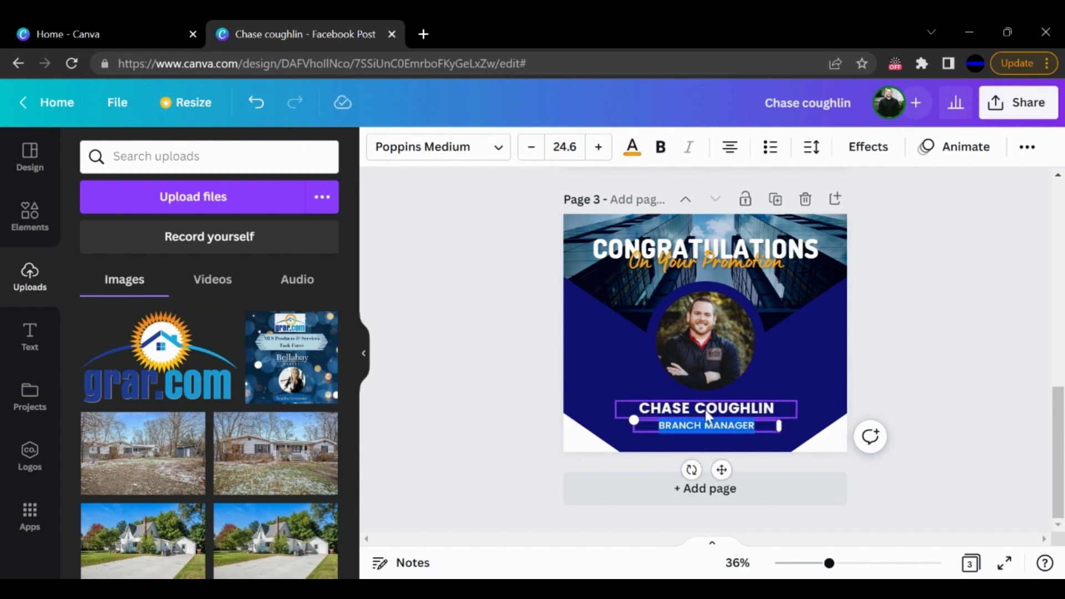
text(VP)
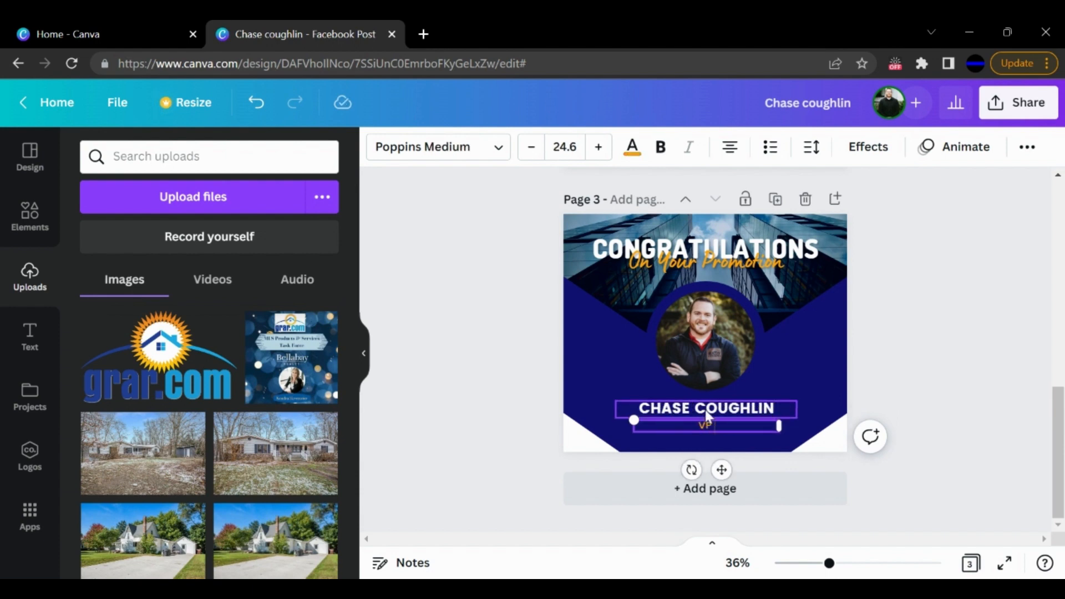
text( GRAR SAFETY TASK FORCE)
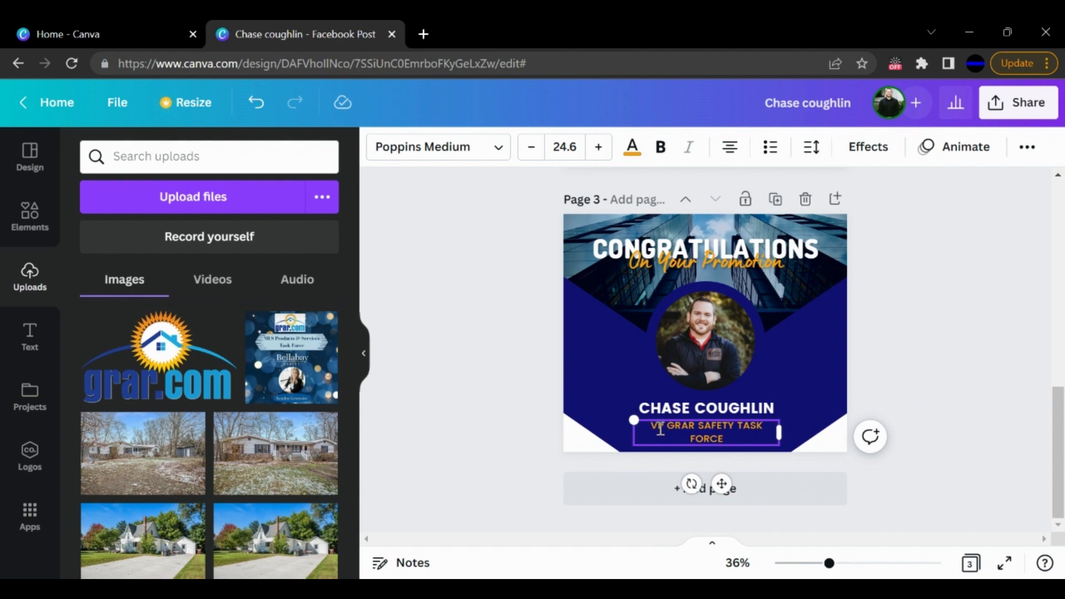
click(932, 377)
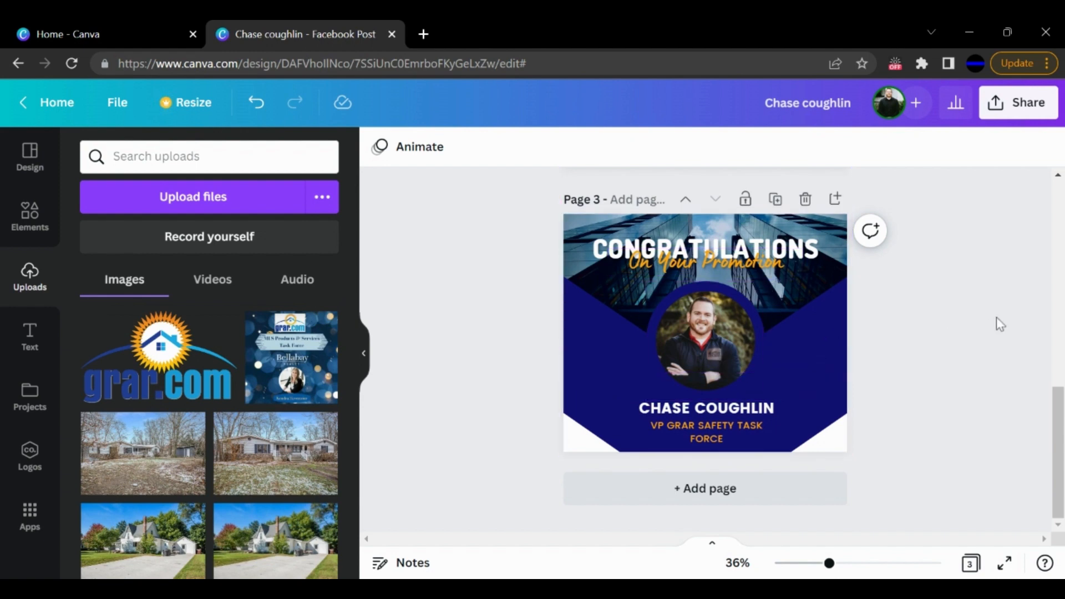
- Change page 3's background to the first navy document color
scroll(996, 317, up, 2)
click(597, 438)
click(582, 480)
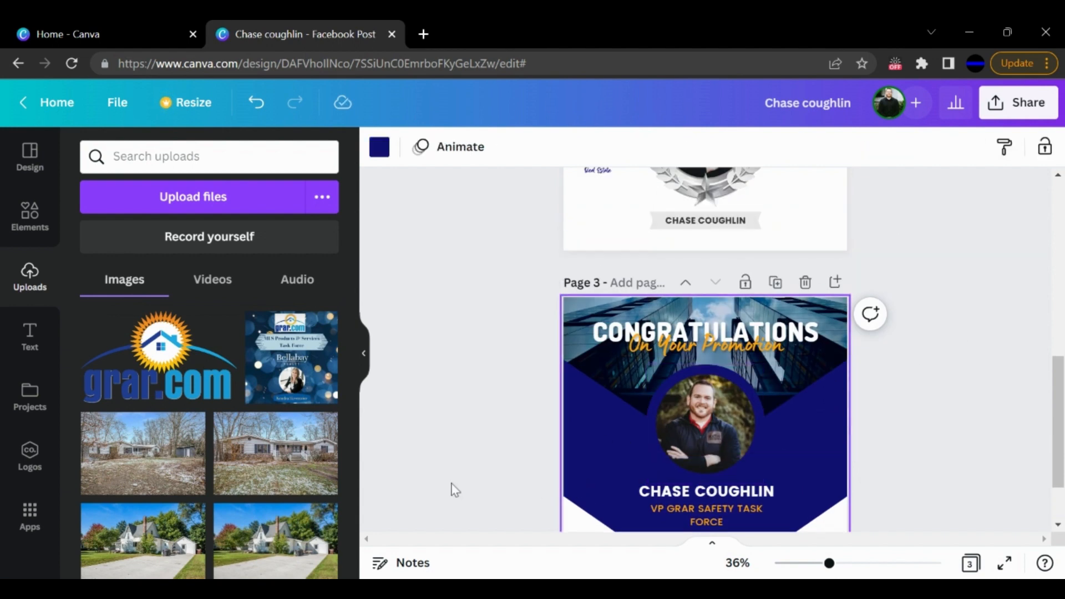
scroll(506, 411, down, 2)
scroll(837, 416, up, 7)
scroll(904, 349, down, 7)
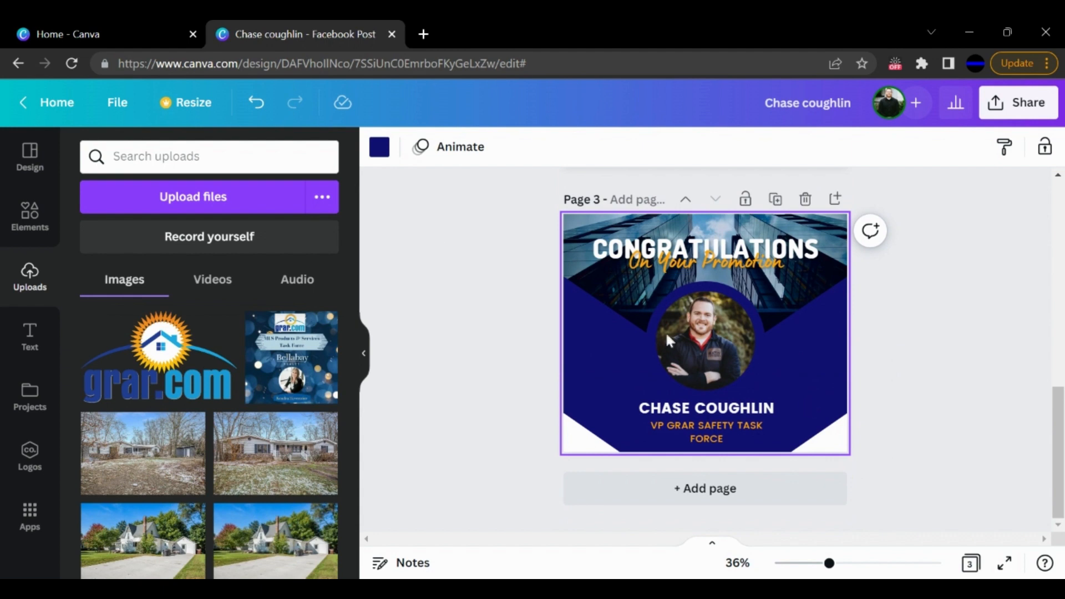
click(382, 145)
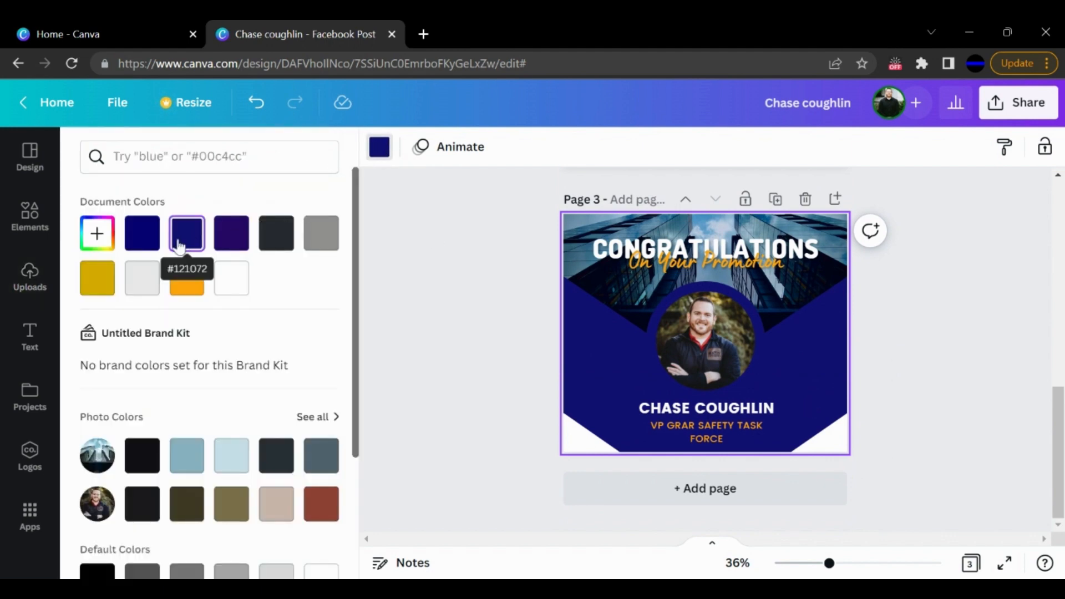
scroll(178, 247, down, 3)
scroll(178, 247, up, 3)
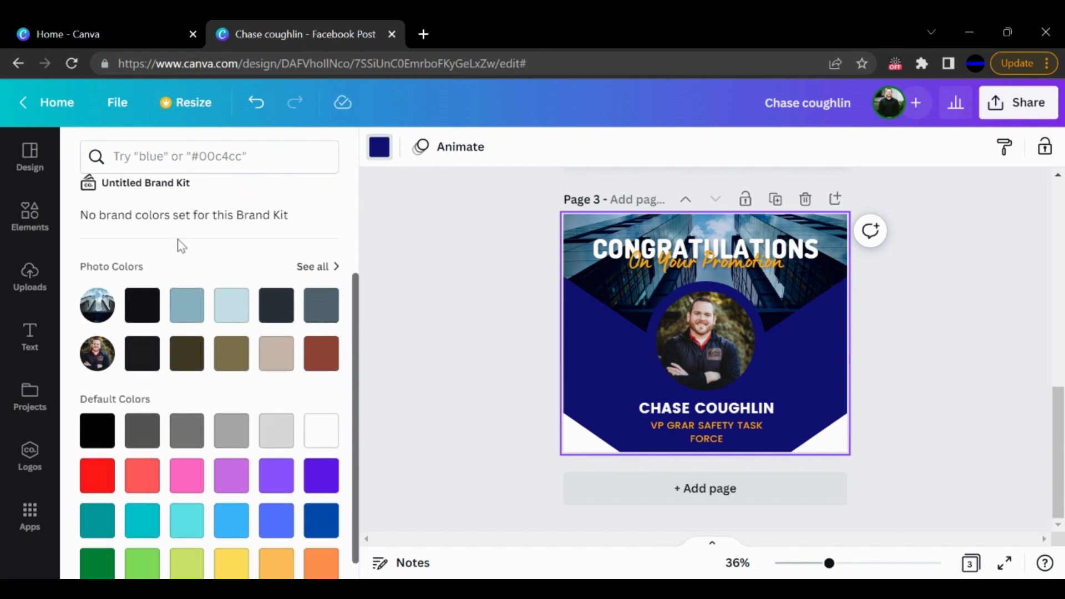
click(139, 244)
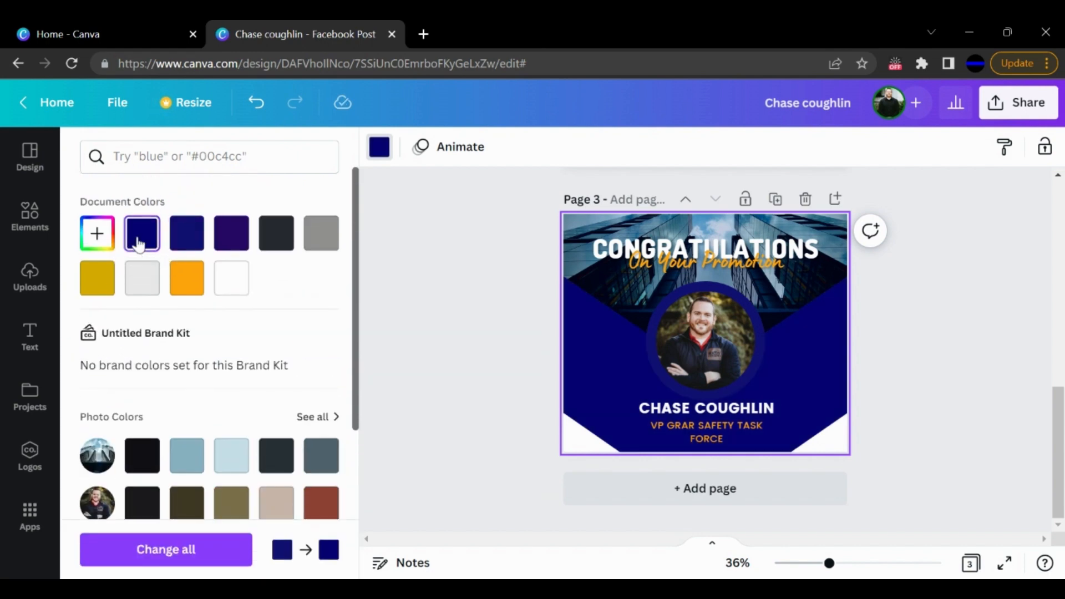
- Try the #121072 blue and the dark purple document colors as page 3's background, and return to the first navy
click(194, 245)
click(233, 243)
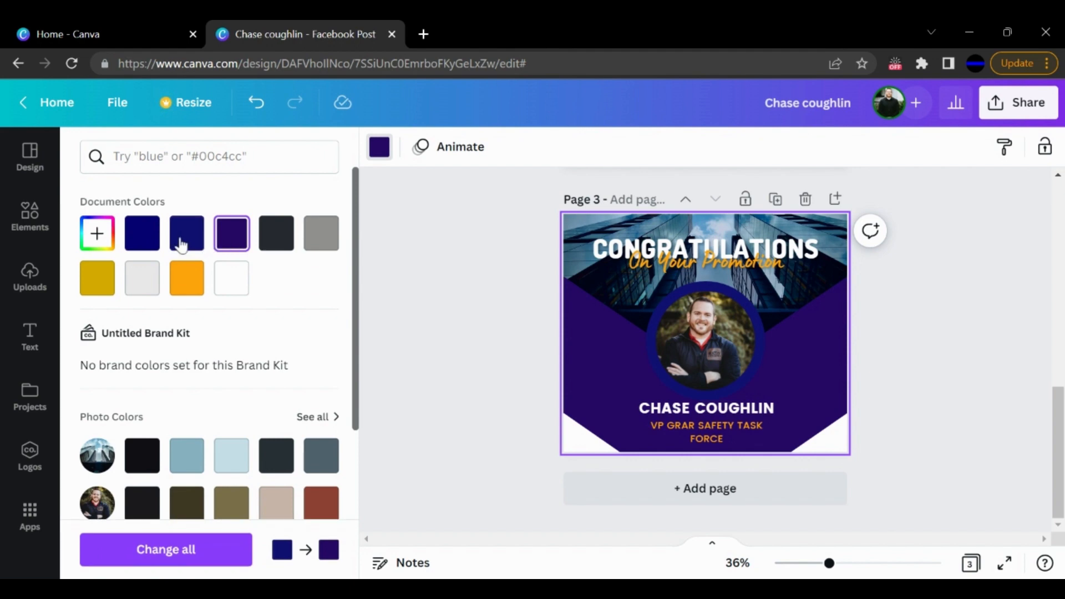
click(143, 240)
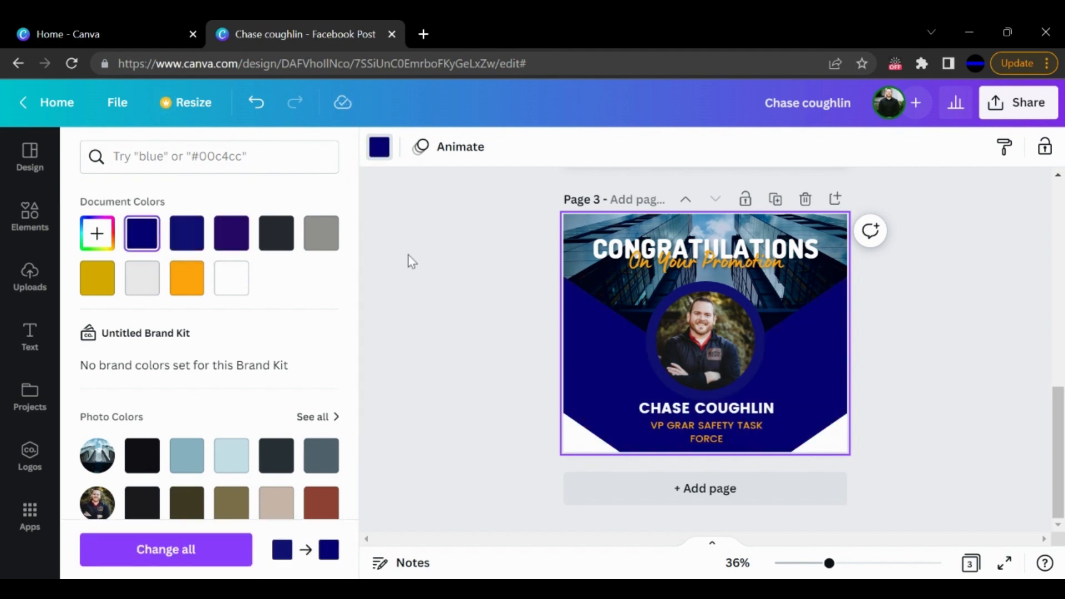
click(449, 278)
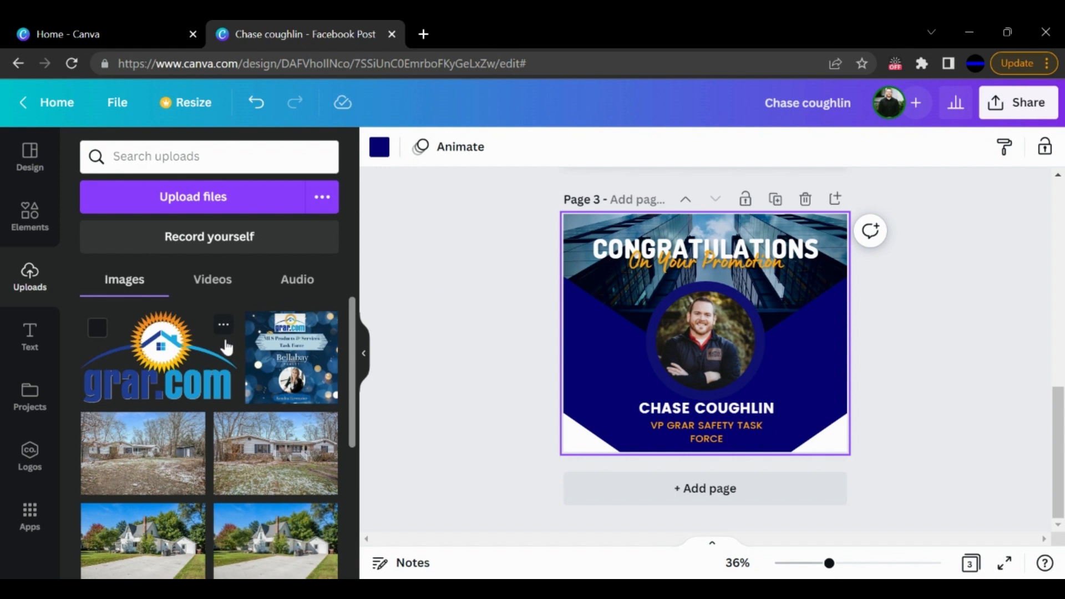
- Add the uploaded grar.com logo to the left of page 3's portrait, just above the name line
drag(162, 368, 600, 372)
click(528, 397)
click(600, 375)
click(484, 373)
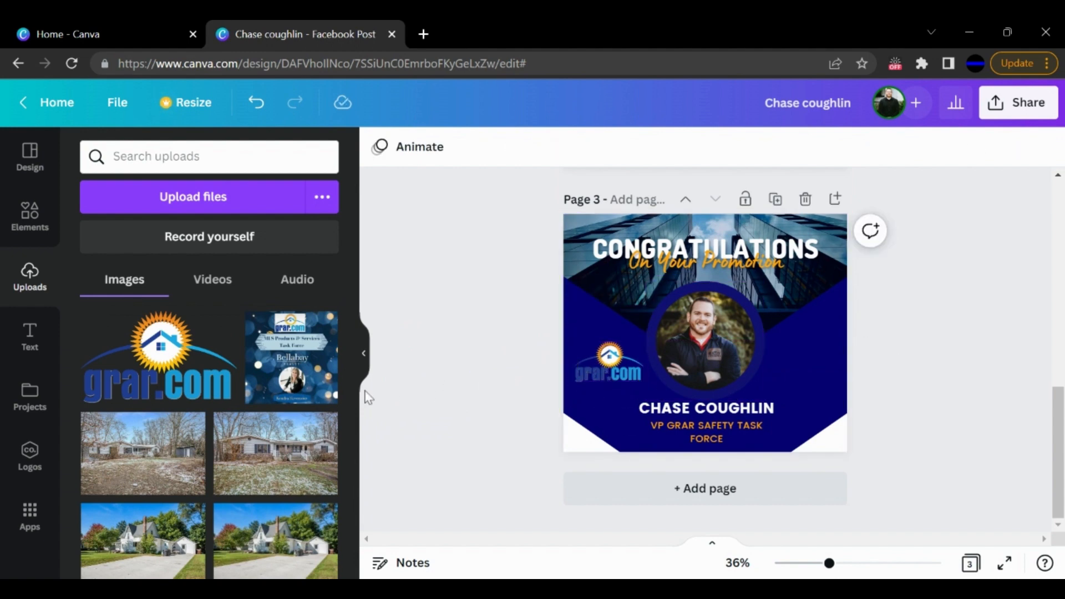
- Add the uploaded Amplified Real Estate logo and place it to the right of page 3's portrait
scroll(204, 404, down, 5)
click(136, 507)
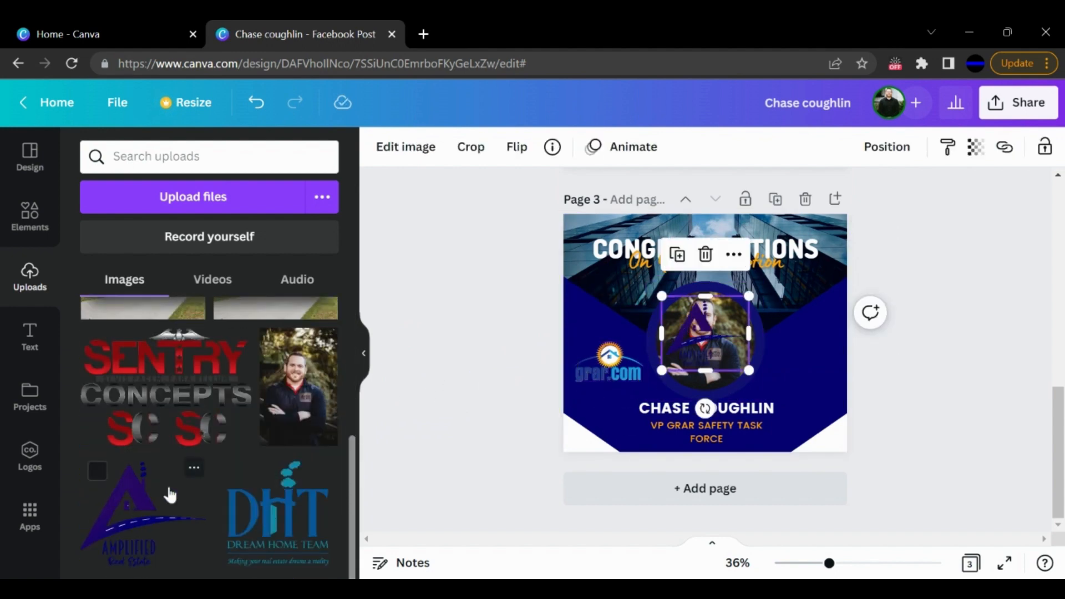
drag(695, 340, 790, 370)
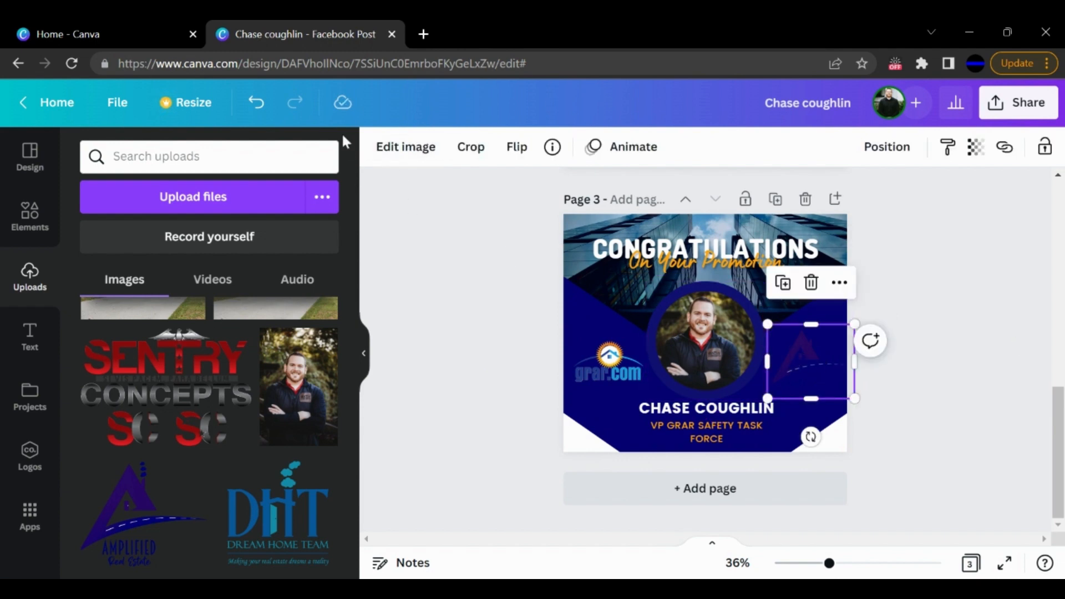
- Lower the contrast of page 3's Amplified Real Estate logo to -100
click(413, 152)
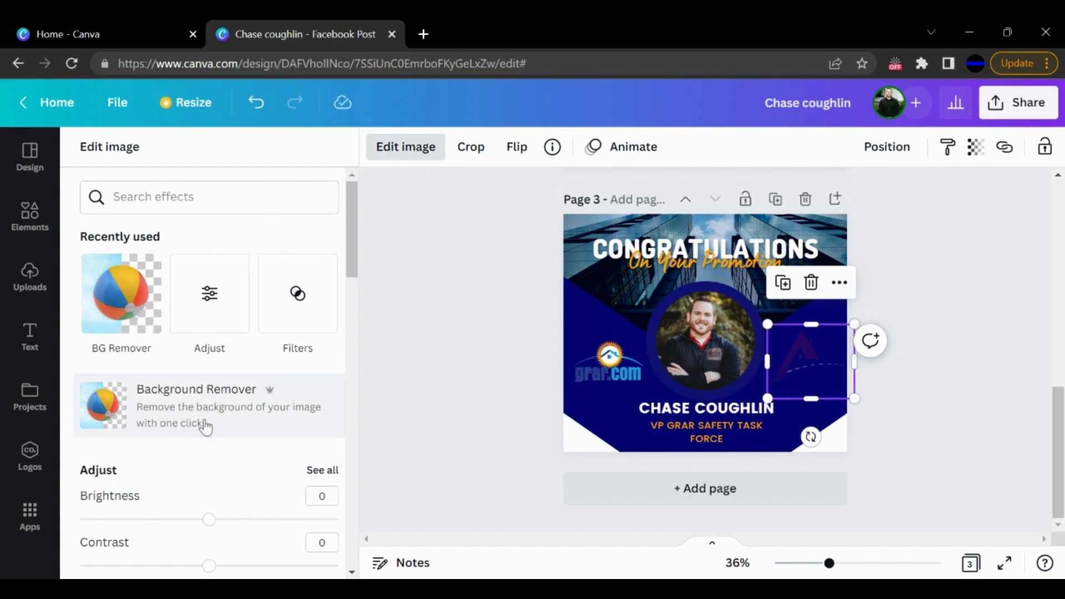
click(209, 294)
scroll(213, 333, down, 5)
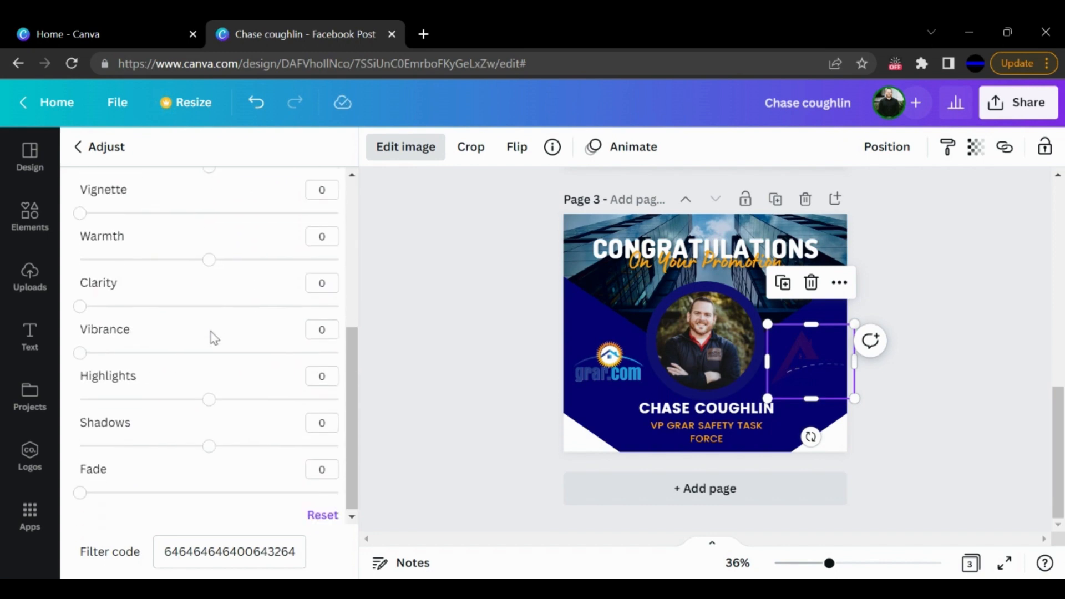
scroll(214, 338, up, 5)
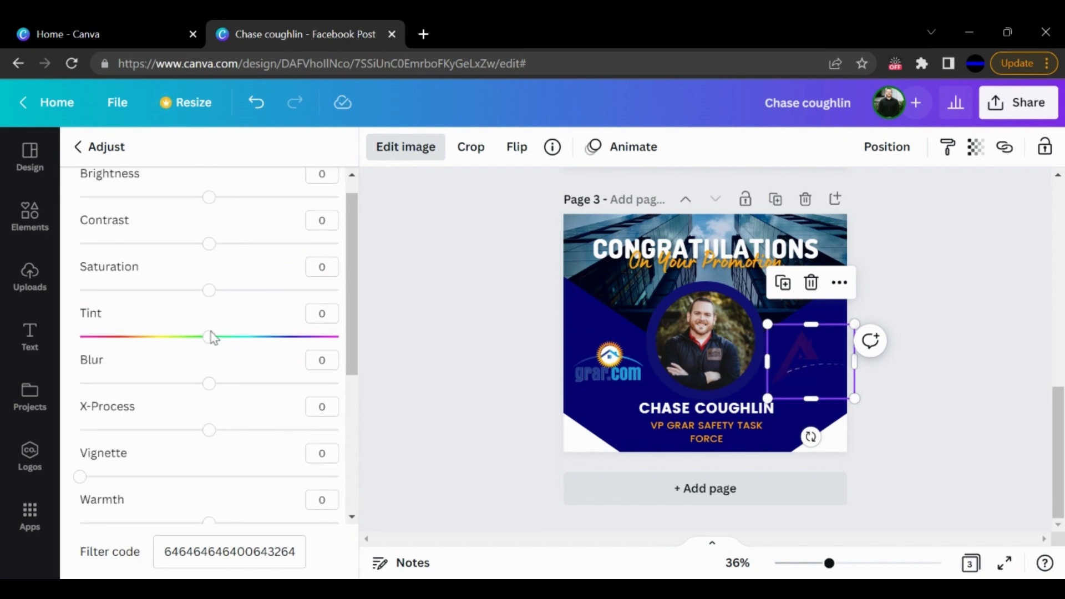
drag(213, 270, 4, 273)
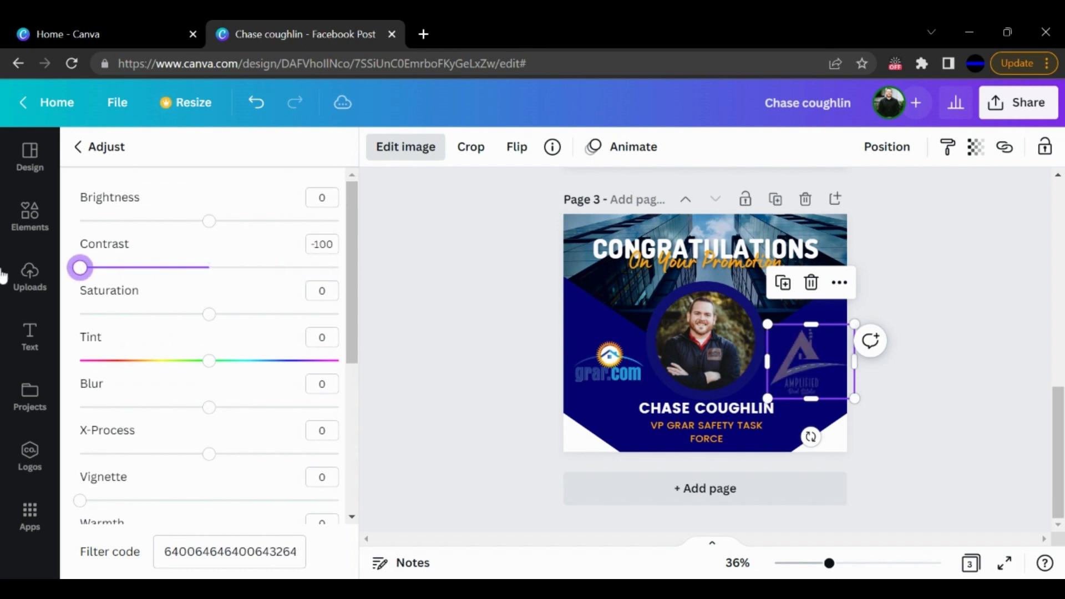
- Raise the brightness of page 3's Amplified Real Estate logo to 100 and lower its saturation to -5
mouse_move(217, 320)
mouse_down()
mouse_move(146, 327)
mouse_move(345, 327)
mouse_move(210, 337)
mouse_up()
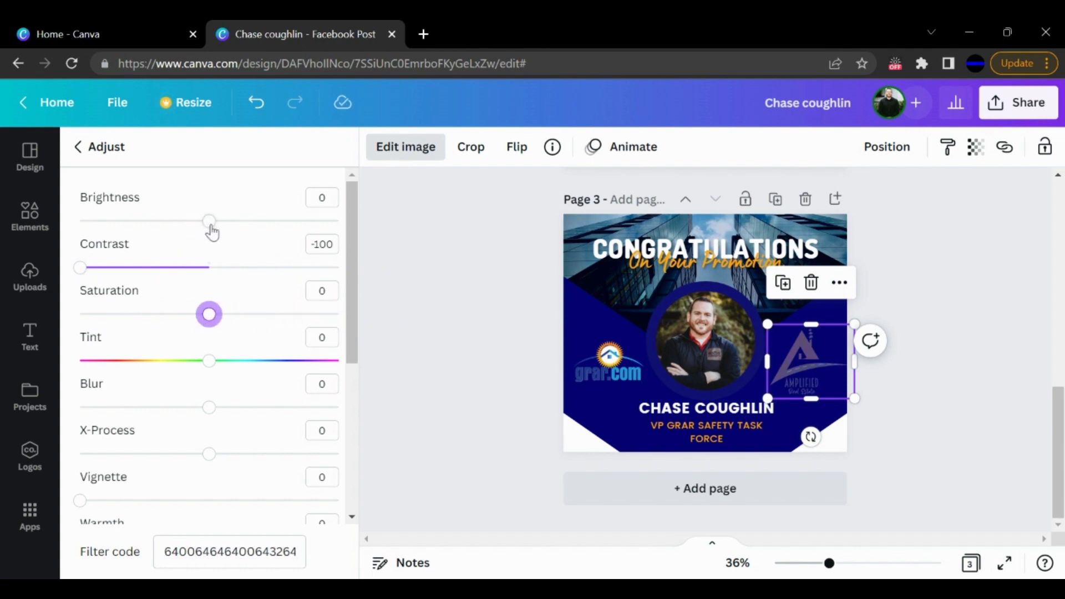
drag(211, 225, 351, 255)
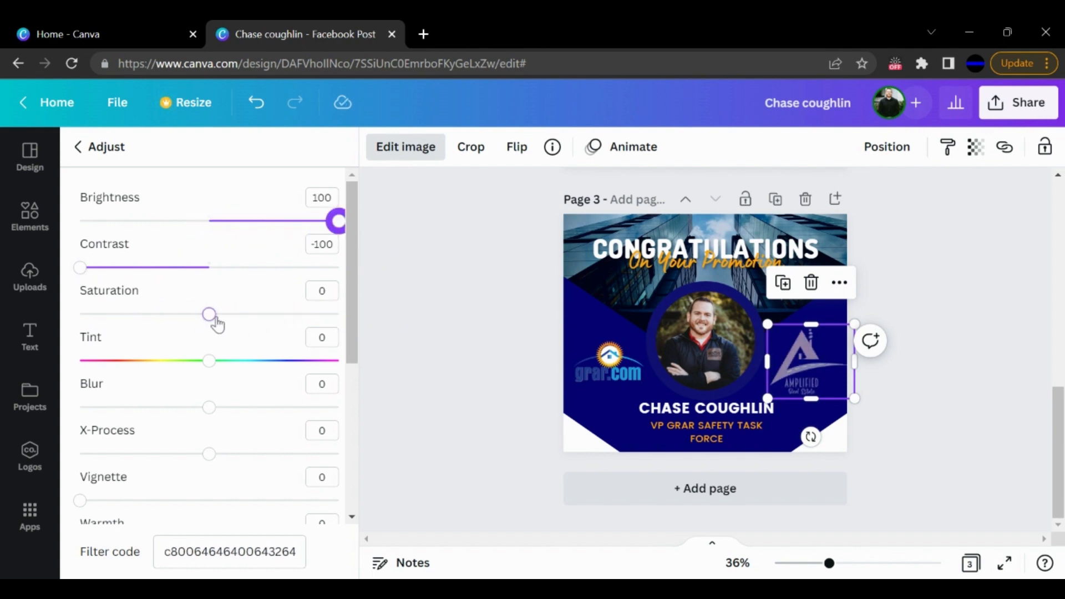
mouse_move(213, 317)
mouse_down()
mouse_move(340, 314)
mouse_move(56, 324)
mouse_move(202, 314)
mouse_up()
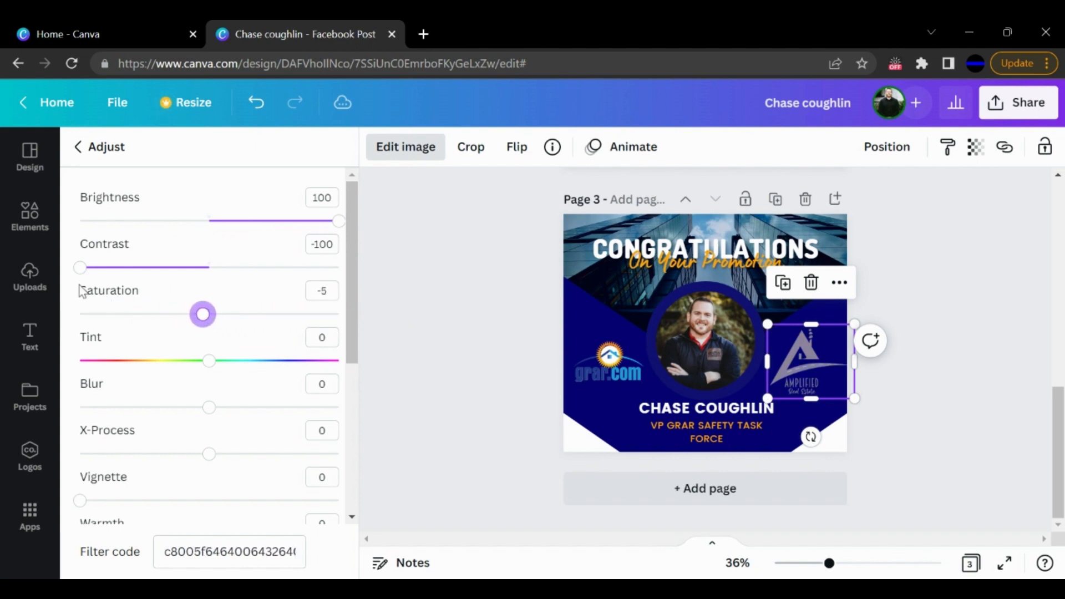
scroll(167, 315, down, 5)
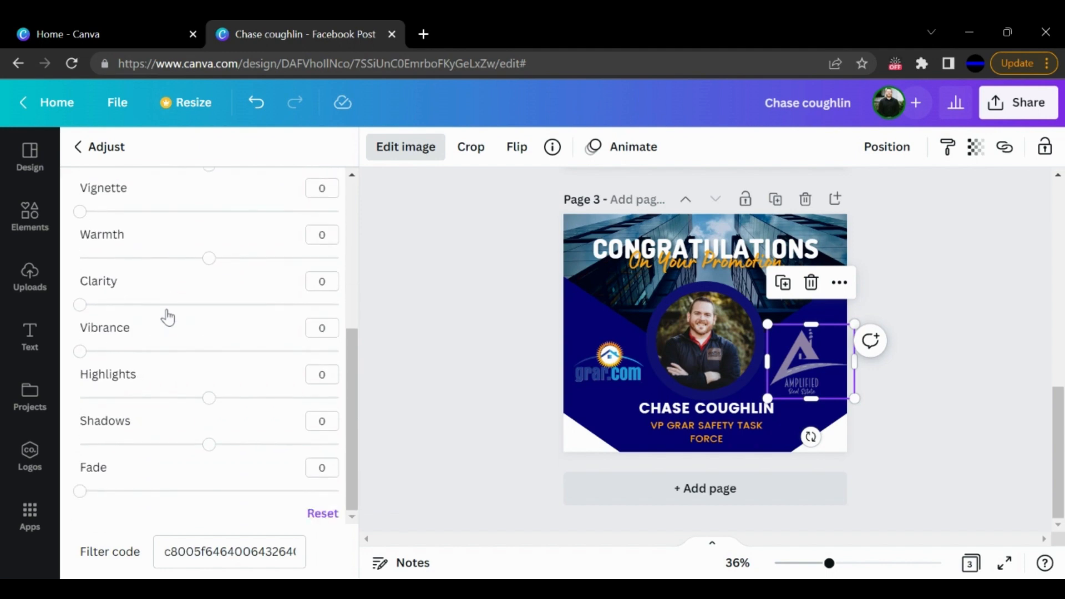
scroll(168, 317, up, 5)
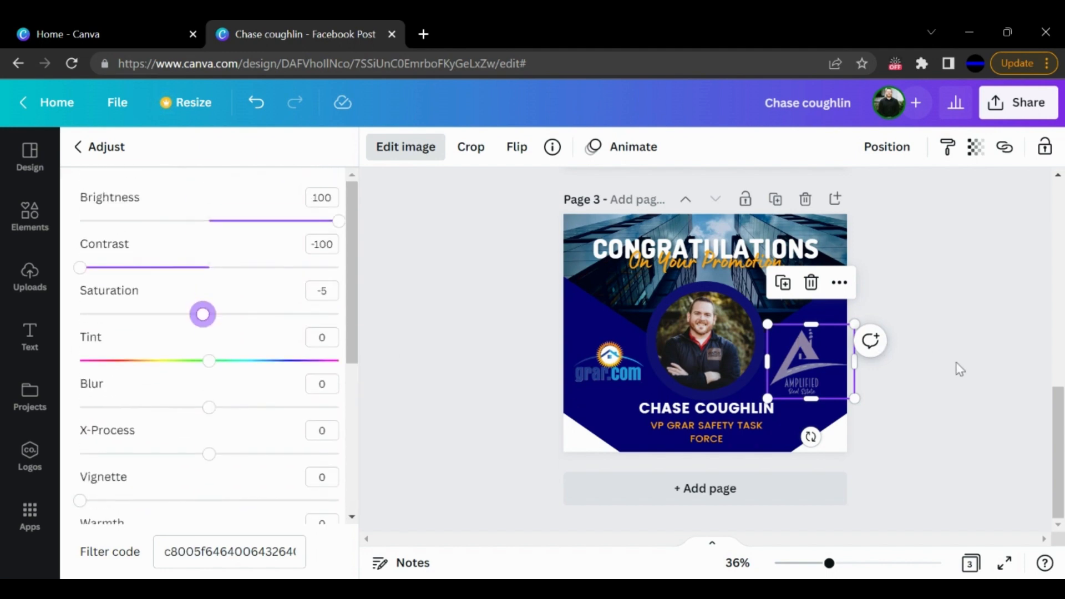
click(1029, 354)
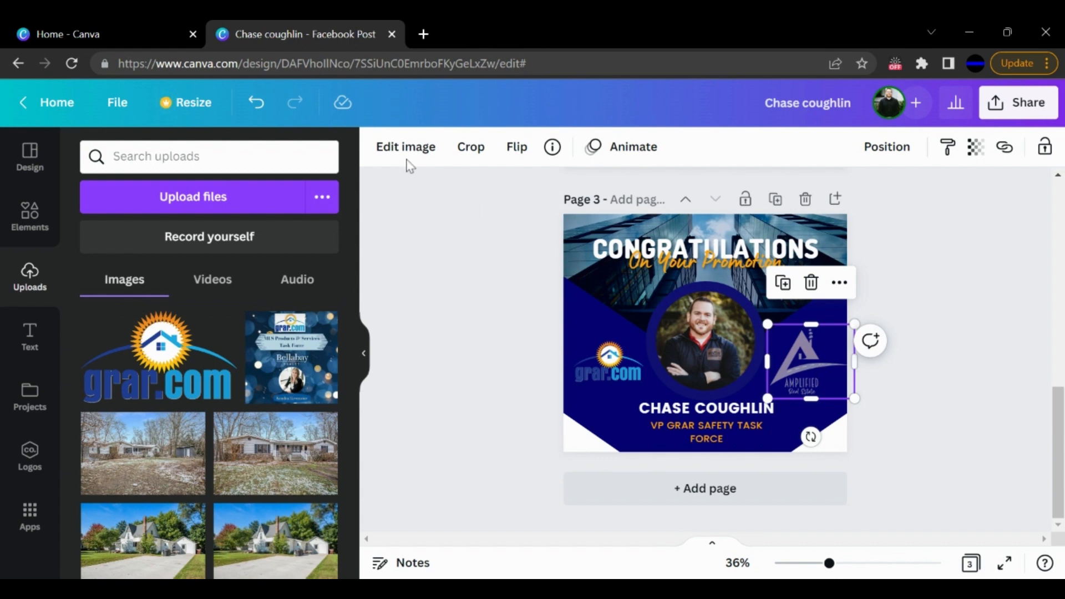
- Undo the Amplified Real Estate logo's image adjustments, keeping the logo placed to the right of page 3's portrait
click(256, 106)
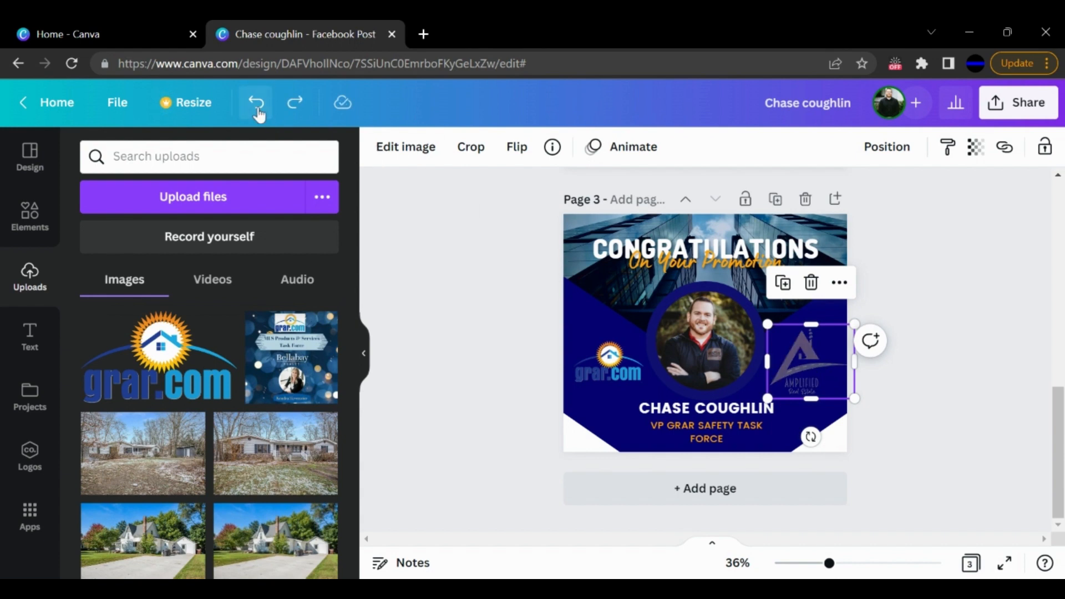
click(258, 113)
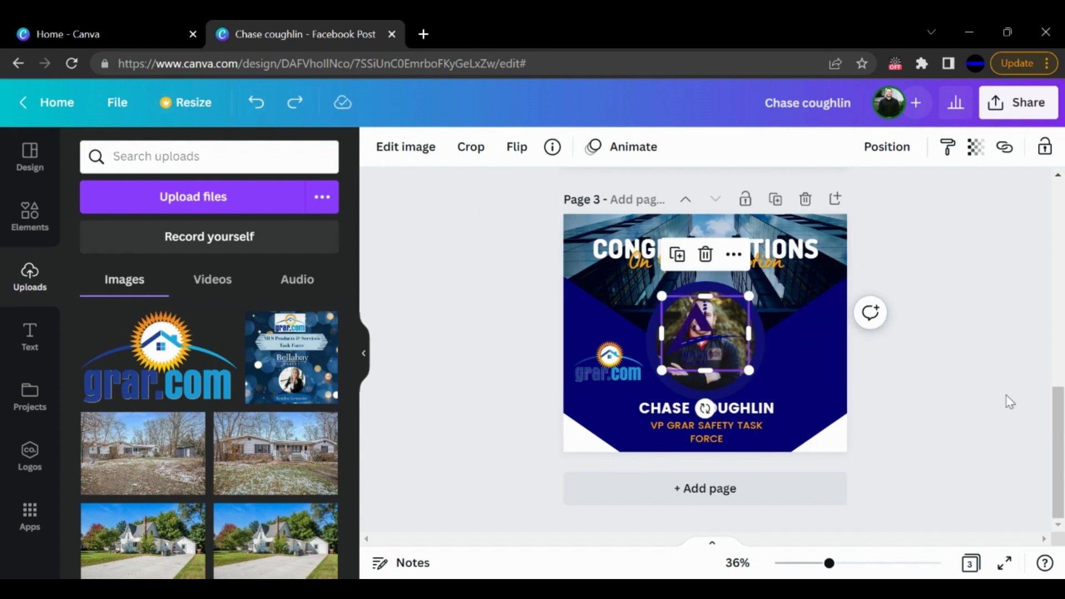
click(296, 108)
click(920, 361)
- Change page 3's background color to white from the document colors
click(617, 417)
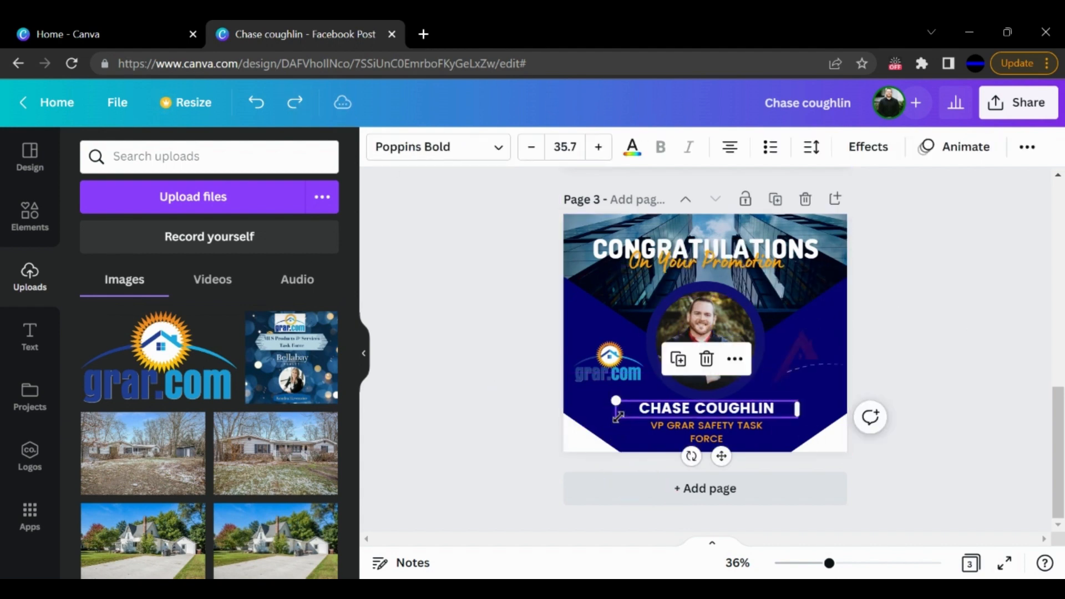
click(597, 414)
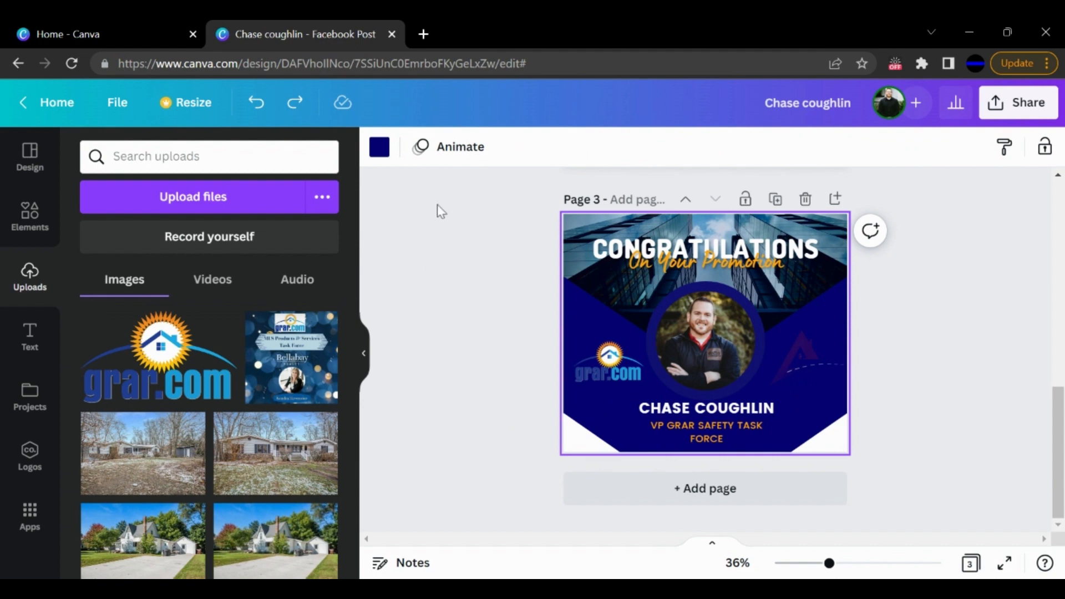
click(379, 147)
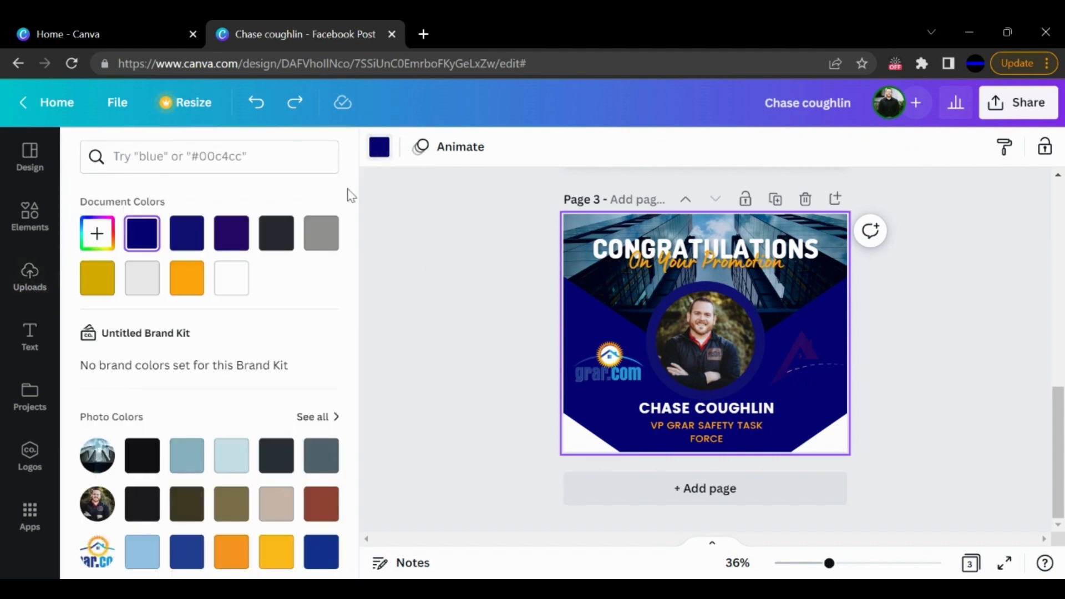
click(229, 275)
click(530, 430)
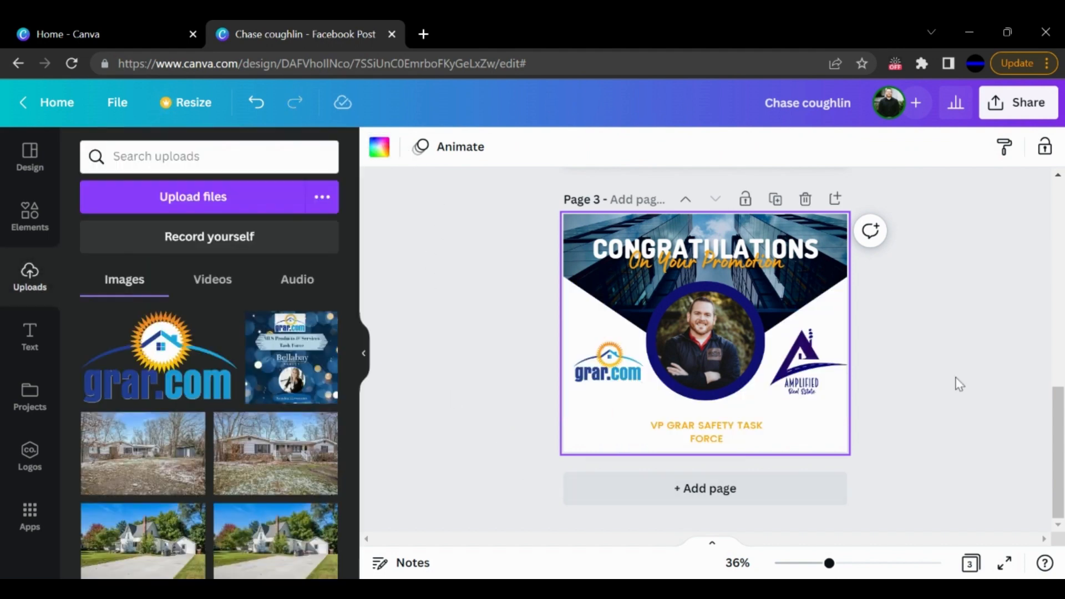
- Recolor the two white diagonal shapes in page 3's lower corners with the first navy document color
click(573, 446)
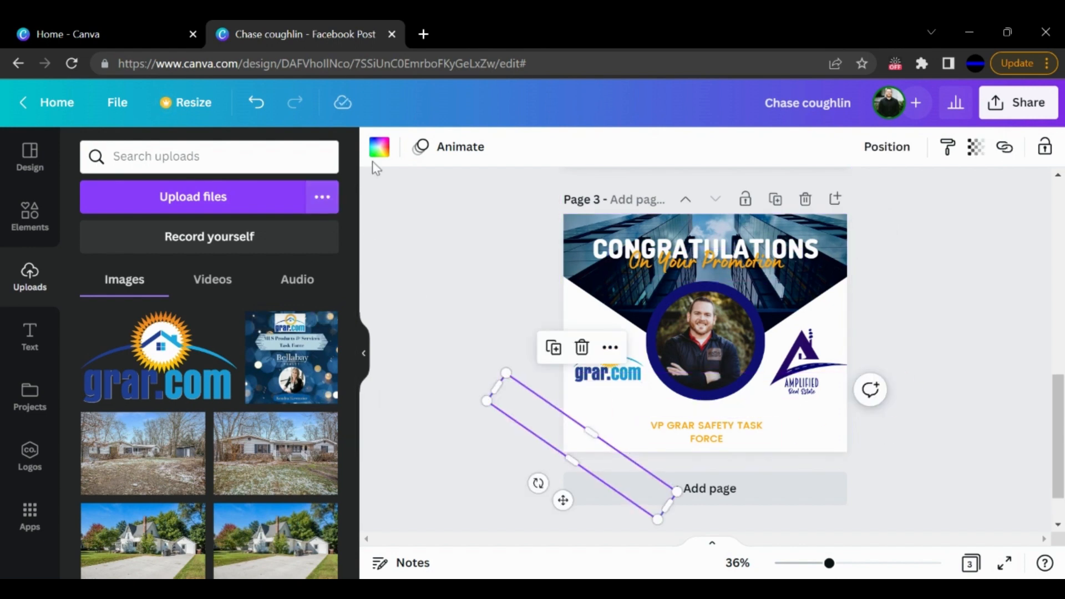
click(825, 450)
click(581, 450)
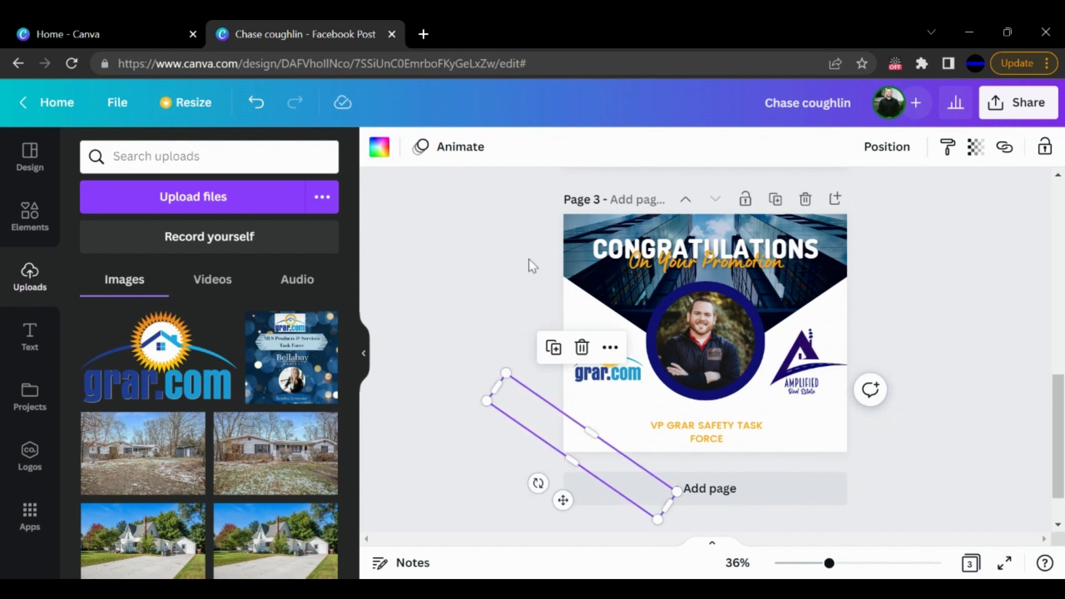
click(377, 148)
click(142, 233)
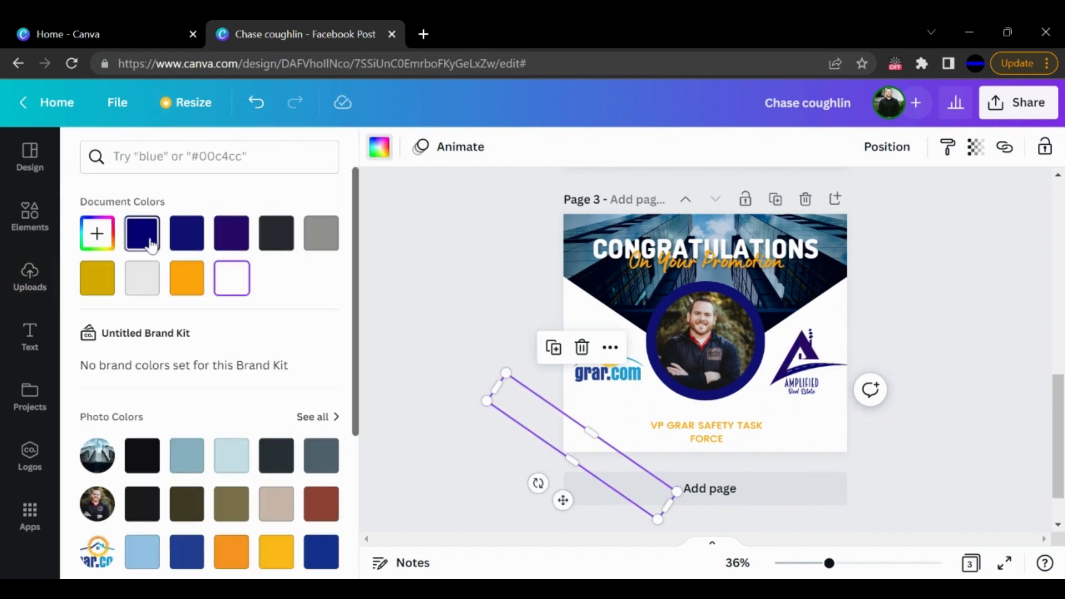
click(815, 443)
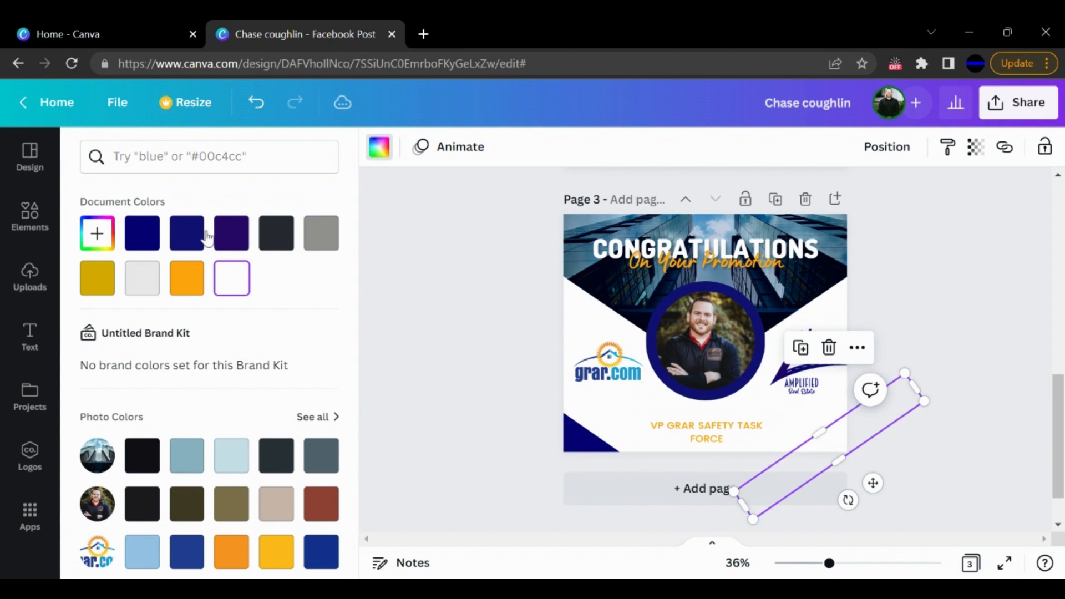
click(142, 233)
click(1009, 321)
click(1035, 337)
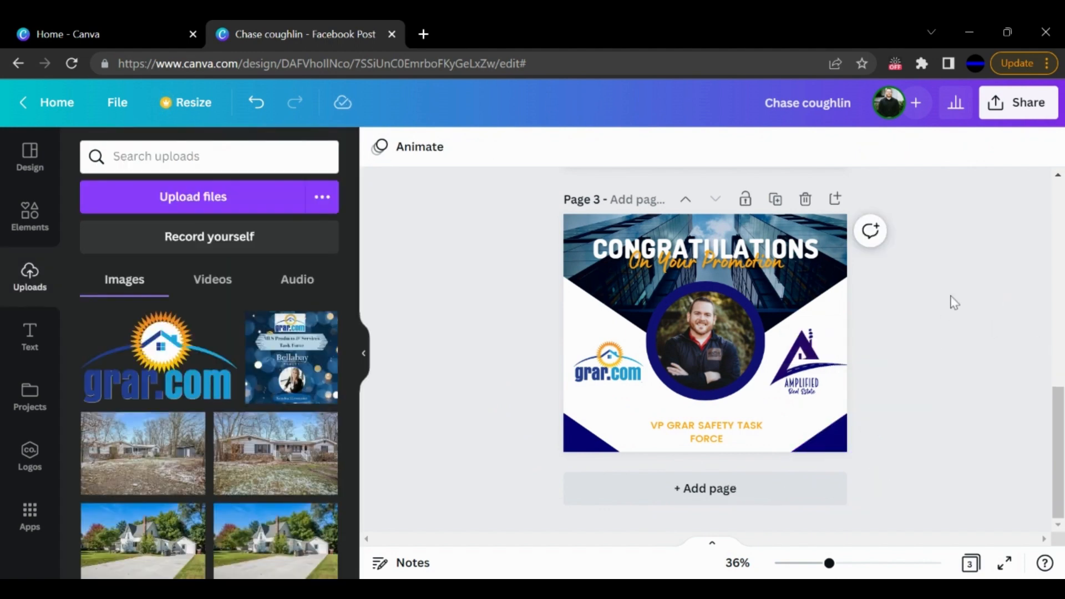
- Review the three finished congratulations pages, comparing their portraits, text, logos and colors
scroll(989, 320, up, 1)
scroll(989, 319, down, 2)
scroll(934, 404, up, 10)
scroll(937, 403, up, 4)
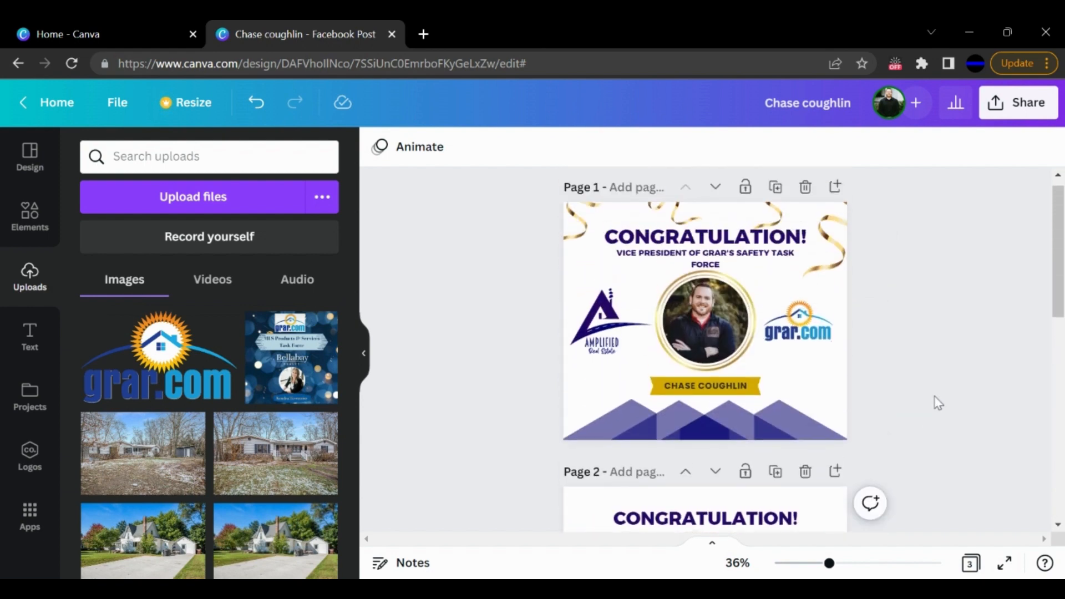
scroll(936, 263, down, 8)
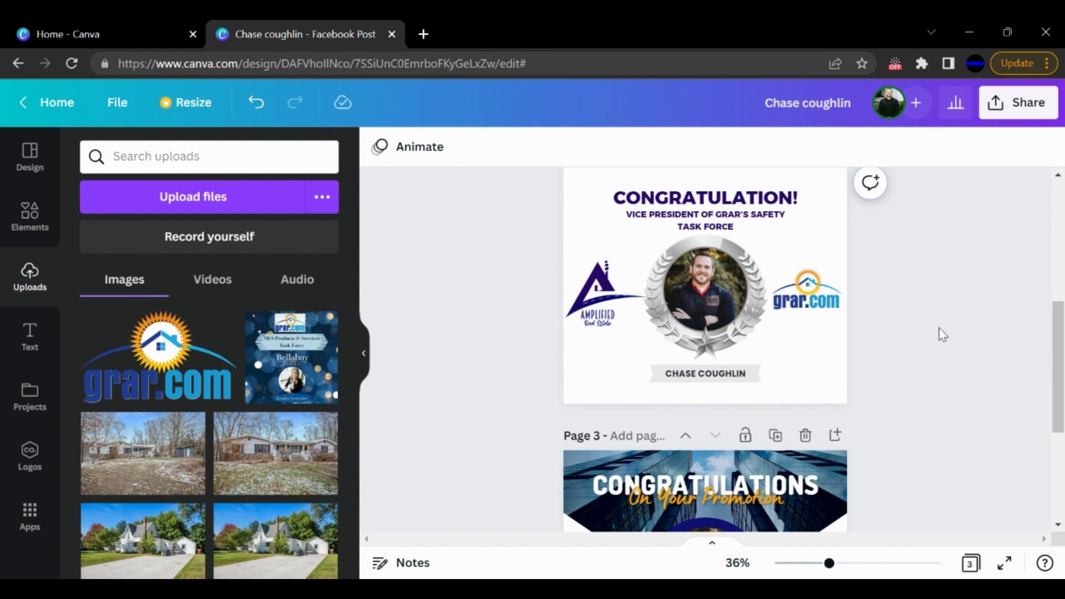
scroll(1029, 333, up, 4)
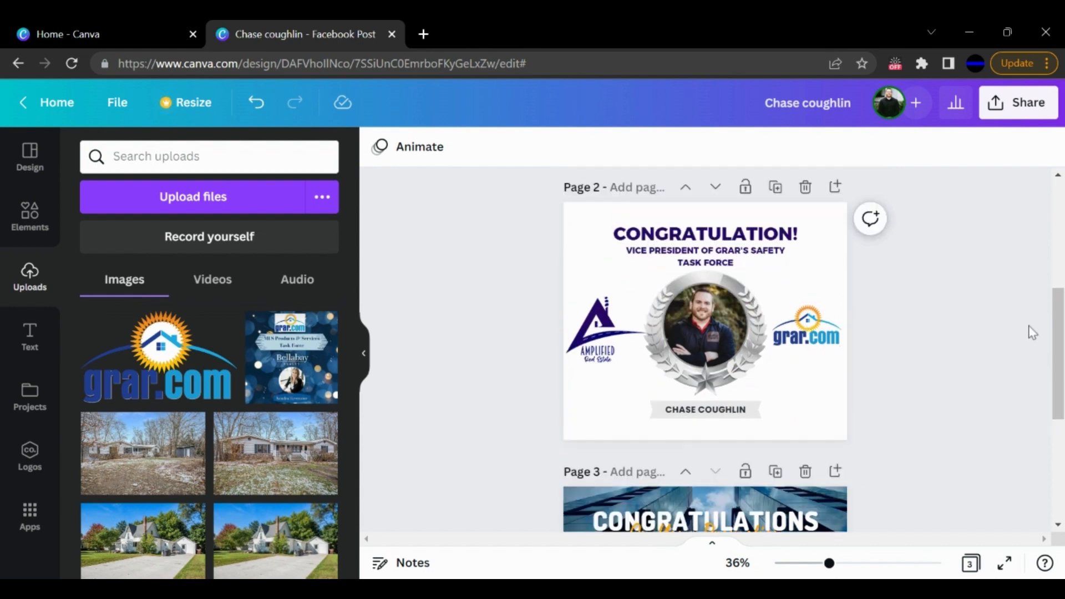
scroll(1029, 278, up, 4)
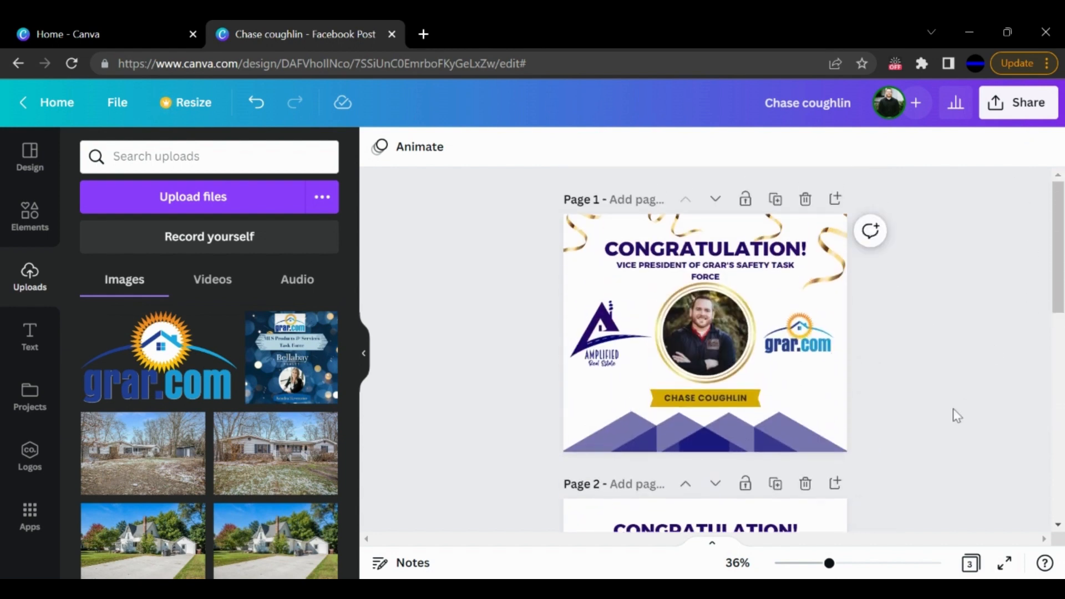
scroll(953, 415, down, 12)
- Open the download settings for the design and set the PNG size multiplier to 2
click(1018, 103)
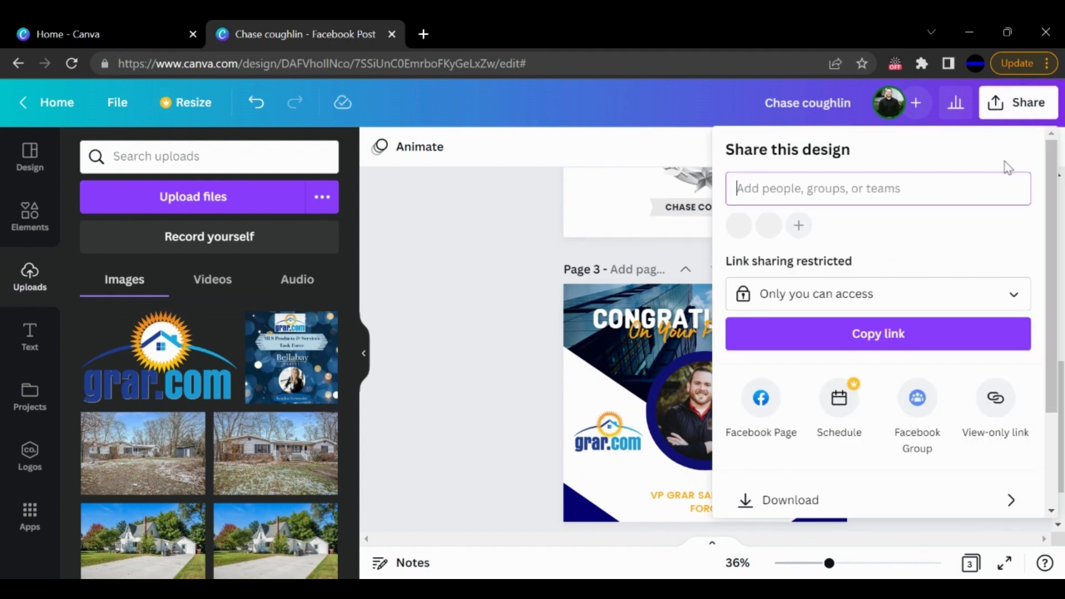
scroll(798, 408, down, 2)
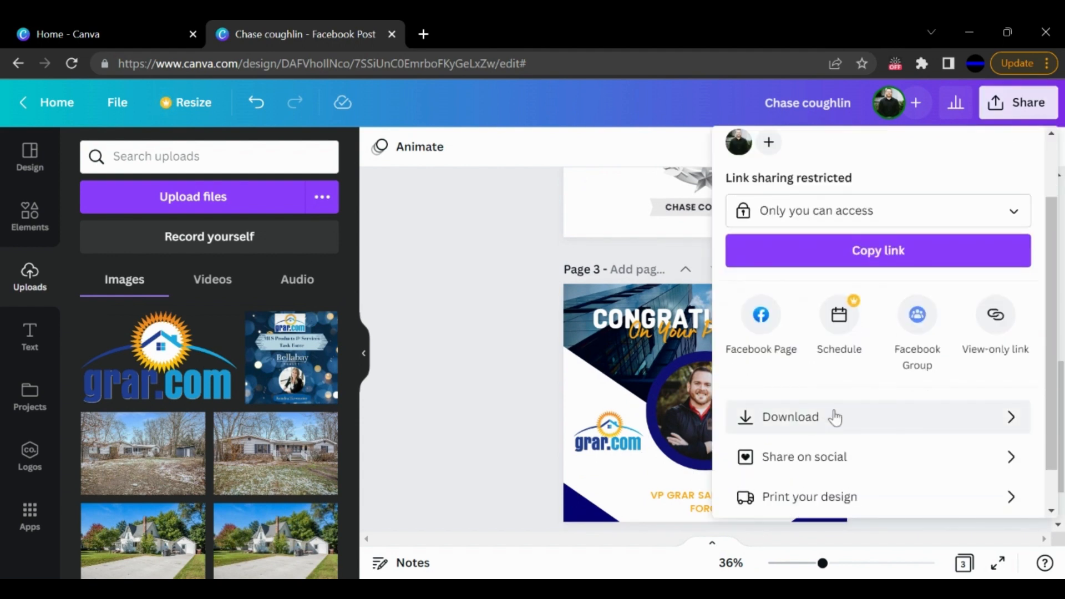
click(835, 417)
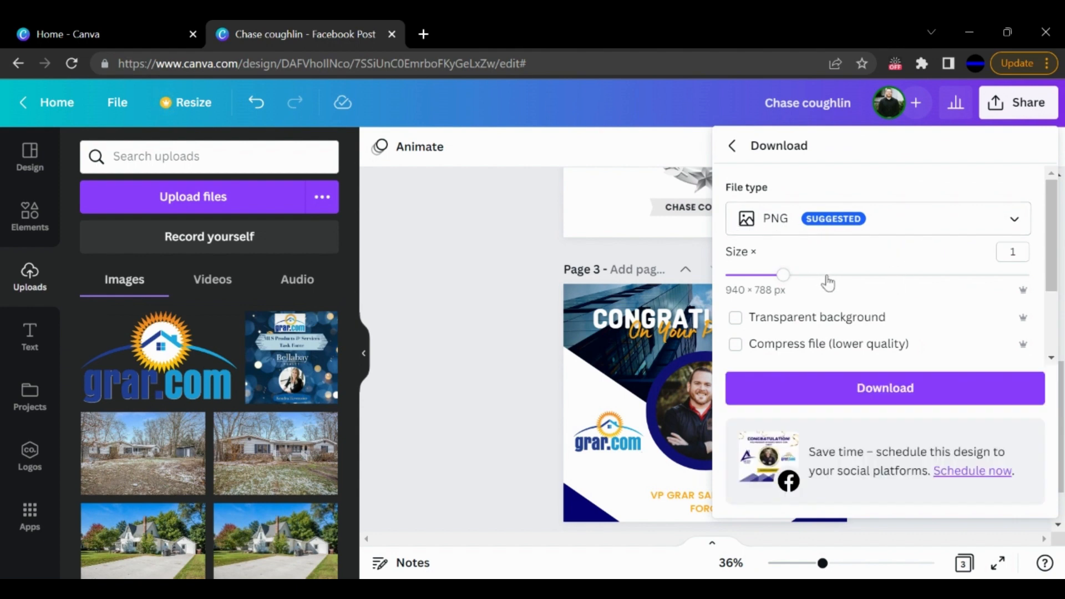
drag(826, 277, 902, 279)
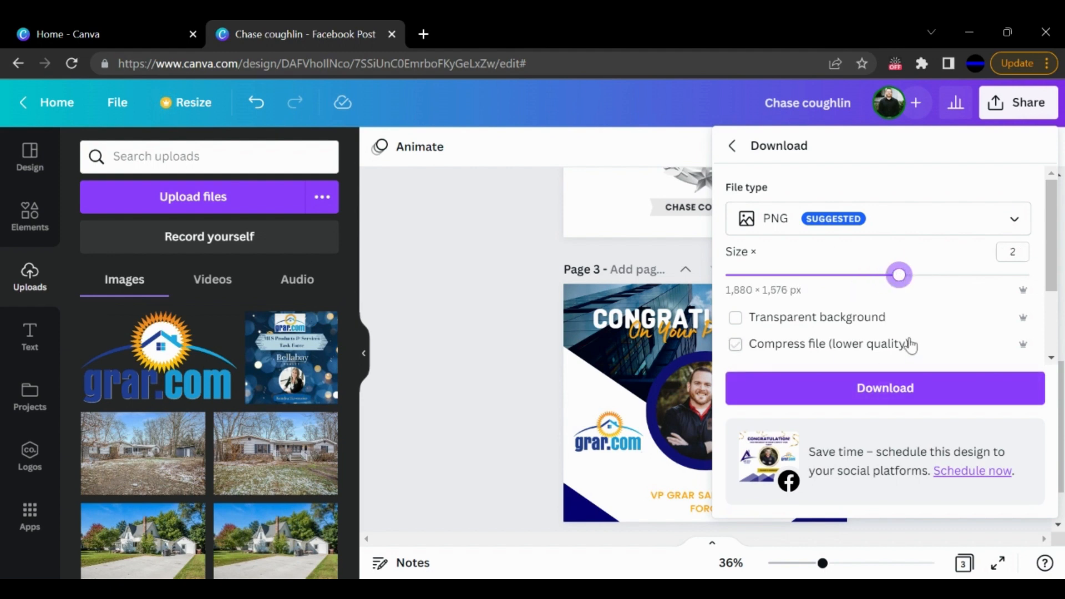
- Limit the download selection to page 3 only and download it as a PNG
scroll(905, 344, down, 2)
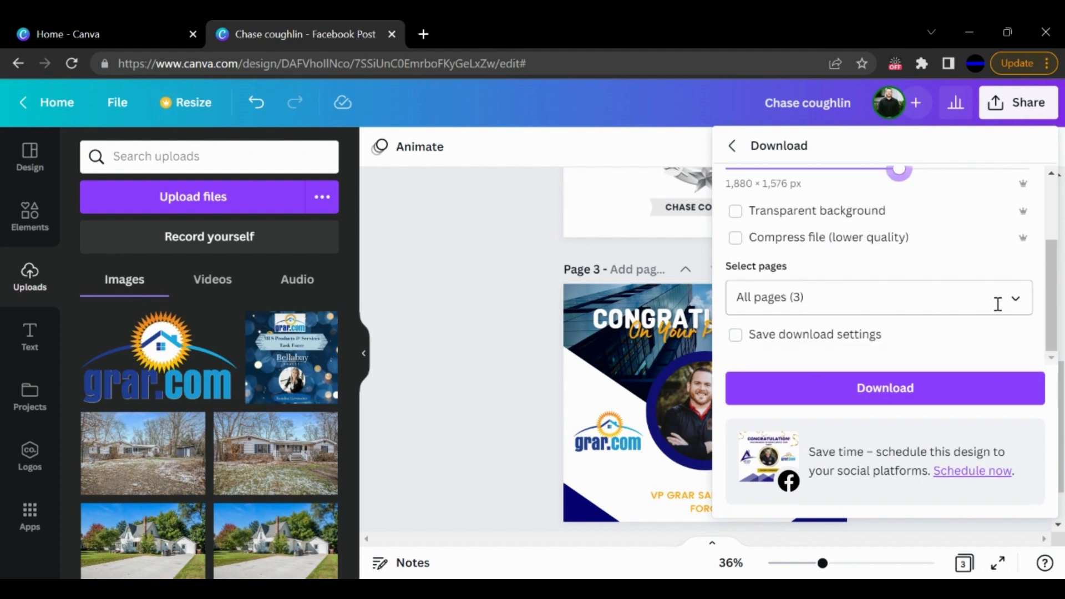
click(1019, 301)
scroll(915, 194, down, 1)
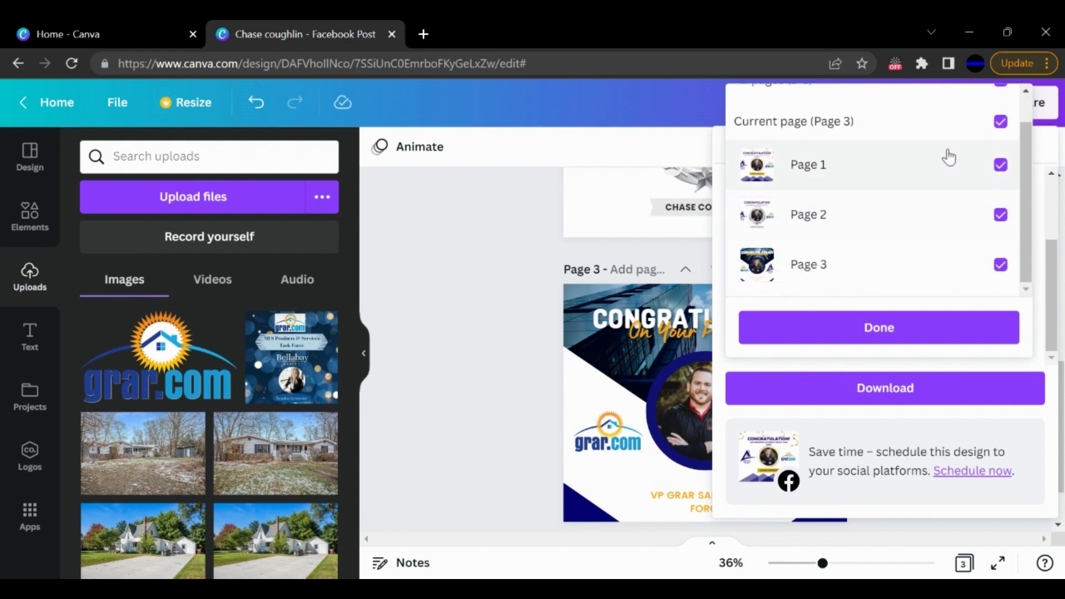
scroll(949, 158, up, 1)
click(1001, 113)
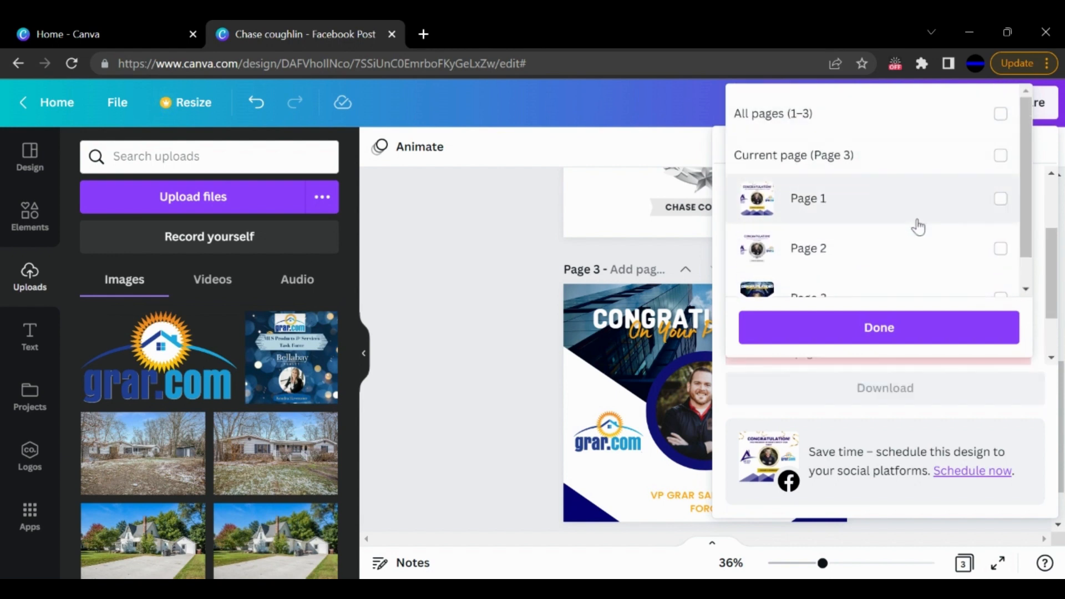
scroll(887, 244, down, 1)
click(1001, 264)
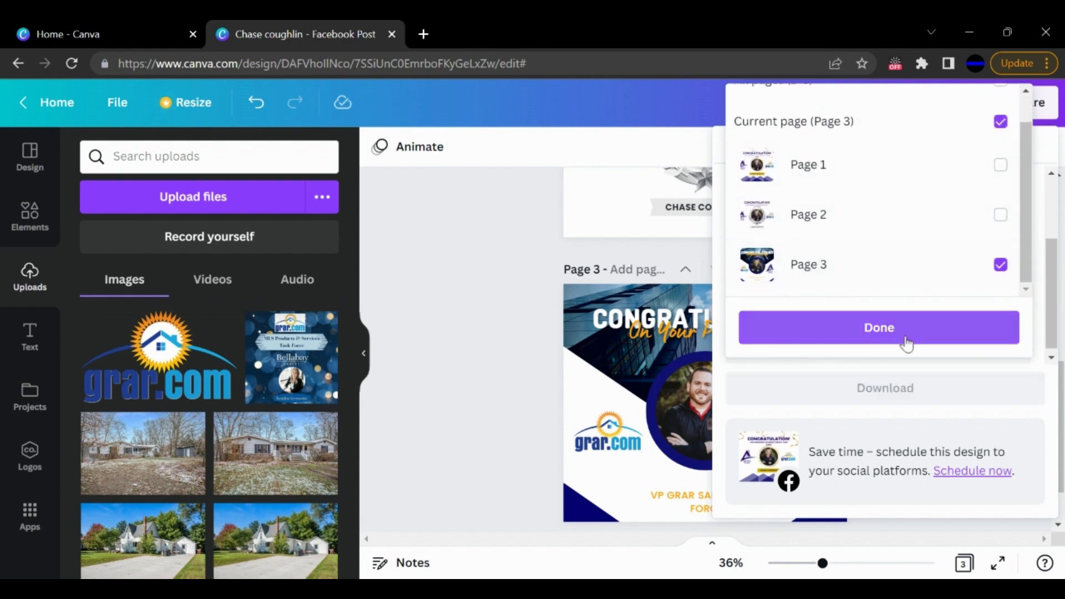
click(889, 338)
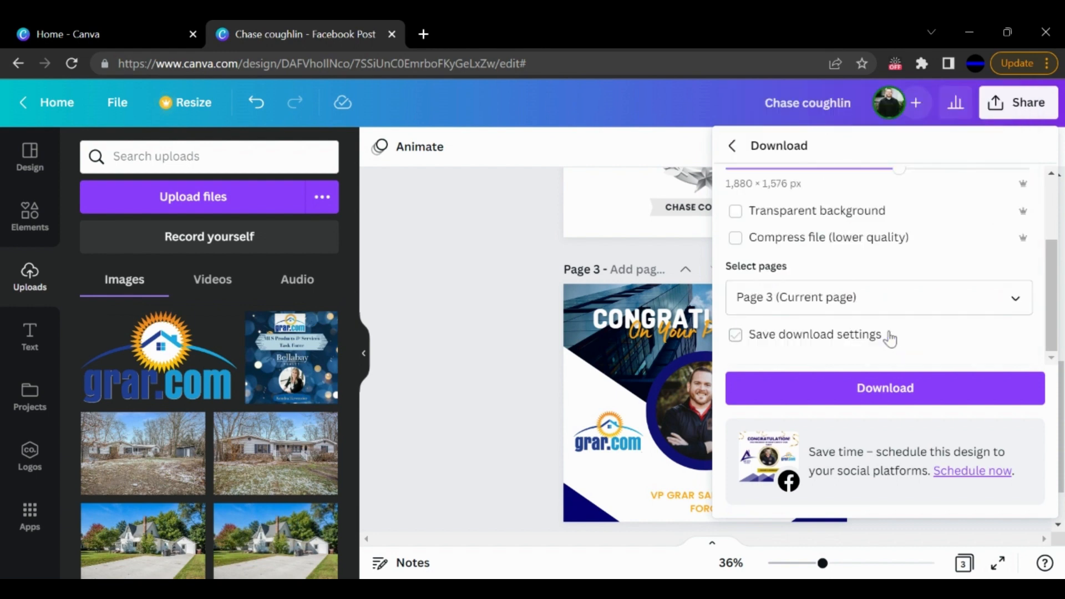
click(886, 387)
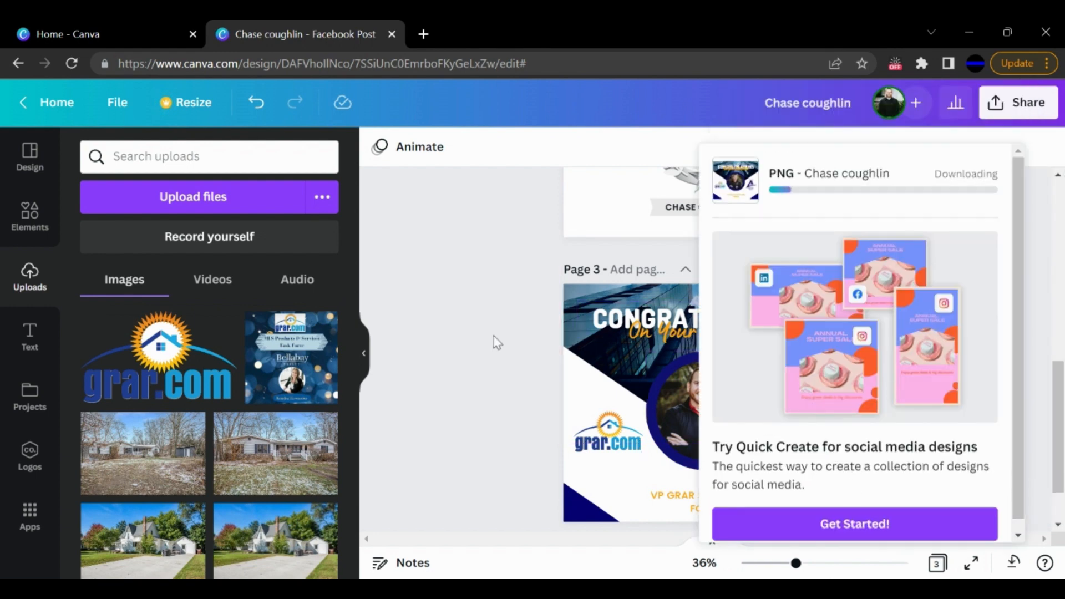